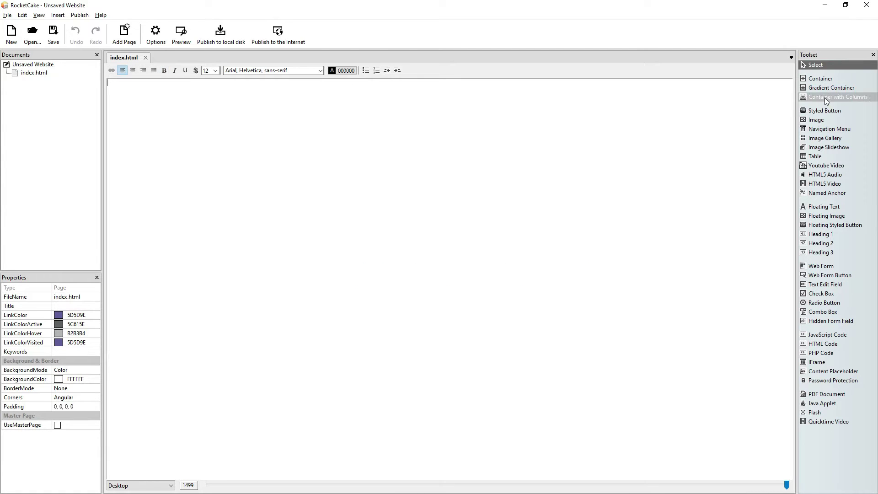
# Step: Insert a container at the top of index.html and fill its background with blue 0080C0
pyautogui.click(822, 79)
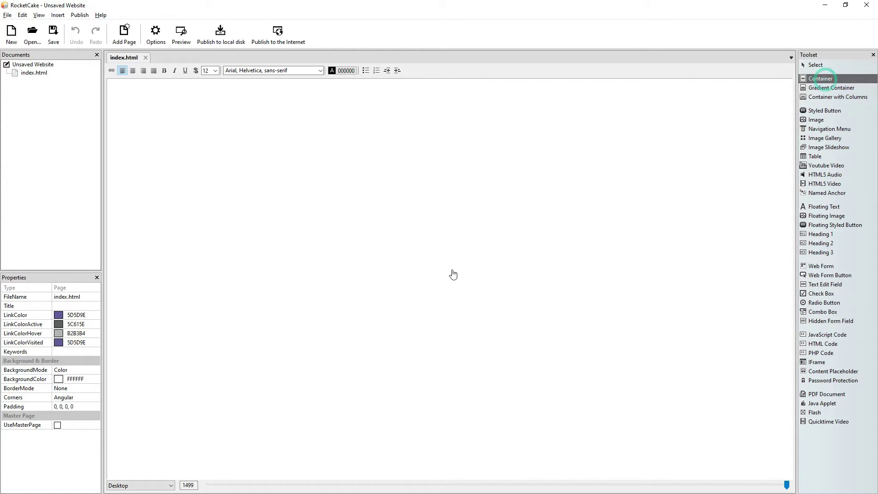
pyautogui.click(260, 183)
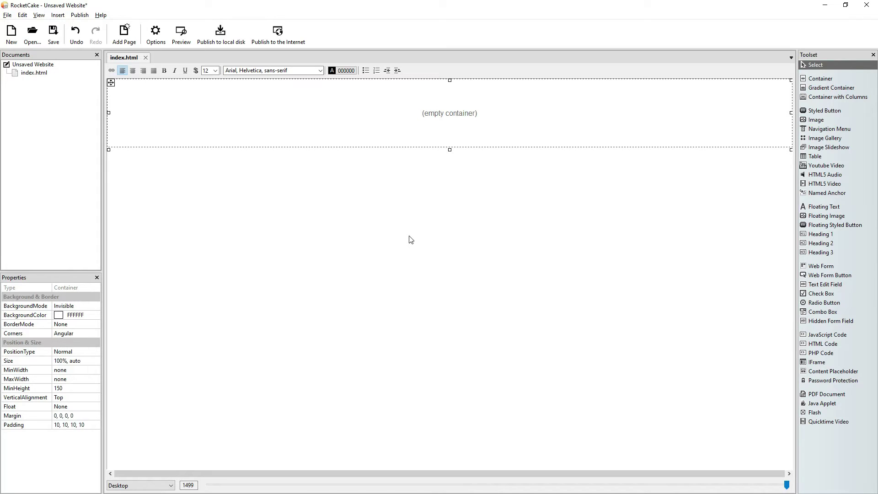
pyautogui.click(94, 315)
pyautogui.click(96, 316)
pyautogui.click(110, 337)
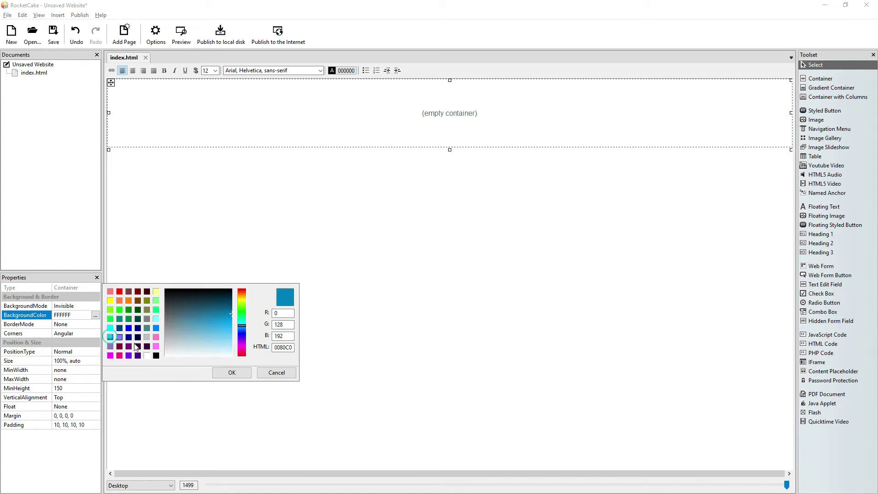
pyautogui.click(227, 374)
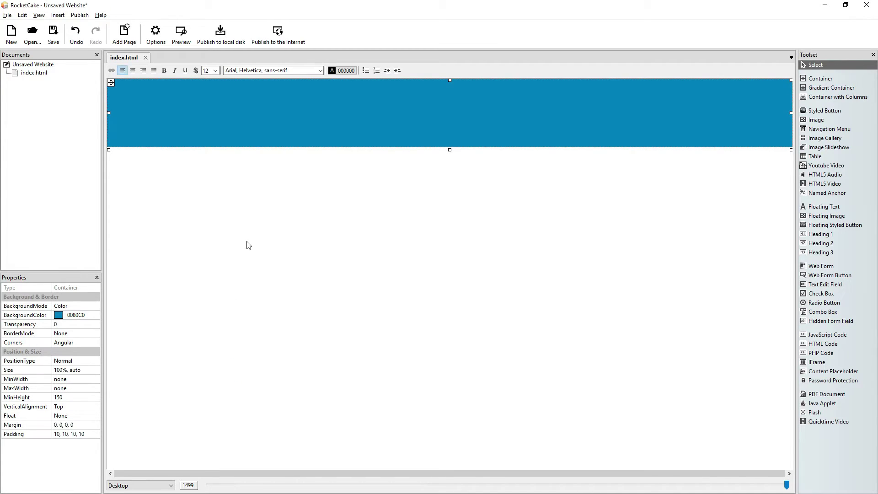
pyautogui.click(368, 124)
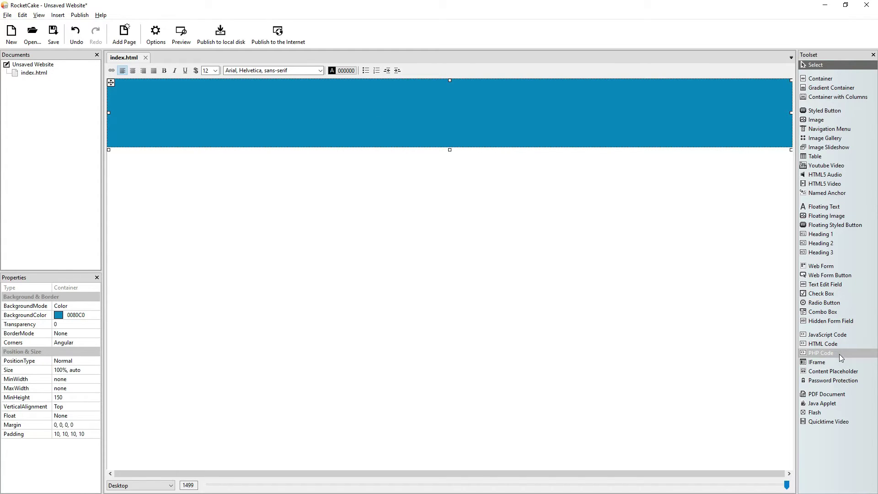
# Step: Add a Heading 1 inside the blue container reading 'Company'
pyautogui.click(821, 234)
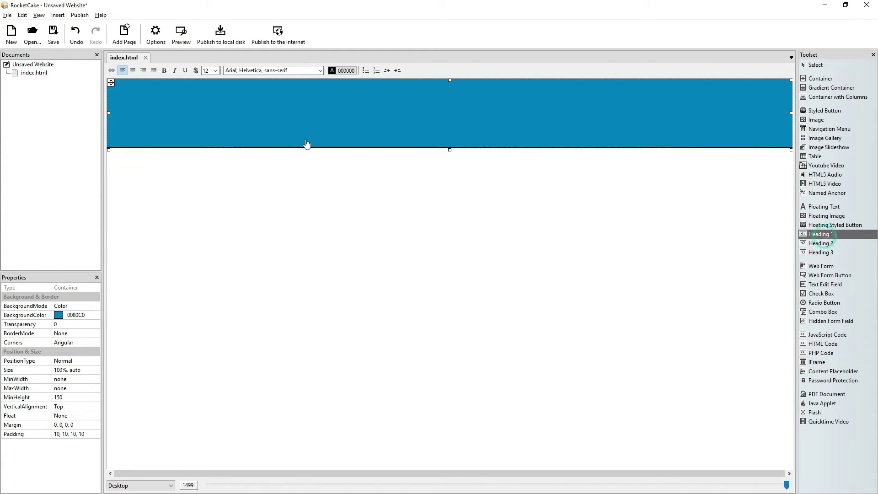
pyautogui.click(290, 123)
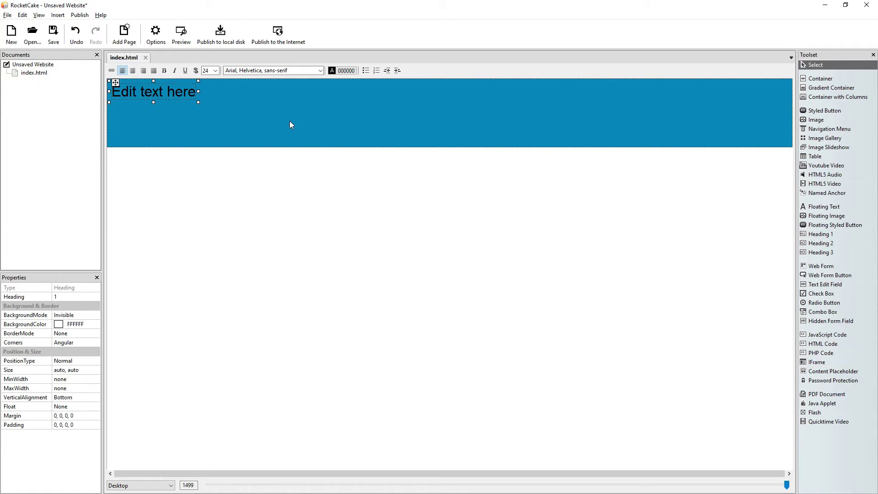
pyautogui.doubleClick(153, 97)
pyautogui.write('Company')
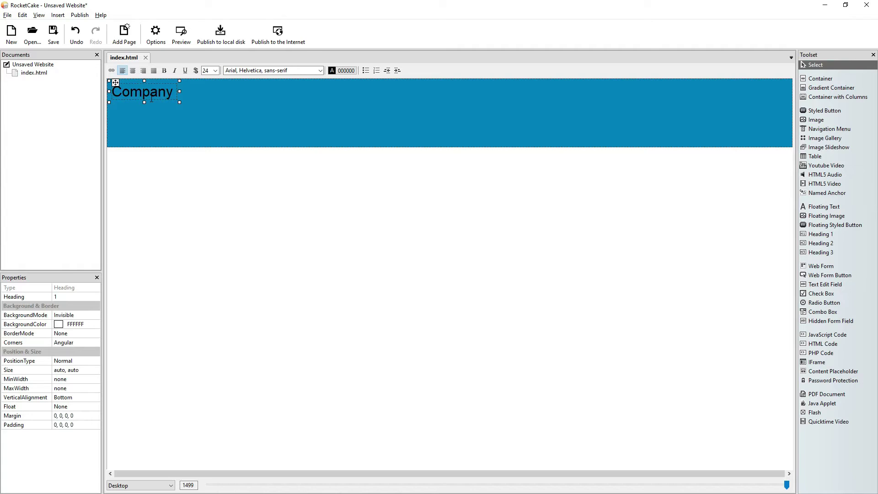
pyautogui.press('BackSpace')
# Step: Make the Company heading white (FFFFFF), bold, size 32, and float it left
pyautogui.click(343, 71)
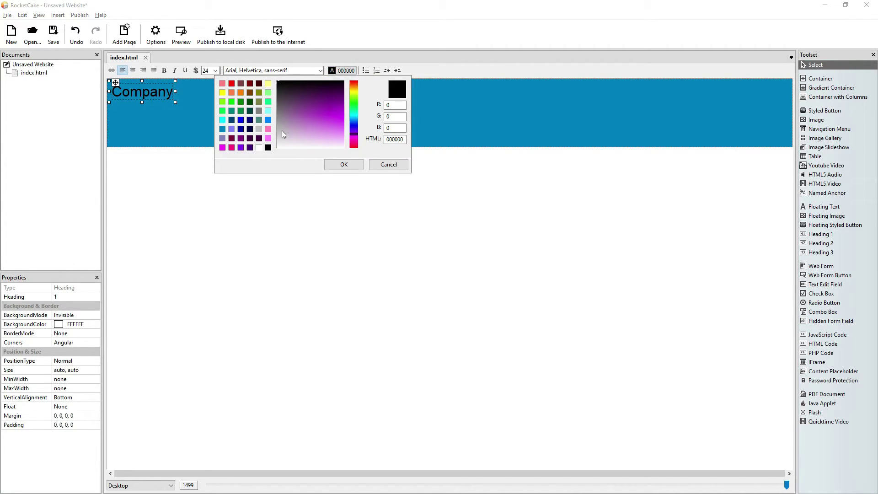
pyautogui.click(259, 147)
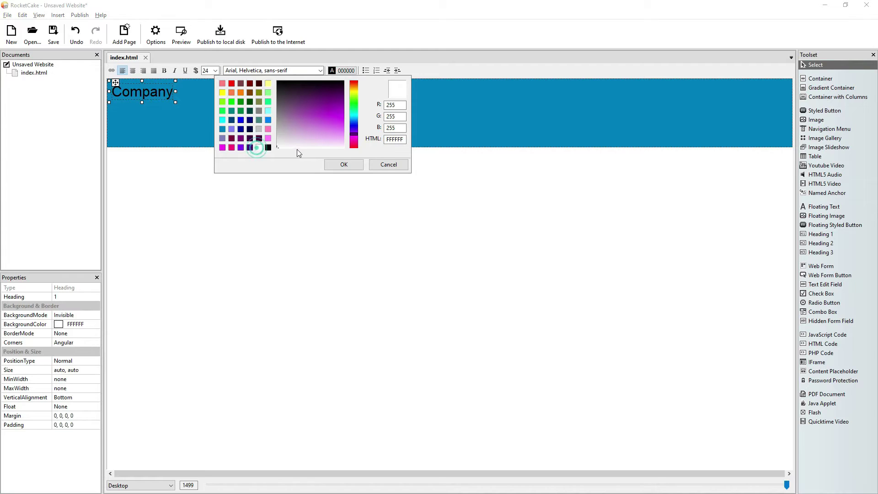
pyautogui.click(344, 164)
pyautogui.click(164, 71)
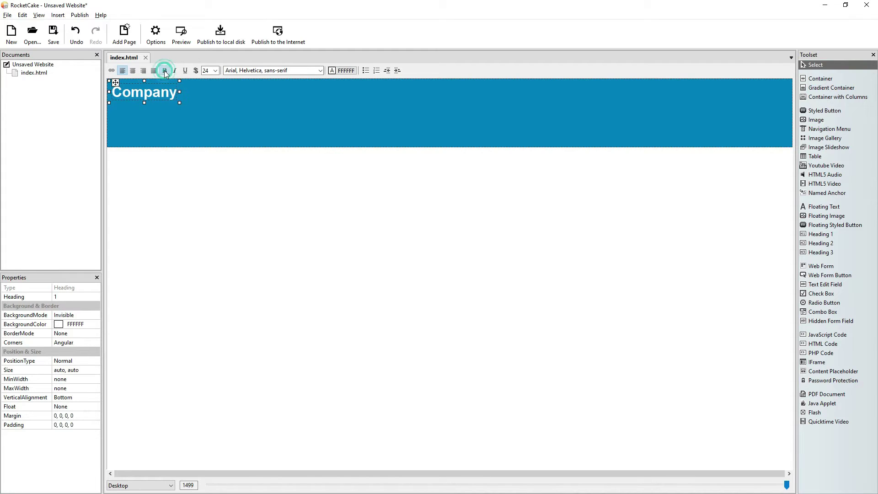
pyautogui.click(215, 71)
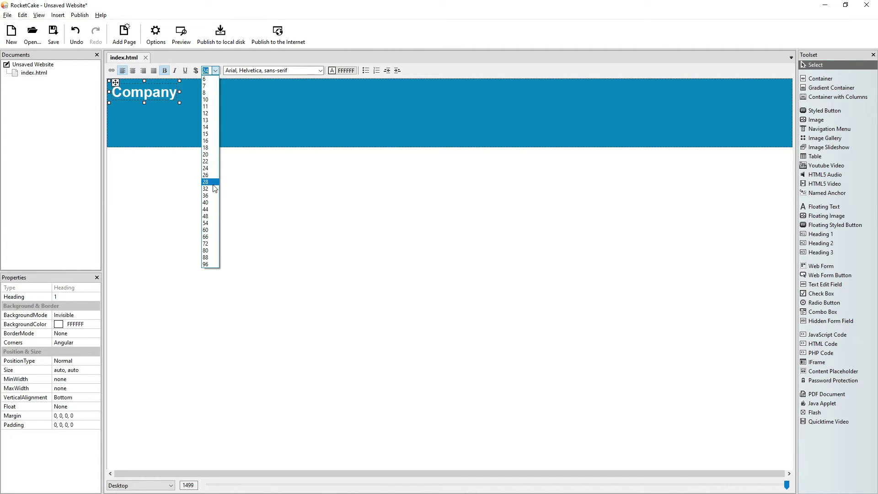
pyautogui.click(211, 188)
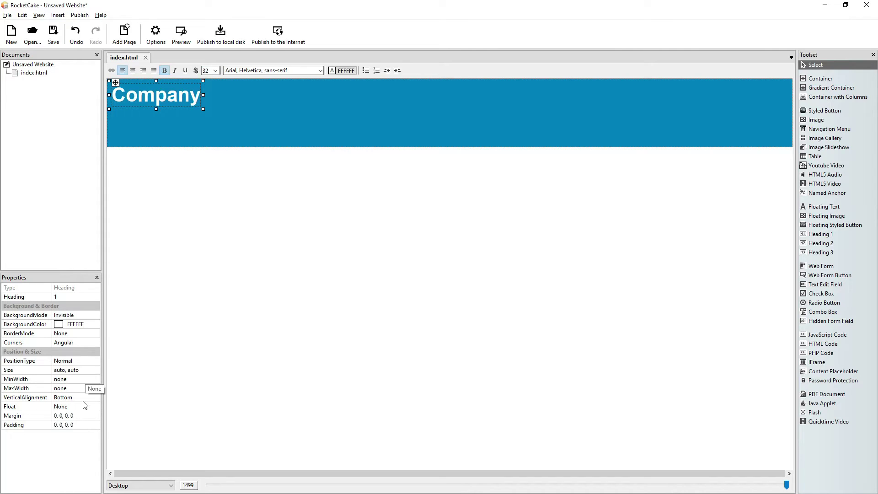
pyautogui.click(95, 407)
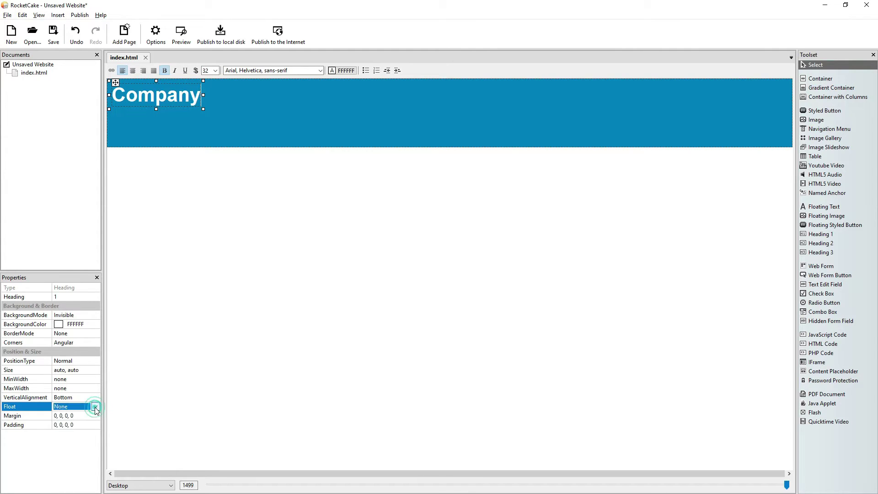
pyautogui.click(94, 406)
pyautogui.click(84, 424)
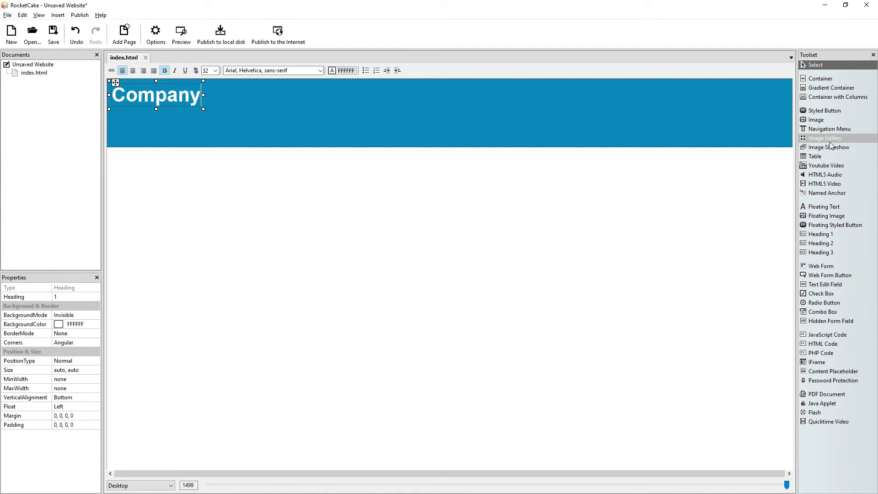
# Step: Add a light-grey styled button, right-aligned in the header, labelled 'Home'
pyautogui.click(837, 115)
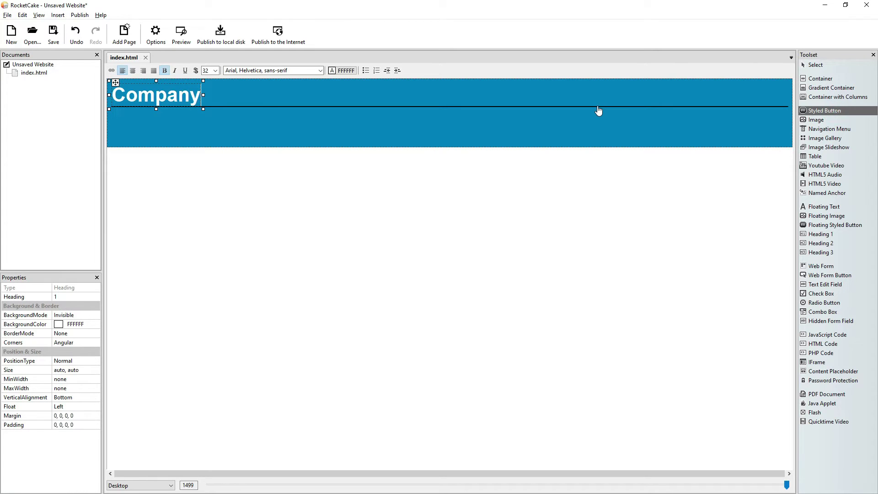
pyautogui.click(598, 111)
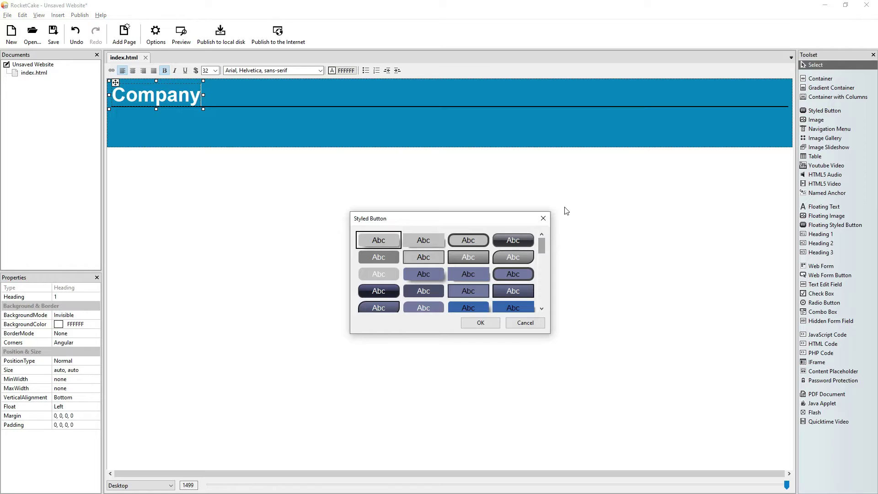
pyautogui.click(382, 274)
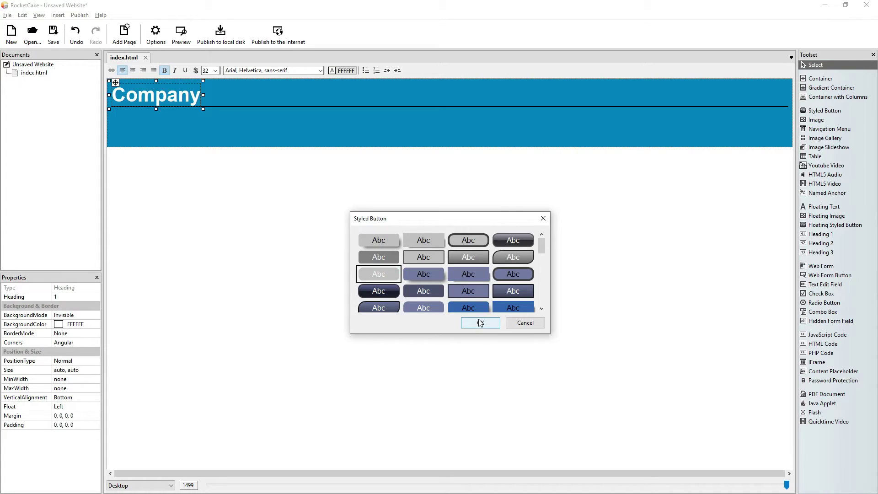
pyautogui.click(480, 323)
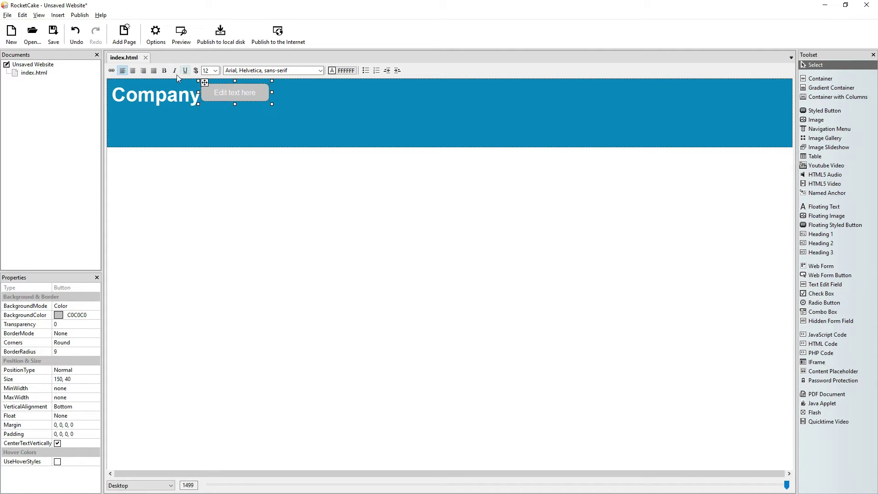
pyautogui.click(141, 70)
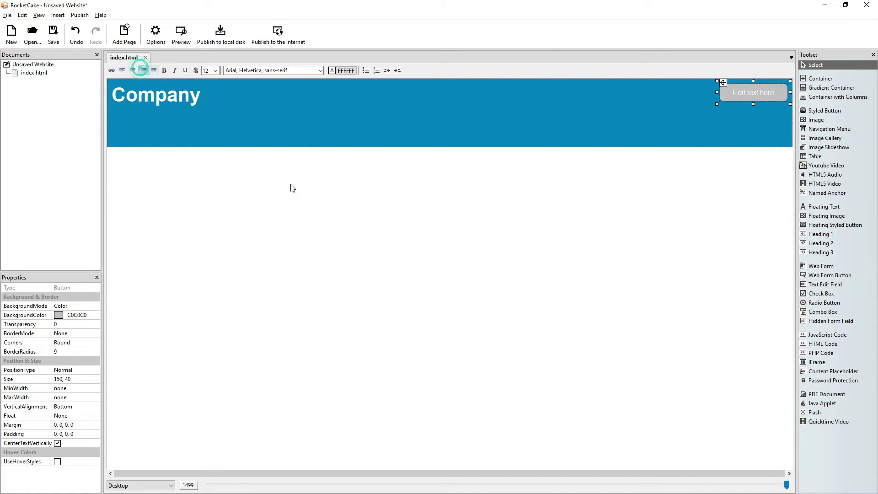
pyautogui.doubleClick(737, 96)
pyautogui.write('Ho')
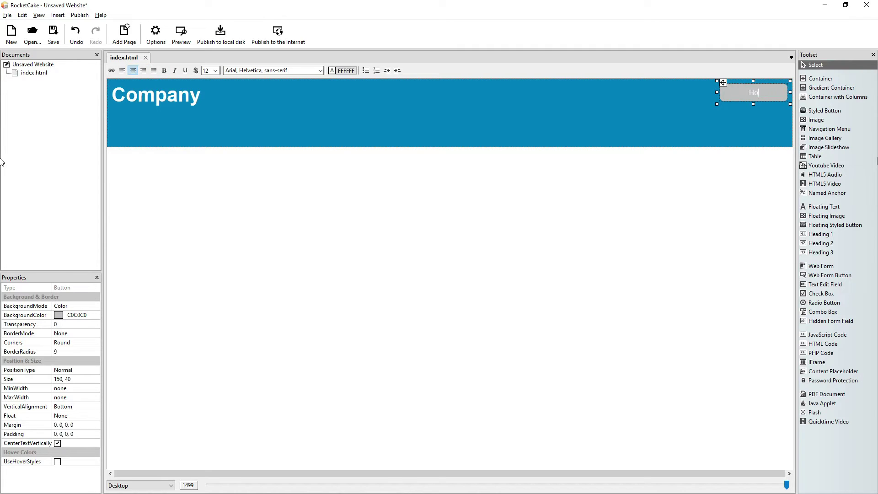
pyautogui.write('me')
# Step: Set the Home button text to size 15 and bold
pyautogui.click(216, 70)
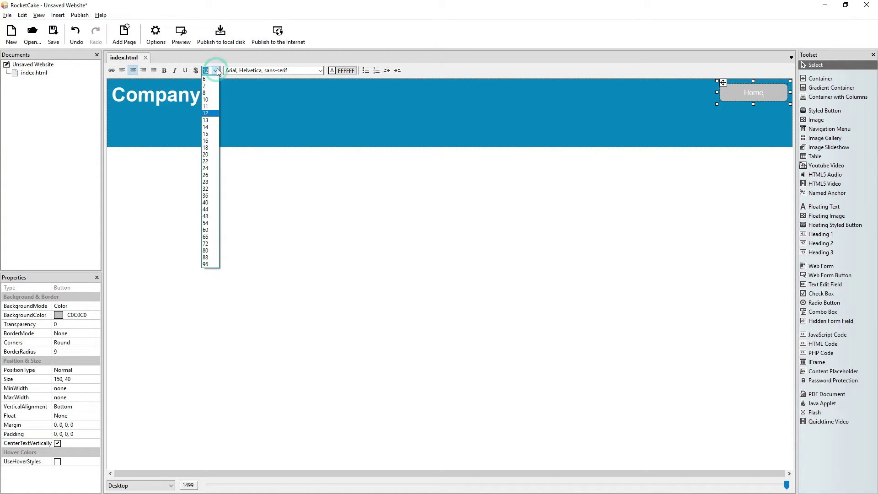
pyautogui.click(212, 127)
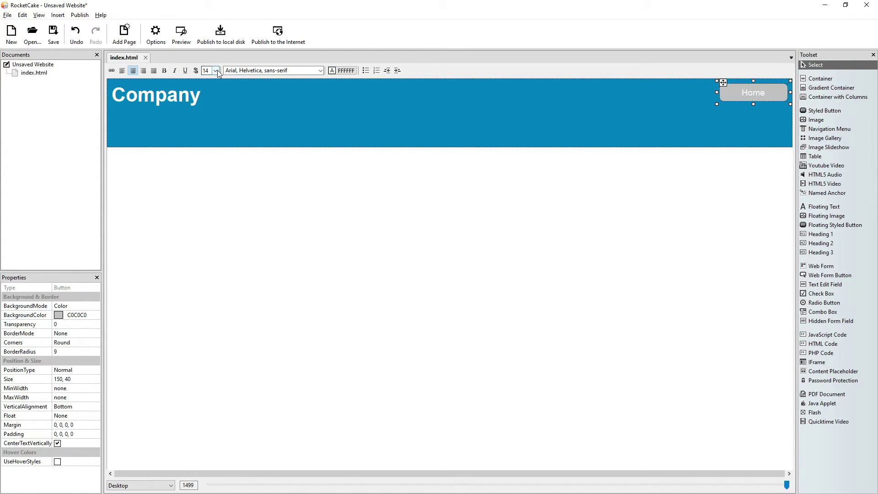
pyautogui.click(216, 70)
pyautogui.click(215, 133)
pyautogui.click(165, 71)
# Step: Give the Home button background colour 0080C0 to match the header
pyautogui.click(728, 118)
pyautogui.click(726, 92)
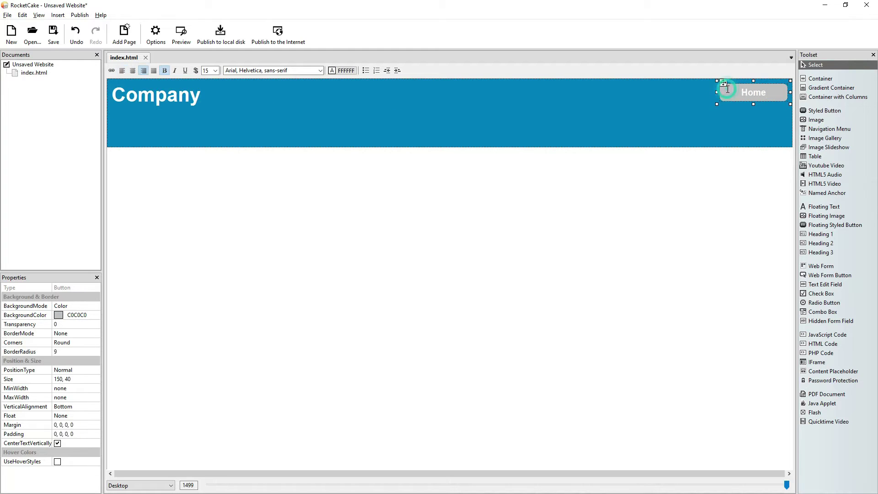
pyautogui.click(88, 314)
pyautogui.click(96, 315)
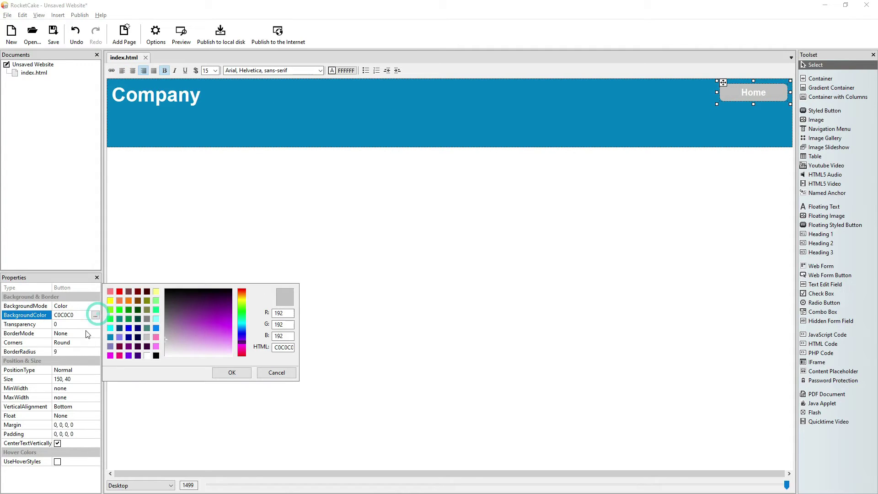
pyautogui.click(110, 338)
pyautogui.click(234, 373)
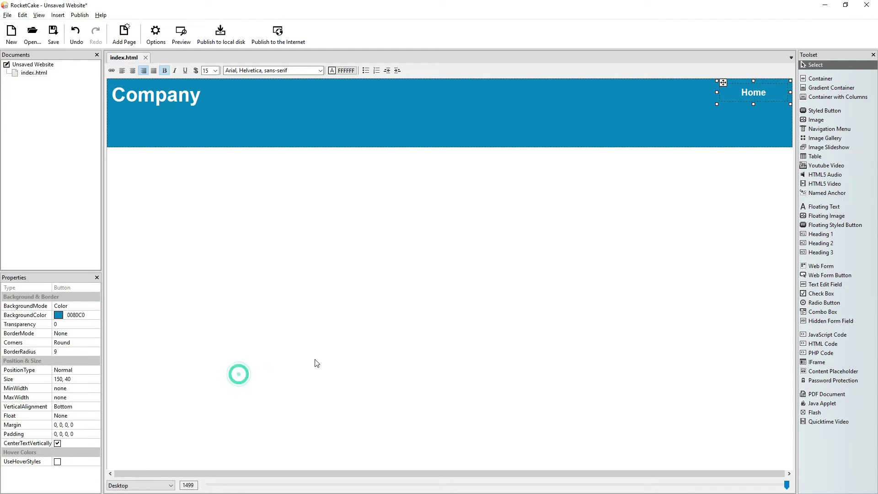
pyautogui.click(682, 128)
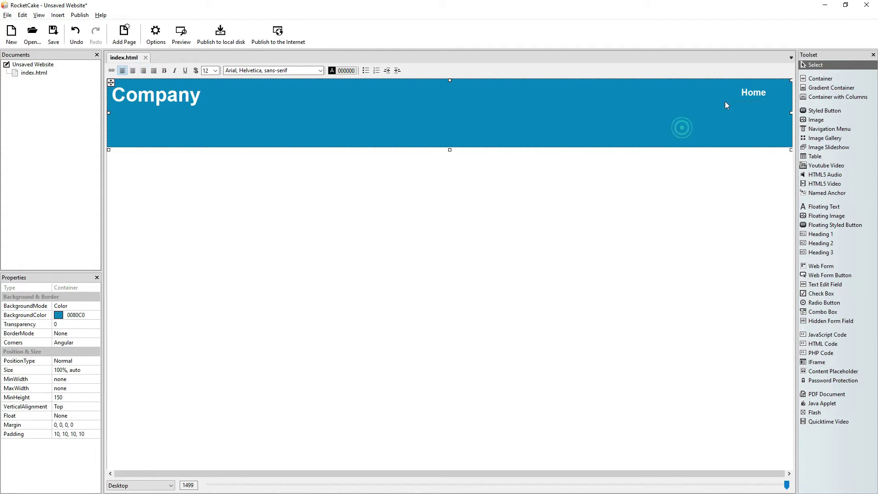
pyautogui.click(754, 92)
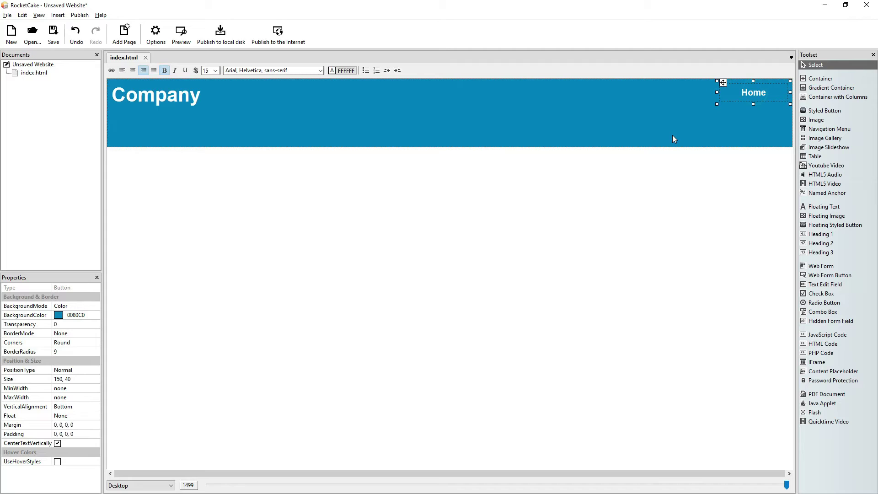
# Step: Paste three more copies of the Home button and rename the second one 'Products'
pyautogui.click(640, 97)
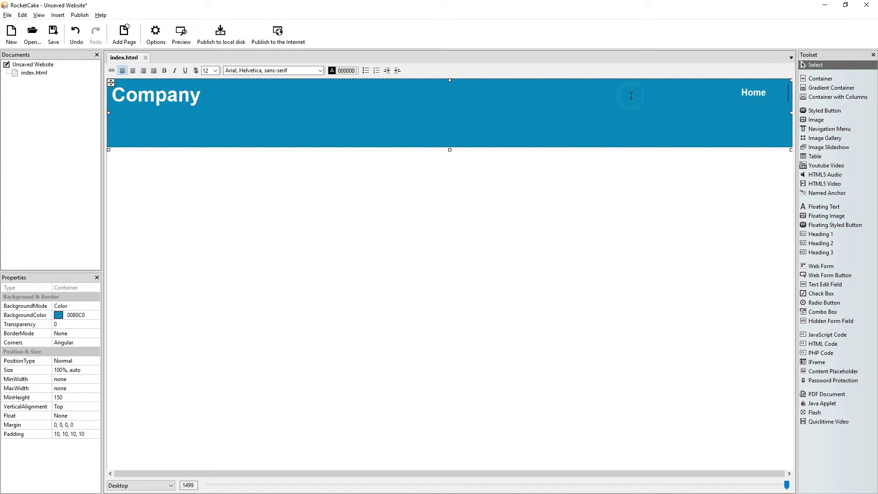
pyautogui.hotkey('ctrl', 'v')
pyautogui.hotkey('ctrl', 'v')
pyautogui.hotkey('ctrl', 'v')
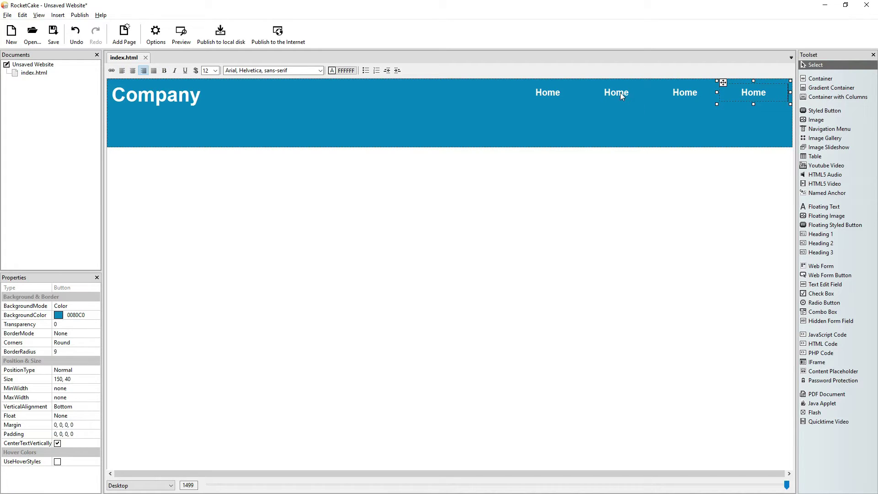
pyautogui.click(620, 92)
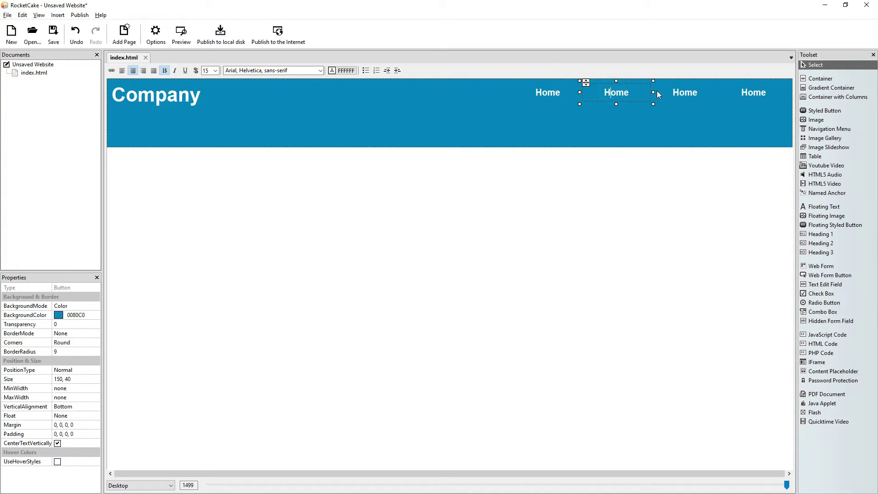
pyautogui.write('Prodi')
pyautogui.press('BackSpace')
pyautogui.write('ucts')
pyautogui.press('Delete')
pyautogui.press('Delete')
pyautogui.press('Delete')
pyautogui.press('Delete')
# Step: Rename the third and fourth buttons 'About' and 'Contact'
pyautogui.click(683, 92)
pyautogui.write('About')
pyautogui.press('Delete')
pyautogui.press('Delete')
pyautogui.press('Delete')
pyautogui.press('Delete')
pyautogui.click(759, 94)
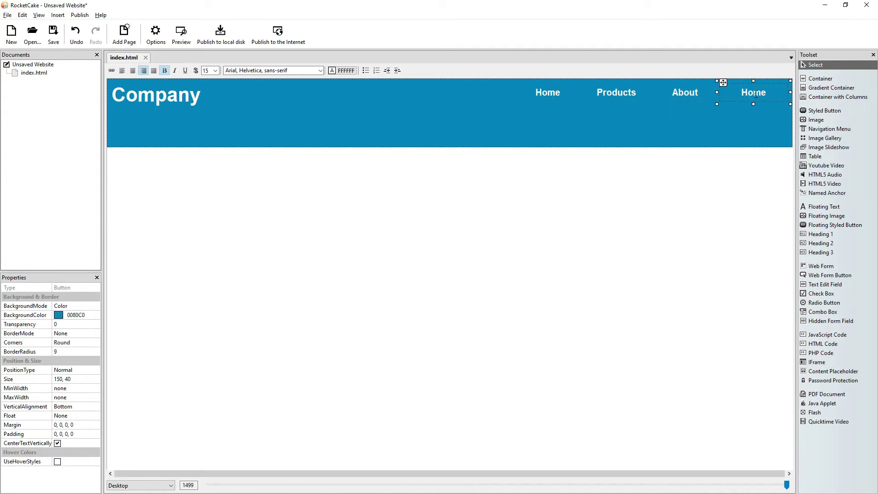
pyautogui.press('Delete')
pyautogui.press('Delete')
pyautogui.press('Delete')
pyautogui.press('Delete')
pyautogui.write('Contact')
pyautogui.click(522, 135)
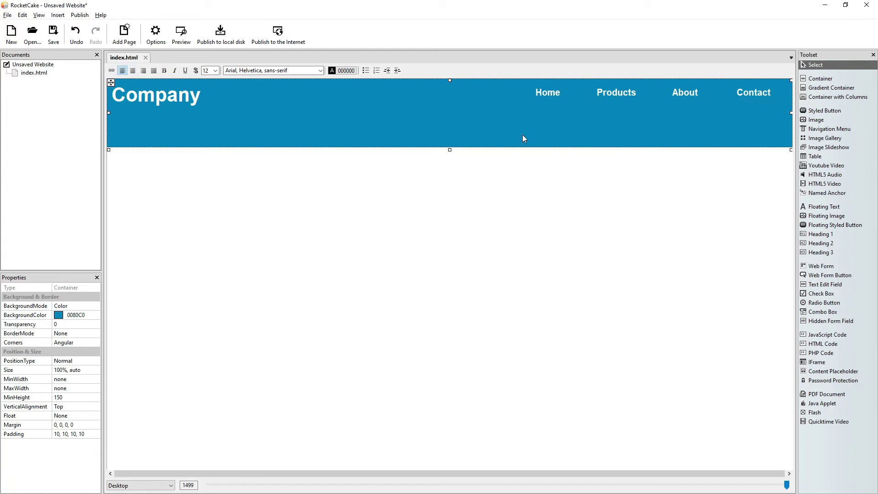
# Step: Set the blue header container's MinHeight to 50
pyautogui.click(77, 397)
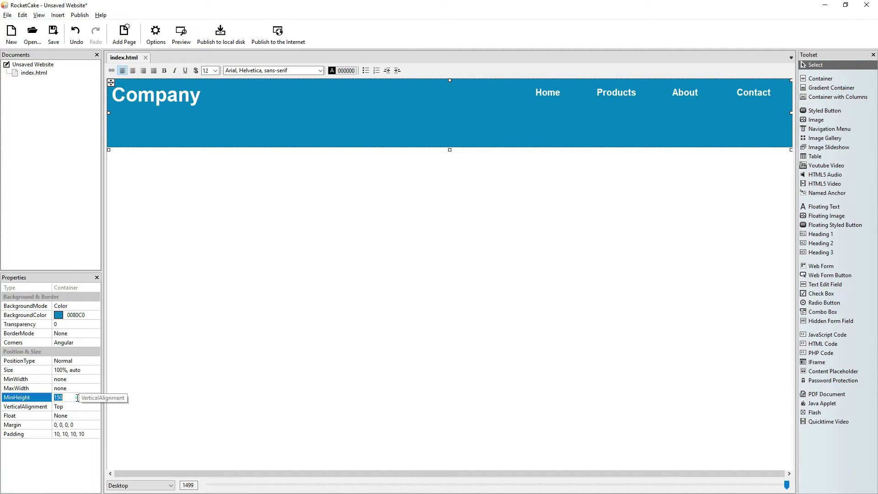
pyautogui.click(76, 398)
pyautogui.press('Return')
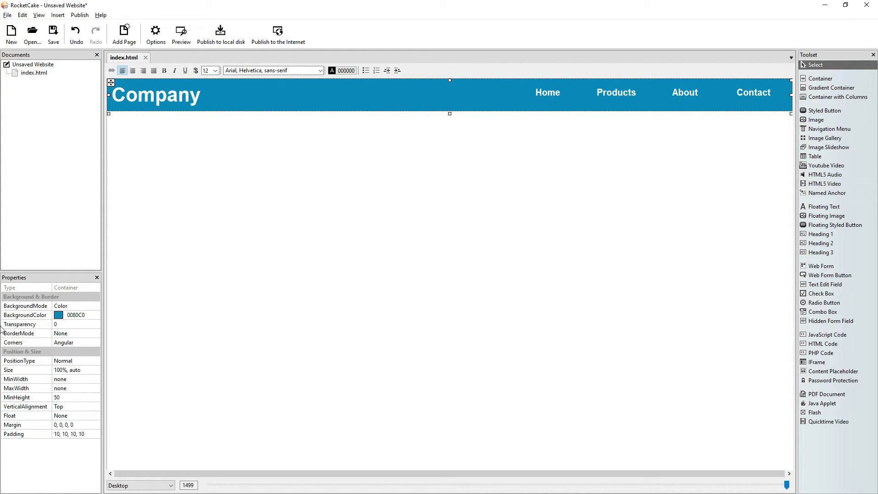
# Step: Reduce the Company heading font size to 26
pyautogui.click(189, 98)
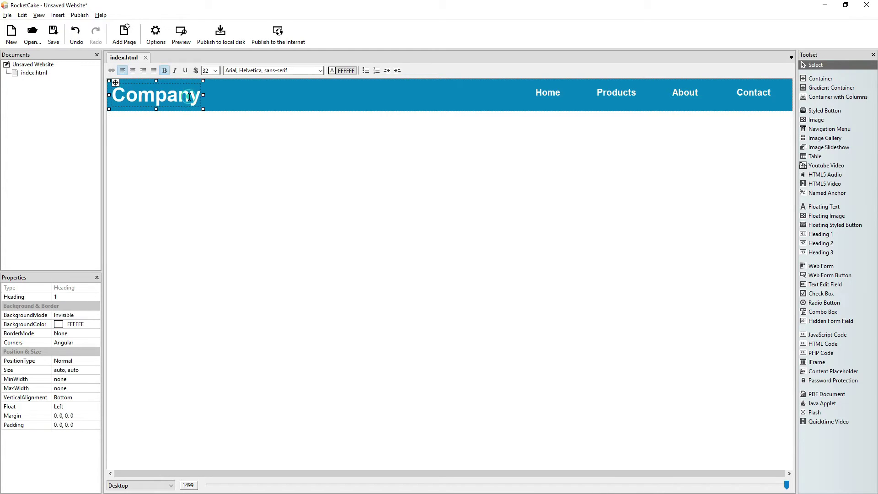
pyautogui.click(214, 70)
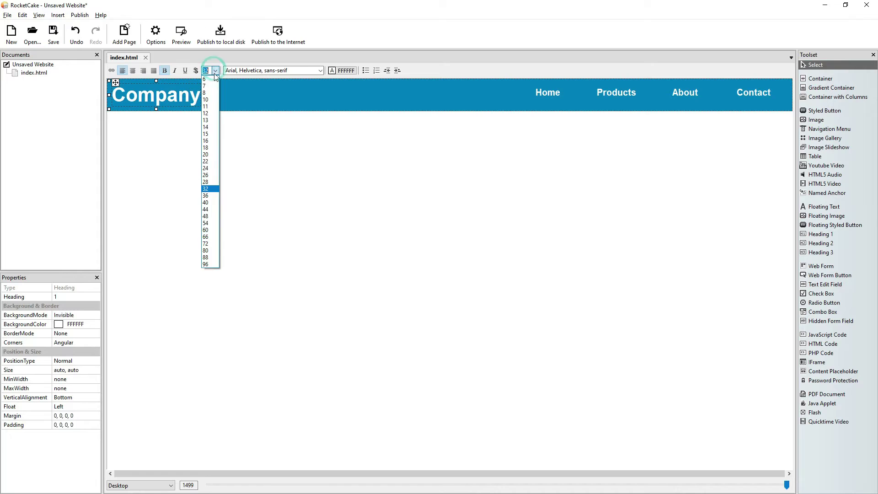
pyautogui.click(208, 176)
pyautogui.click(235, 177)
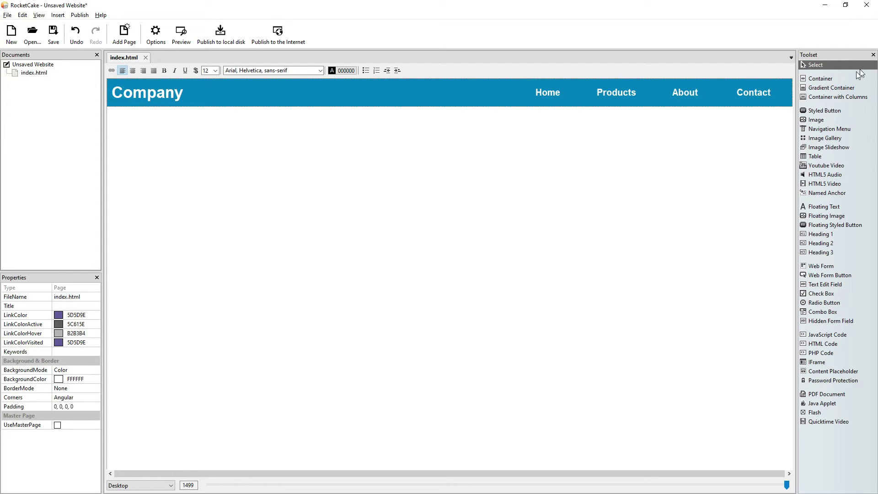
# Step: Insert a container below the header with a nested inner container of MaxWidth 800
pyautogui.click(844, 79)
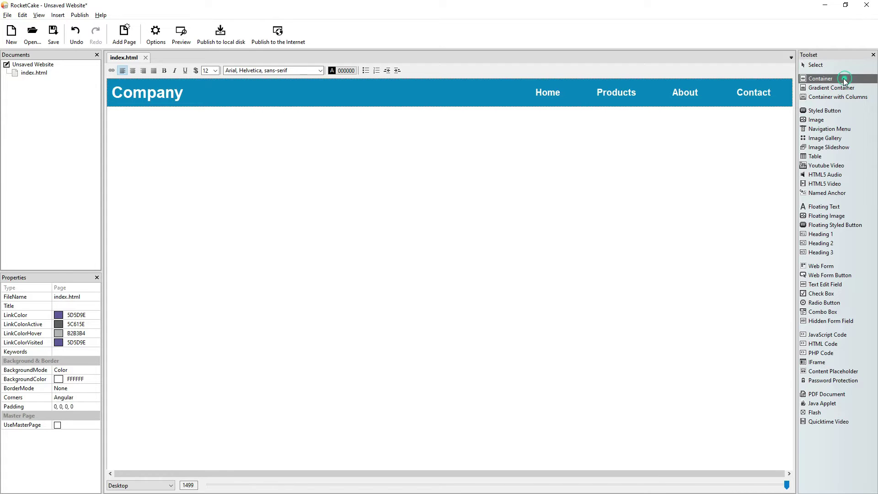
pyautogui.click(327, 197)
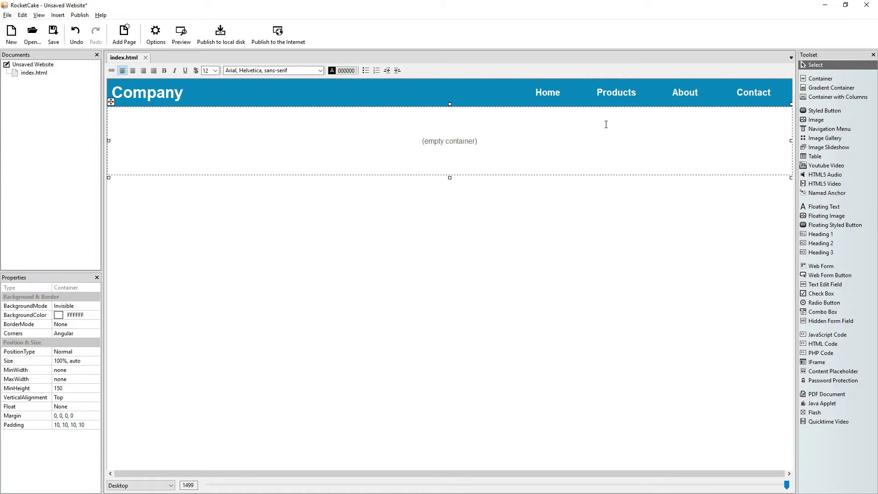
pyautogui.click(827, 79)
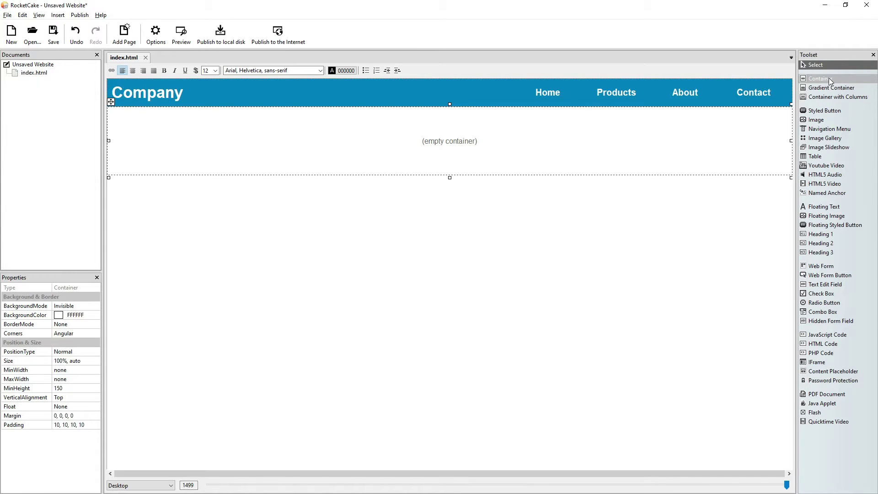
pyautogui.click(339, 146)
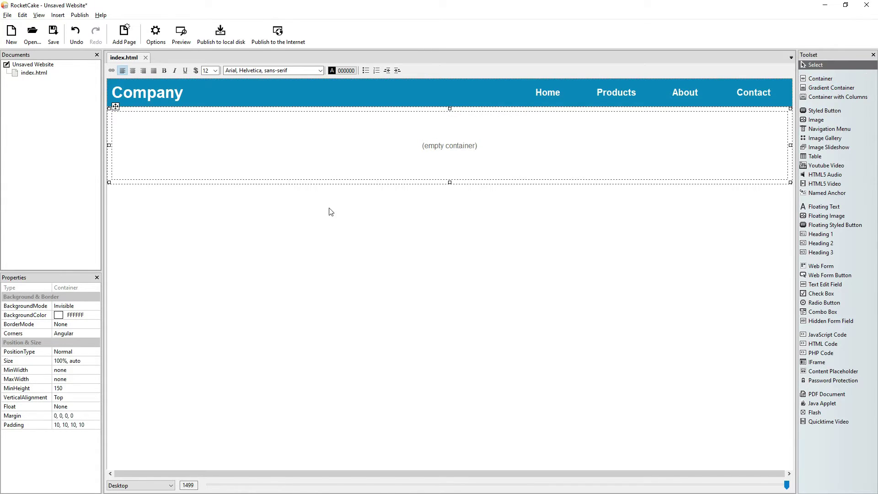
pyautogui.click(71, 379)
pyautogui.write('800')
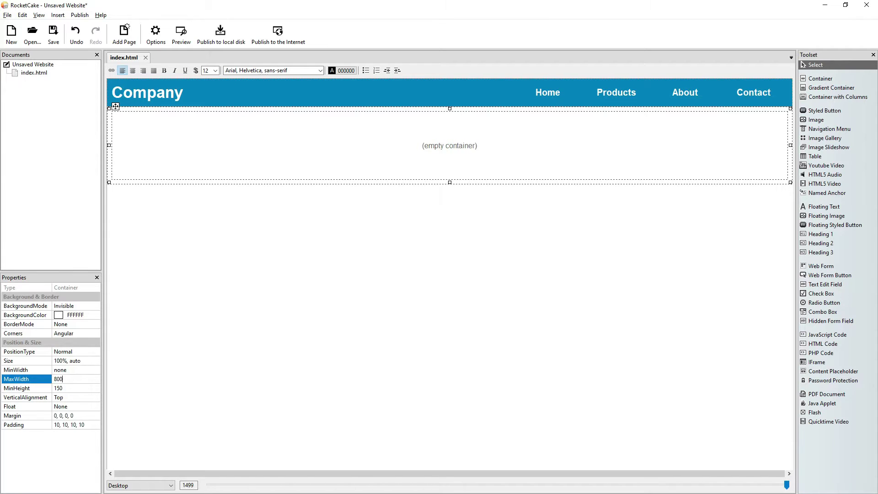
pyautogui.press('Return')
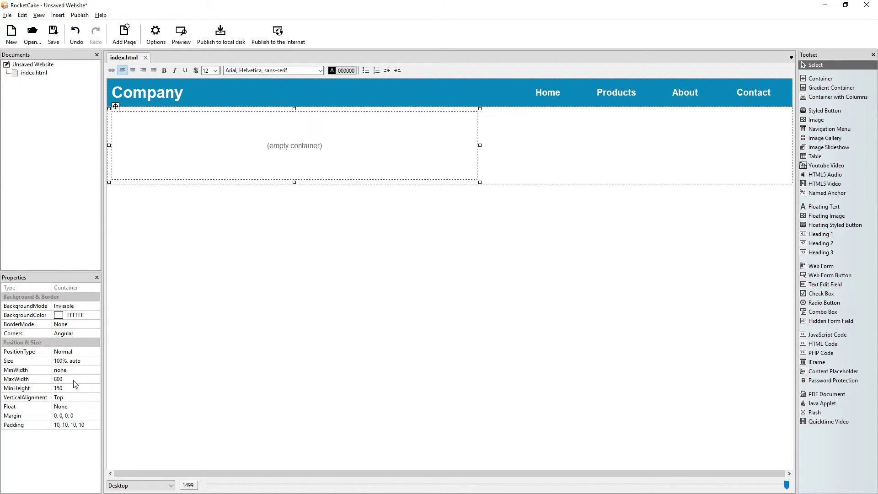
# Step: Centre the inner container and type 'RocketCake Tutorials' inside it
pyautogui.click(132, 71)
pyautogui.click(321, 144)
pyautogui.click(361, 147)
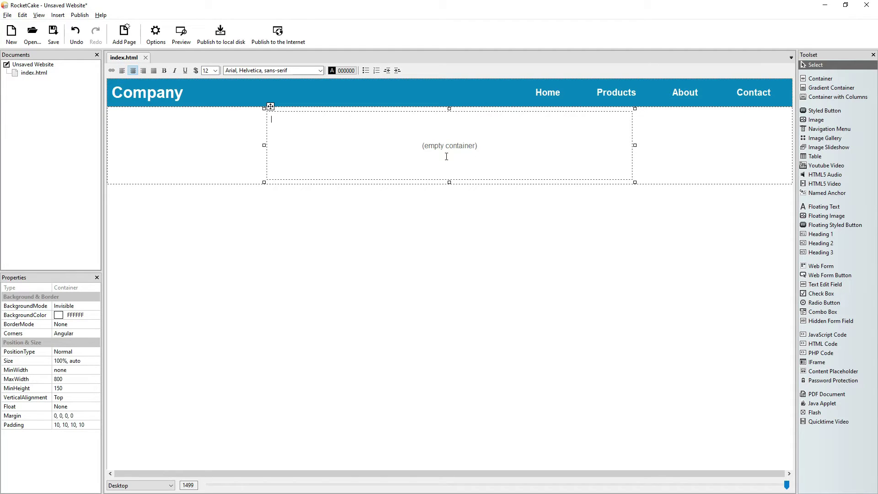
pyautogui.write('Ro')
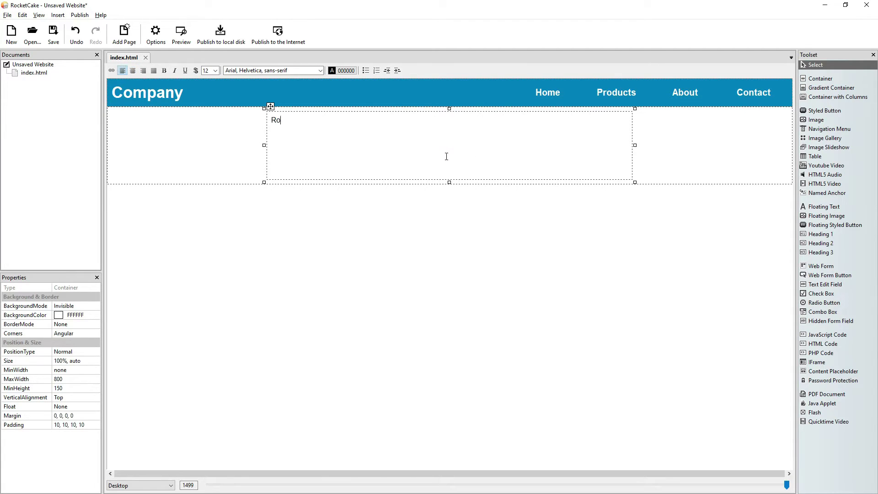
pyautogui.write('cketCake Tutorials')
# Step: Copy and paste the 'RocketCake Tutorials' text repeatedly to make a long filler block
pyautogui.hotkey('ctrl', 'a')
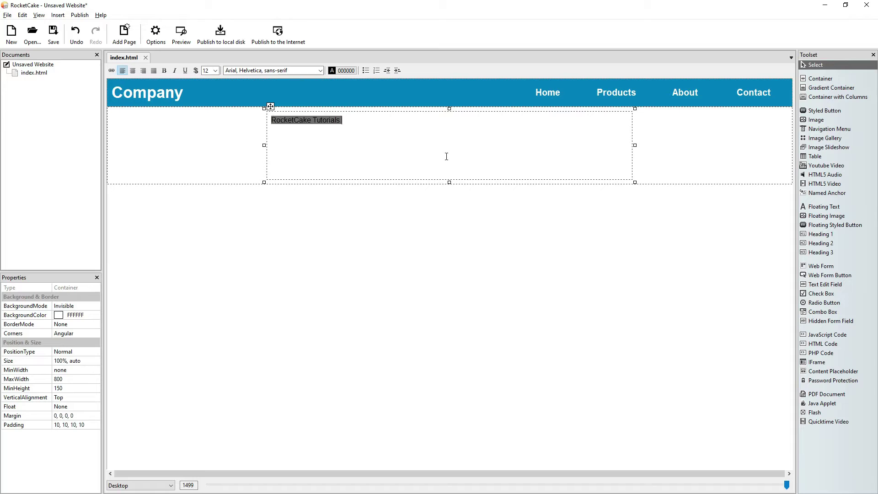
pyautogui.hotkey('ctrl', 'v')
pyautogui.hotkey('ctrl', 'v')
pyautogui.hotkey('ctrl', 'v')
pyautogui.hotkey('ctrl', 'v')
pyautogui.hotkey('ctrl', 'v')
pyautogui.hotkey('ctrl', 'v')
pyautogui.hotkey('ctrl', 'v')
pyautogui.hotkey('ctrl', 'v')
pyautogui.hotkey('ctrl', 'v')
pyautogui.hotkey('ctrl', 'v')
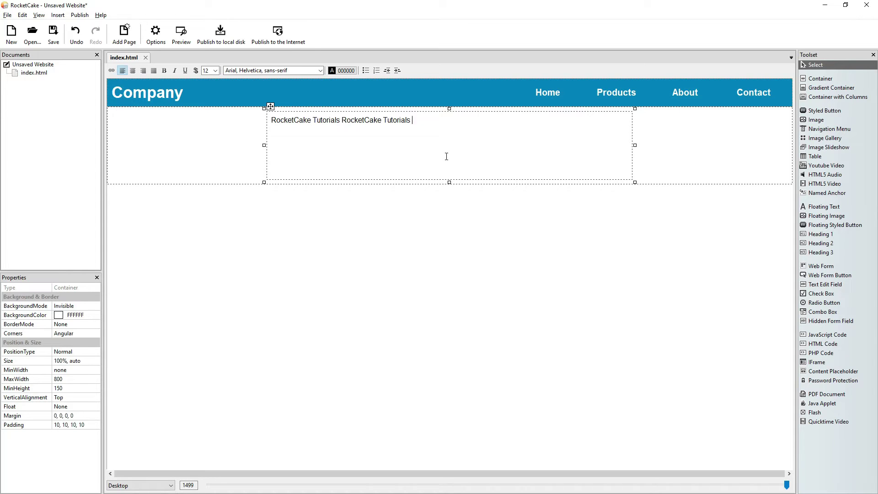
pyautogui.hotkey('ctrl', 'v')
pyautogui.hotkey('ctrl', 'v')
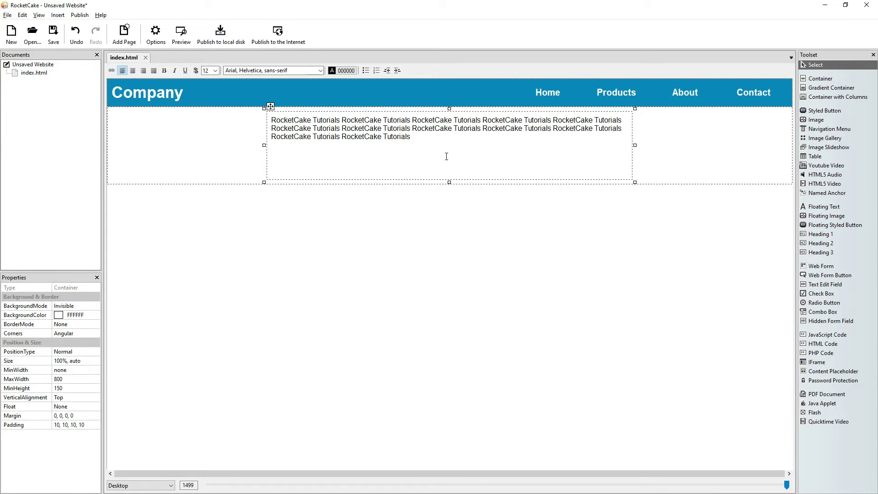
pyautogui.hotkey('ctrl', 'a')
pyautogui.hotkey('ctrl', 'c')
pyautogui.click(447, 156)
pyautogui.hotkey('ctrl', 'v')
pyautogui.hotkey('ctrl', 'v')
pyautogui.hotkey('ctrl', 'v')
pyautogui.hotkey('ctrl', 'v')
pyautogui.hotkey('ctrl', 'v')
pyautogui.hotkey('ctrl', 'v')
pyautogui.hotkey('ctrl', 'v')
pyautogui.hotkey('ctrl', 'v')
pyautogui.hotkey('ctrl', 'v')
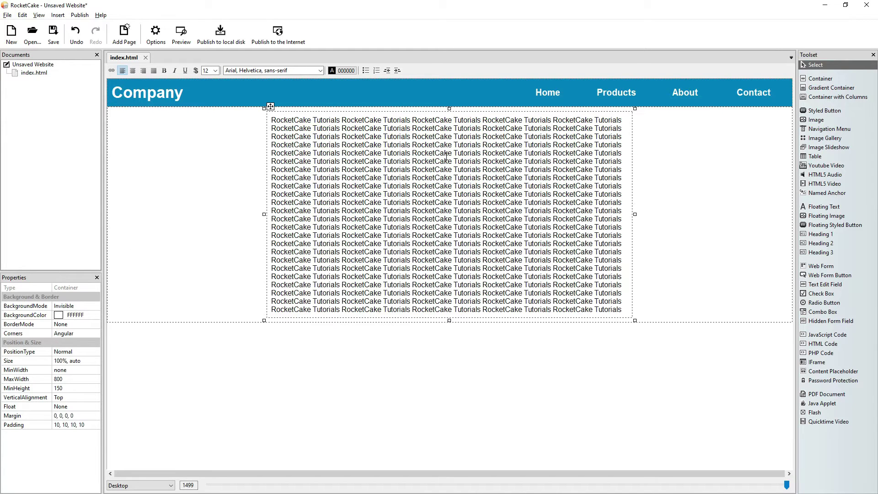
pyautogui.hotkey('ctrl', 'a')
pyautogui.press('Right')
pyautogui.hotkey('ctrl', 'a')
pyautogui.hotkey('ctrl', 'v')
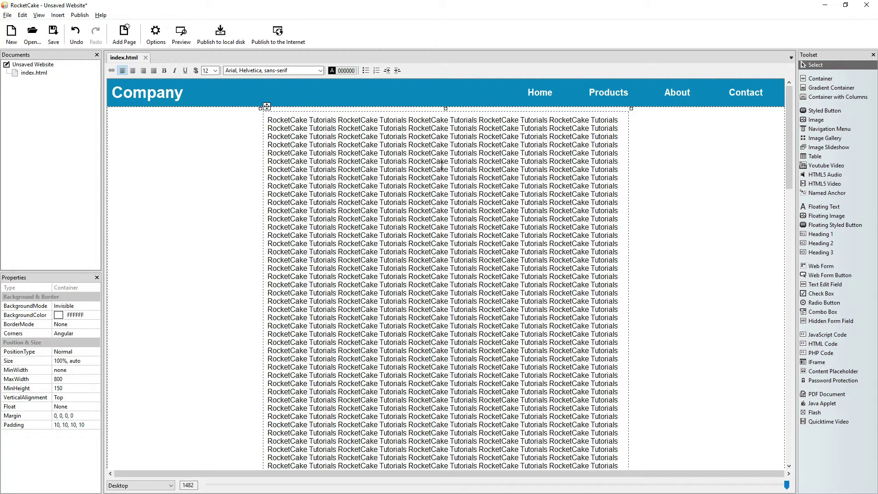
# Step: Set the filler text to size 14 and centre-align it
pyautogui.click(425, 178)
pyautogui.click(215, 71)
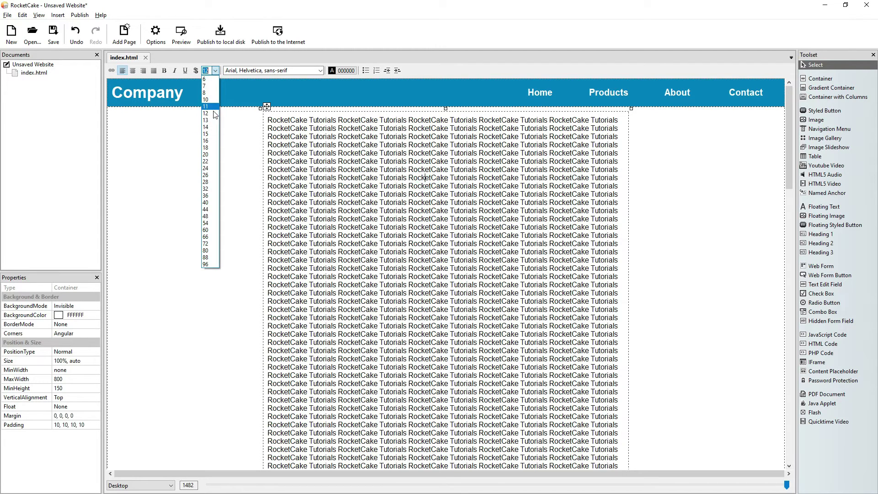
pyautogui.click(212, 127)
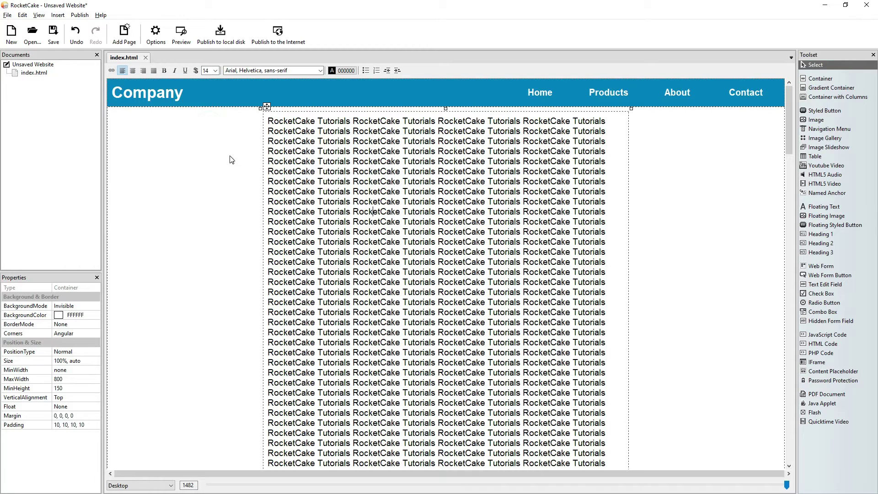
pyautogui.click(133, 71)
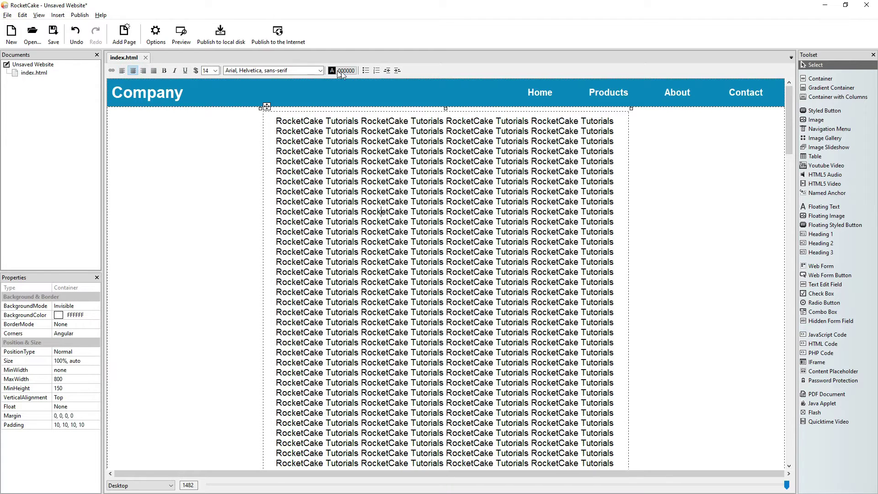
# Step: Colour the filler text dark grey with R, G, B all 60 (3C3C3C)
pyautogui.click(343, 71)
pyautogui.doubleClick(395, 106)
pyautogui.write('60')
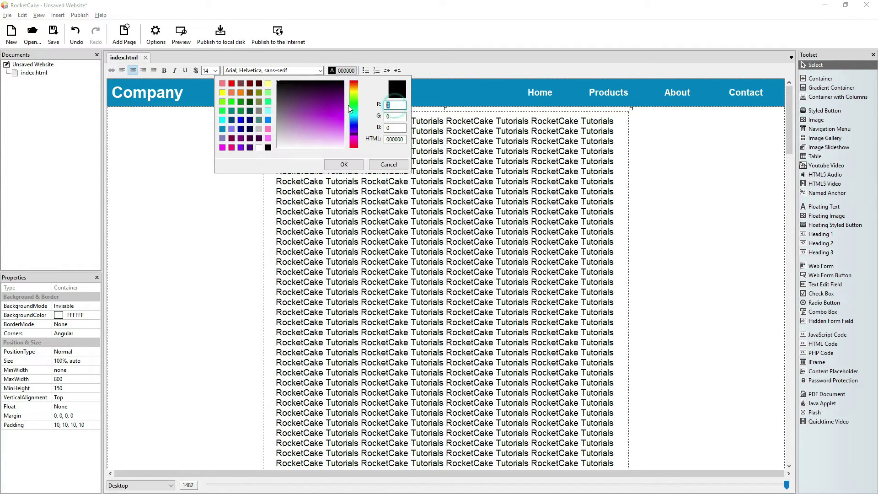
pyautogui.press('Tab')
pyautogui.write('60')
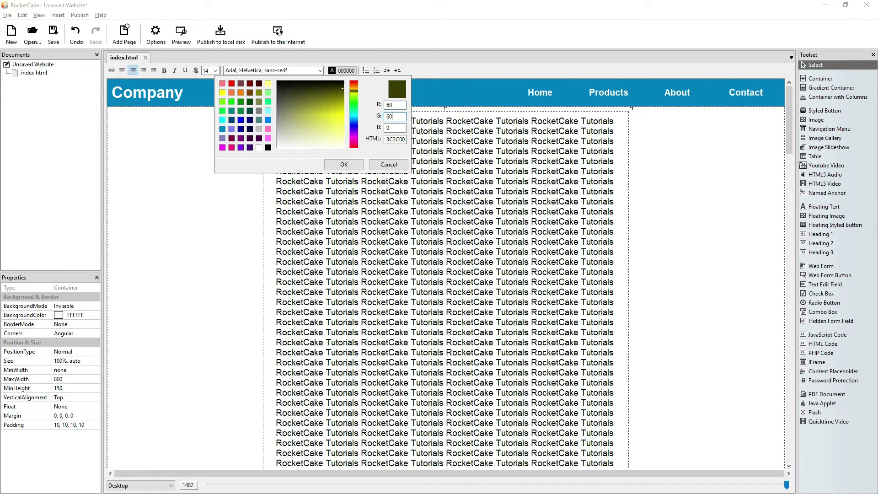
pyautogui.press('Tab')
pyautogui.write('60')
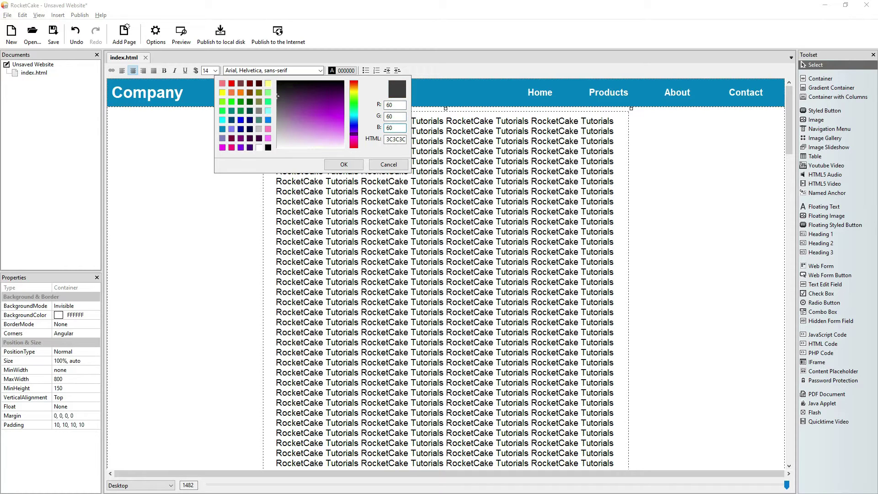
pyautogui.click(344, 165)
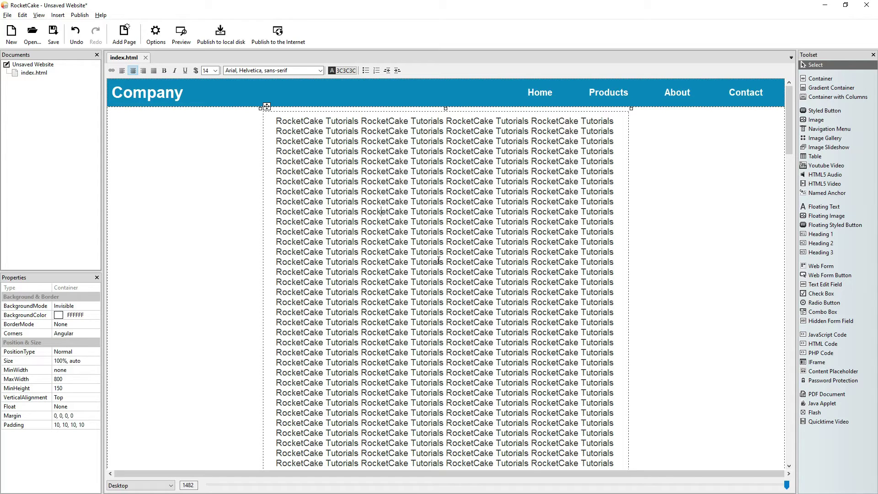
# Step: Preview index.html in the browser and scroll down and up to see the header scroll away
pyautogui.click(178, 39)
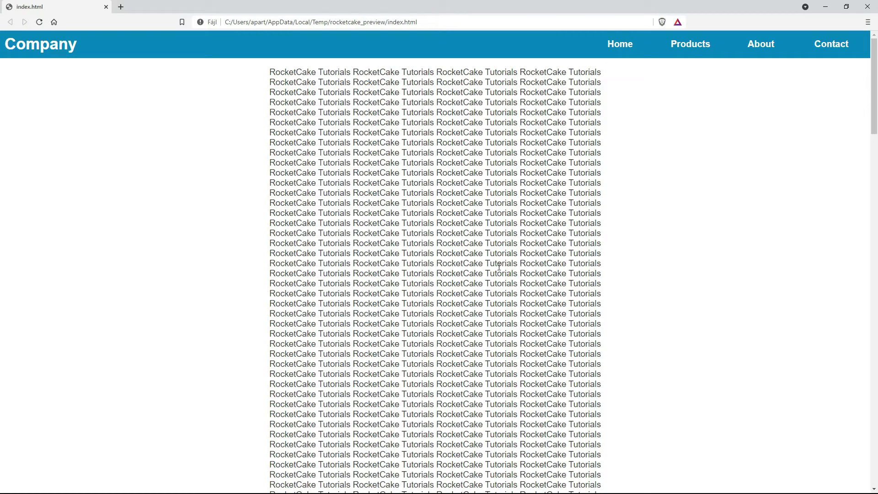
pyautogui.scroll(-10, 557, 273)
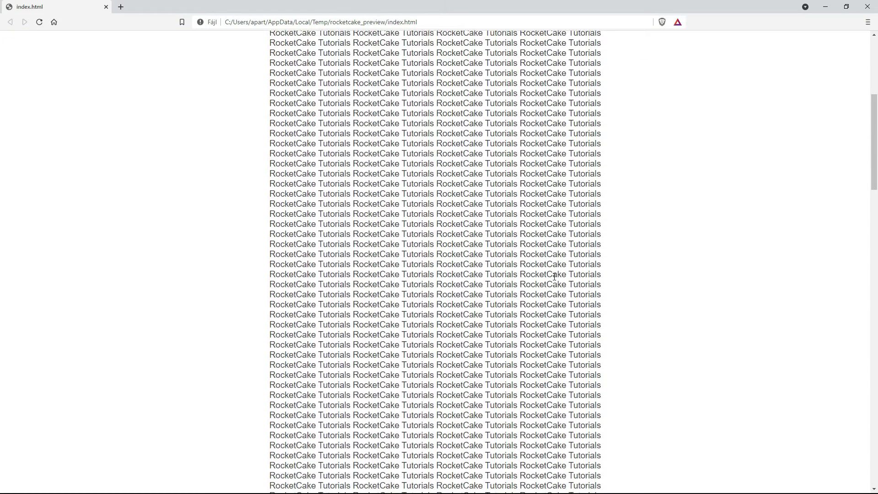
pyautogui.scroll(10, 555, 276)
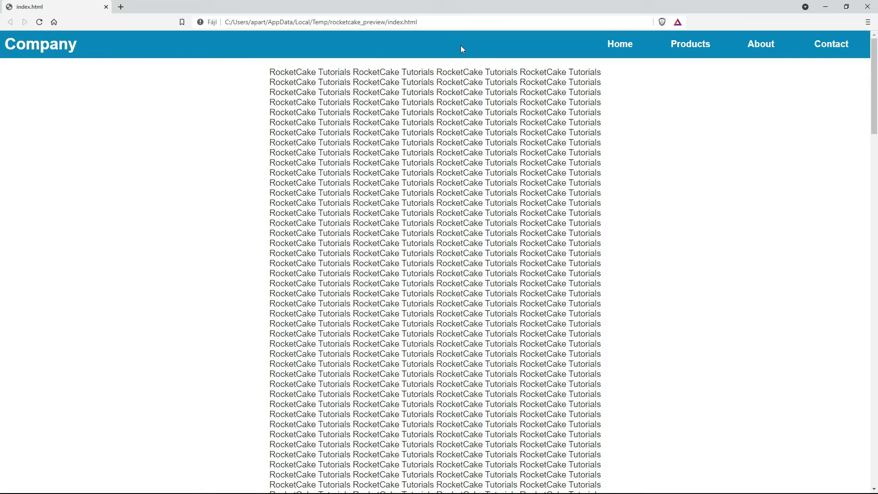
pyautogui.scroll(-2, 462, 50)
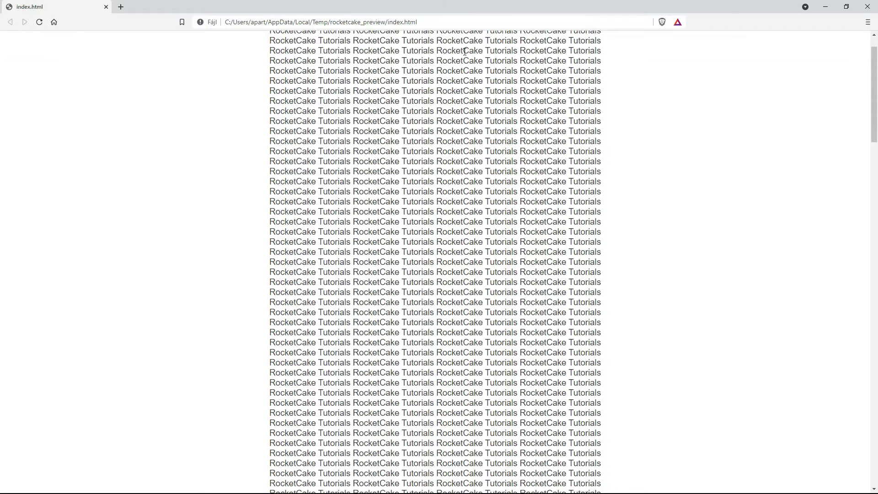
pyautogui.scroll(2, 466, 58)
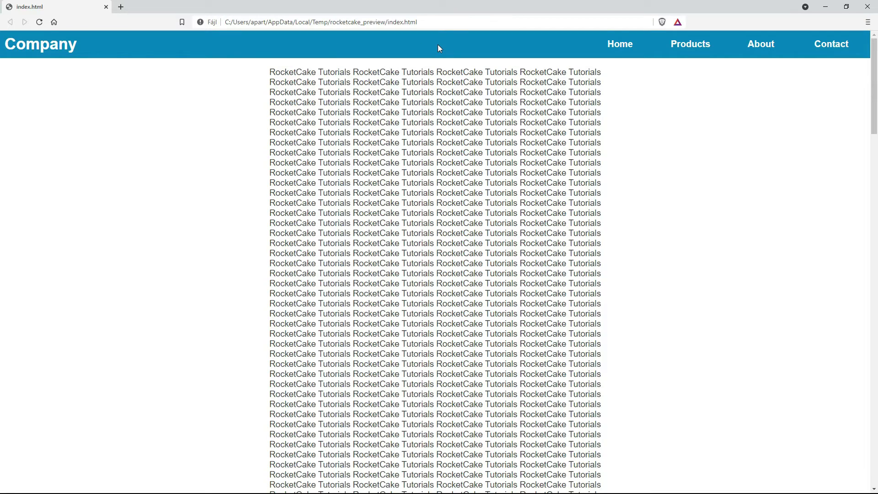
# Step: Add the Additional CSS style 'position: fixed; z-index: 100;' to the blue header container
pyautogui.click(867, 7)
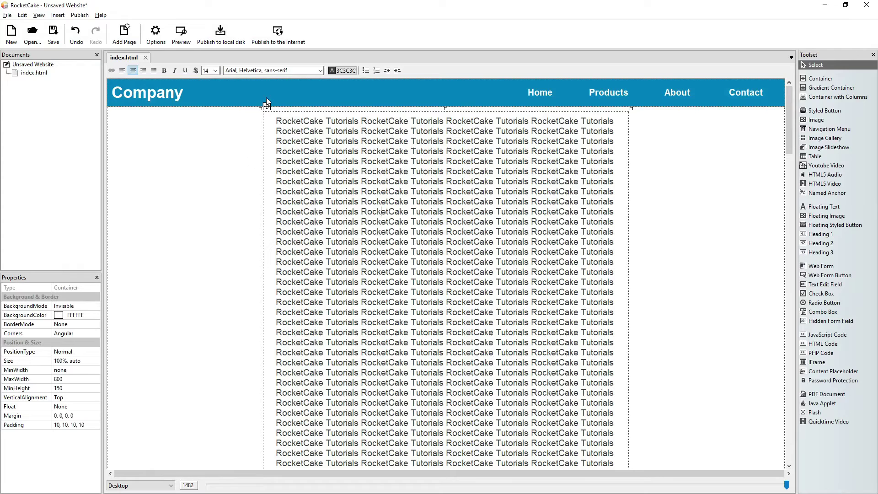
pyautogui.click(327, 89)
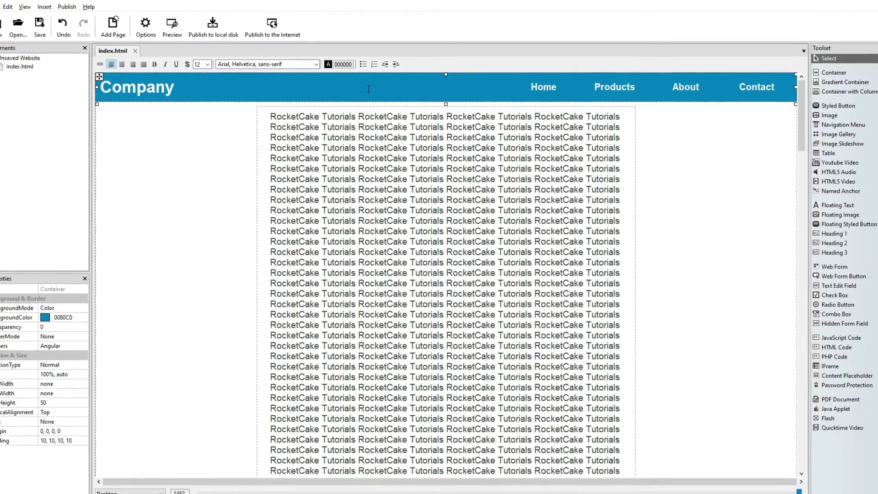
pyautogui.rightClick(371, 94)
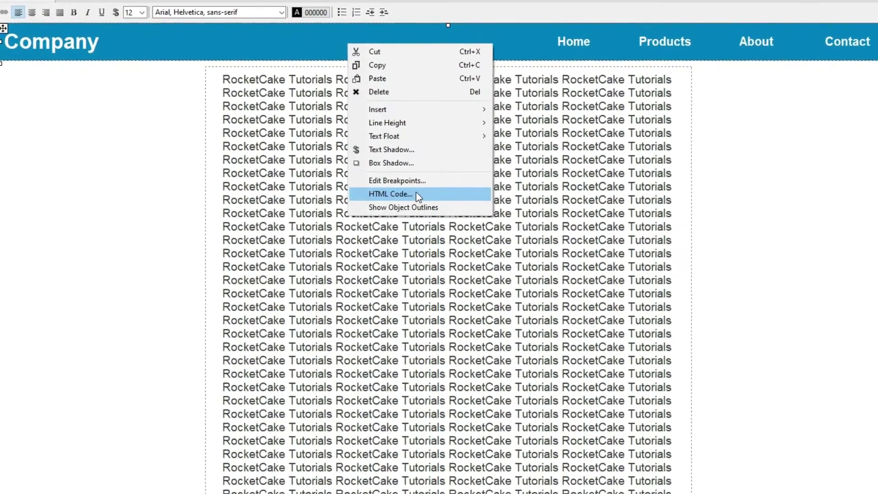
pyautogui.click(416, 197)
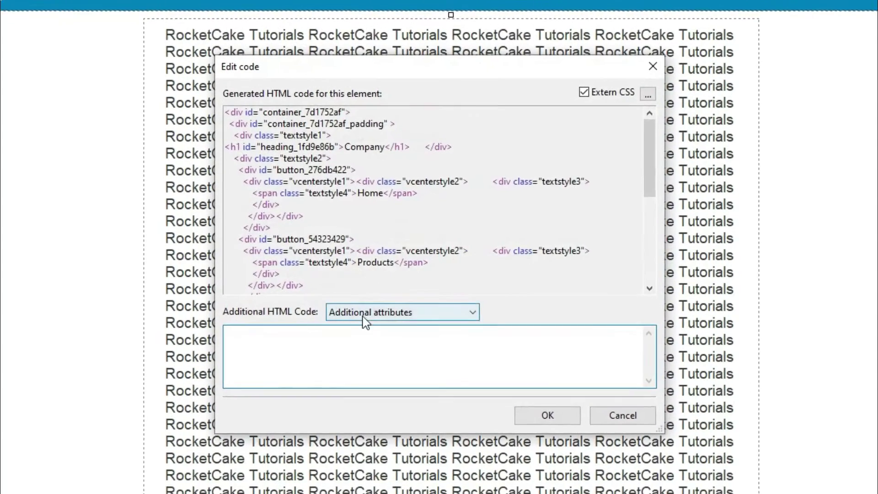
pyautogui.click(365, 323)
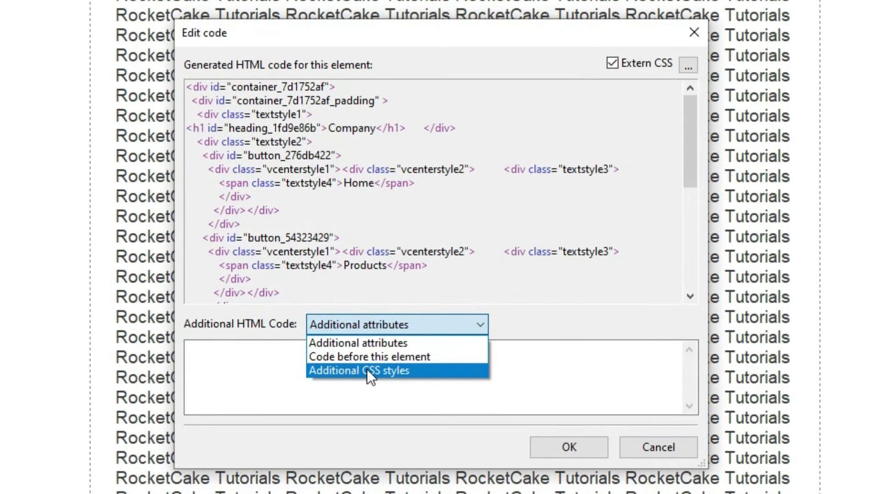
pyautogui.click(377, 350)
pyautogui.click(391, 368)
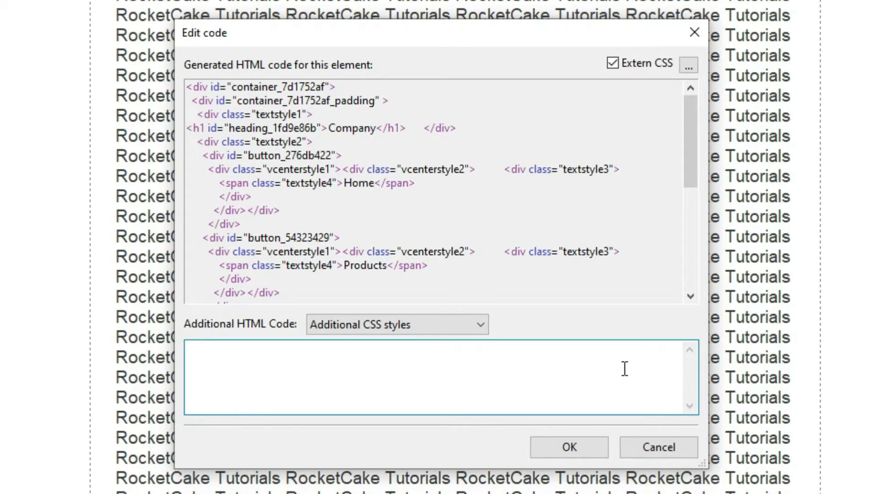
pyautogui.write('po')
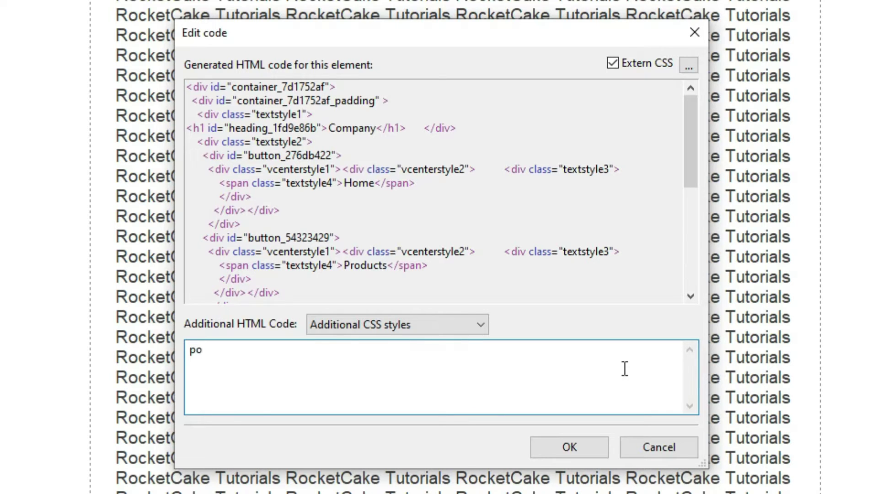
pyautogui.write('sition')
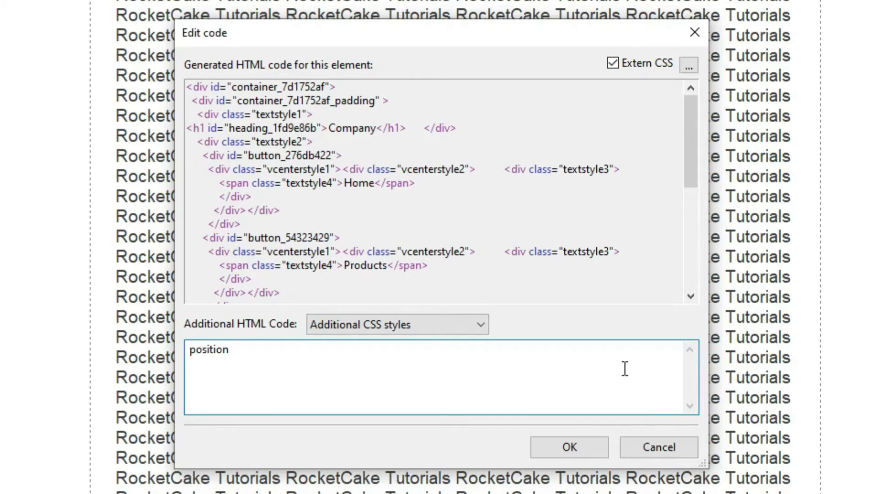
pyautogui.write(': fixed')
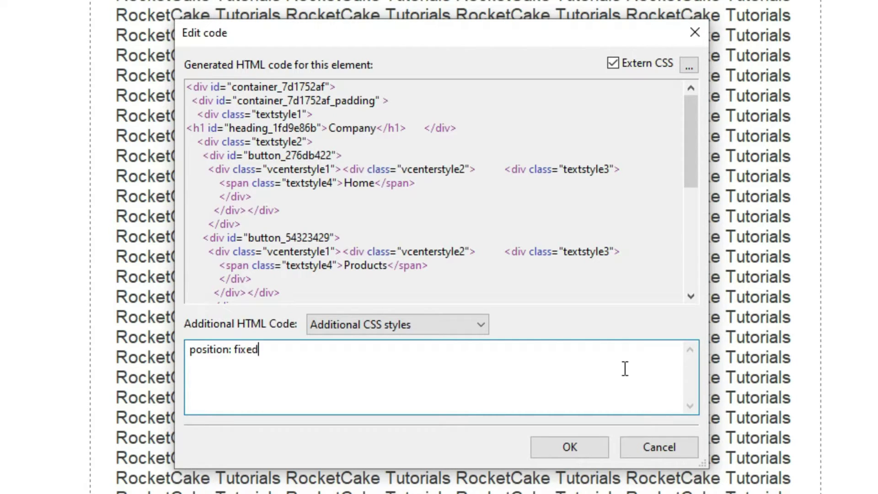
pyautogui.write('; ')
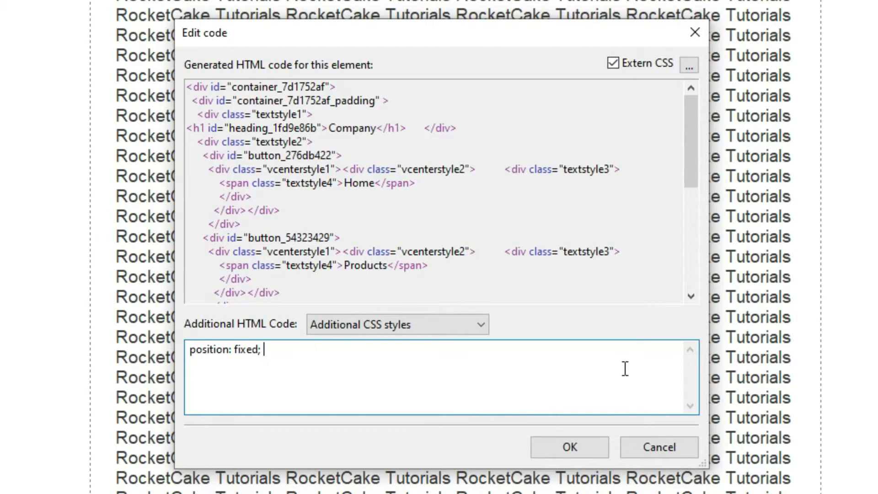
pyautogui.write('z-')
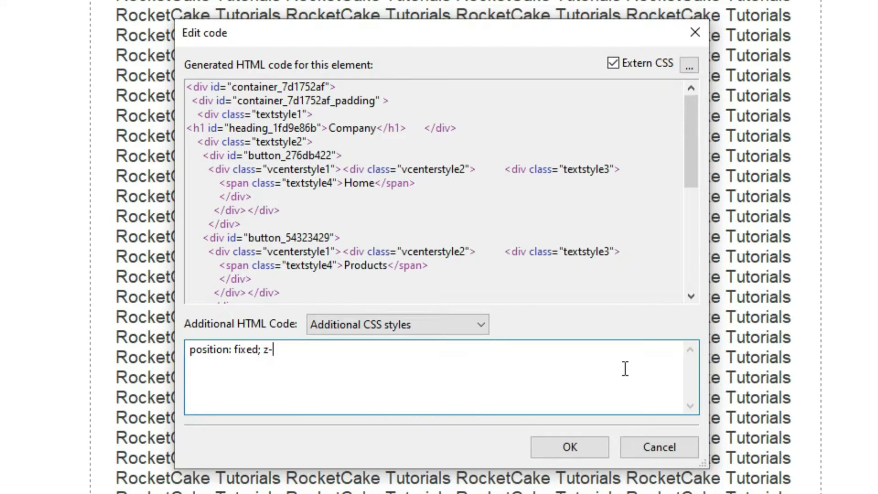
pyautogui.write('index: ')
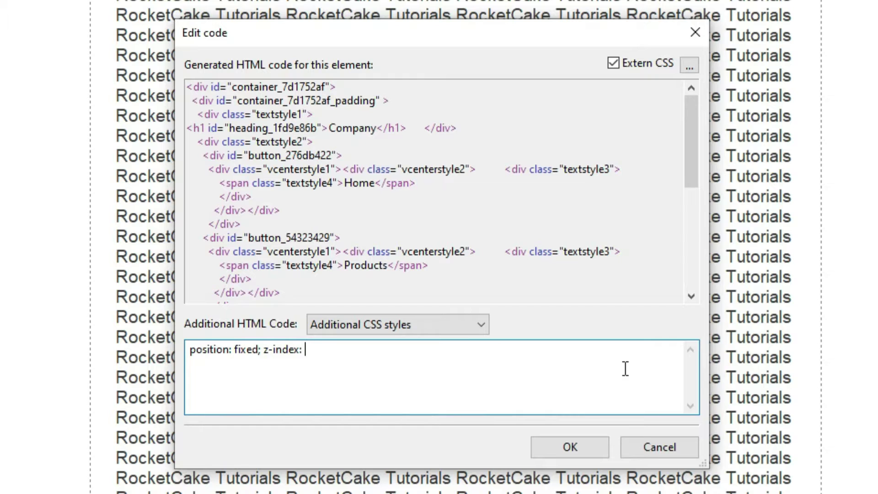
pyautogui.write('100;')
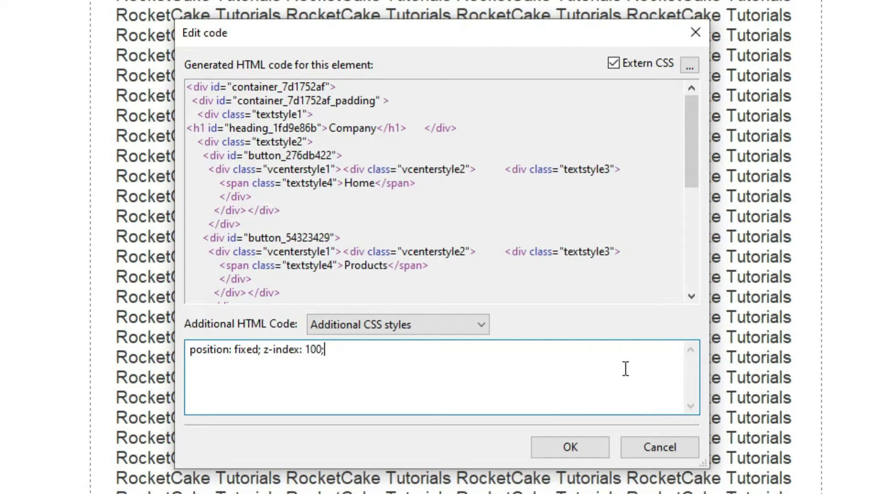
pyautogui.press('Home')
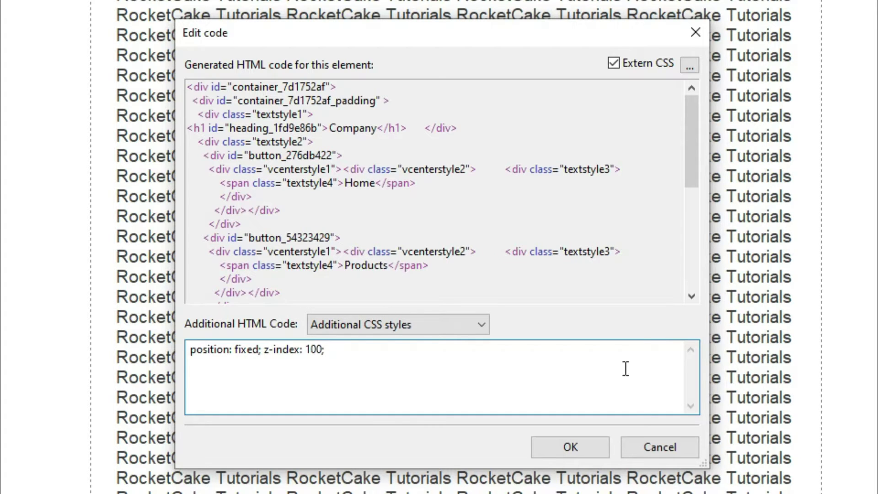
pyautogui.press('End')
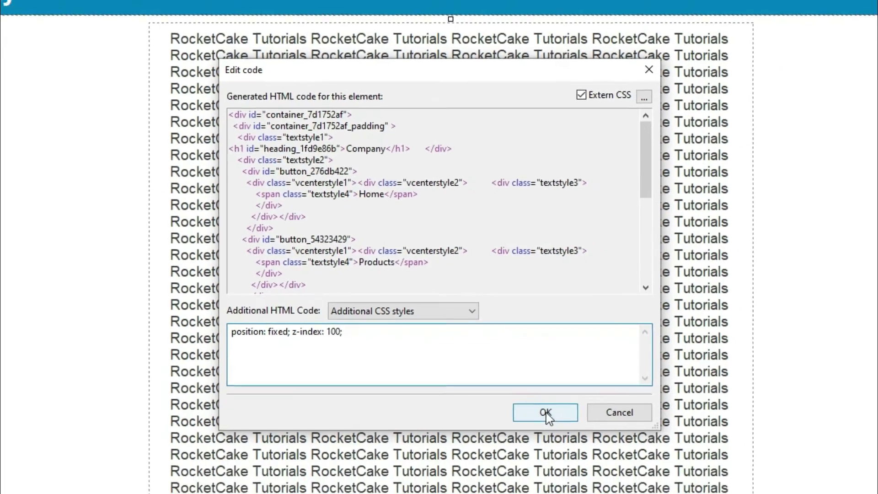
pyautogui.click(546, 413)
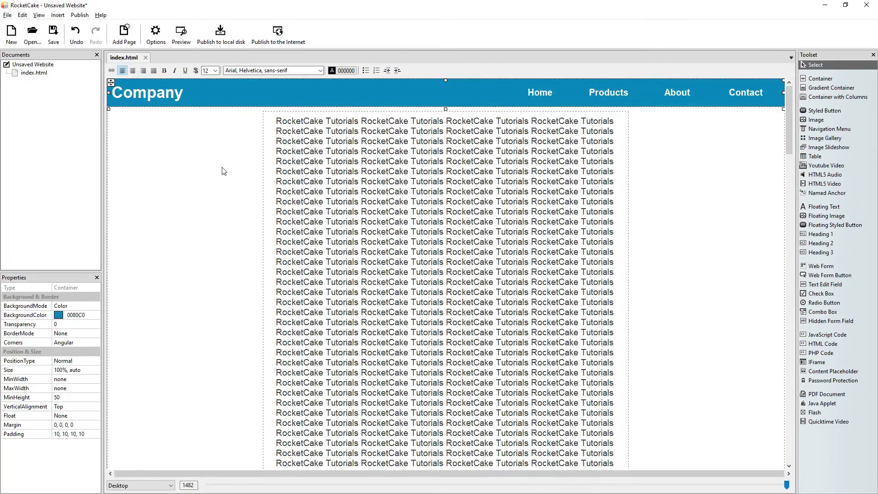
# Step: Preview the page in the browser and scroll up and down to confirm the Company bar stays pinned
pyautogui.click(181, 33)
pyautogui.scroll(-10, 515, 314)
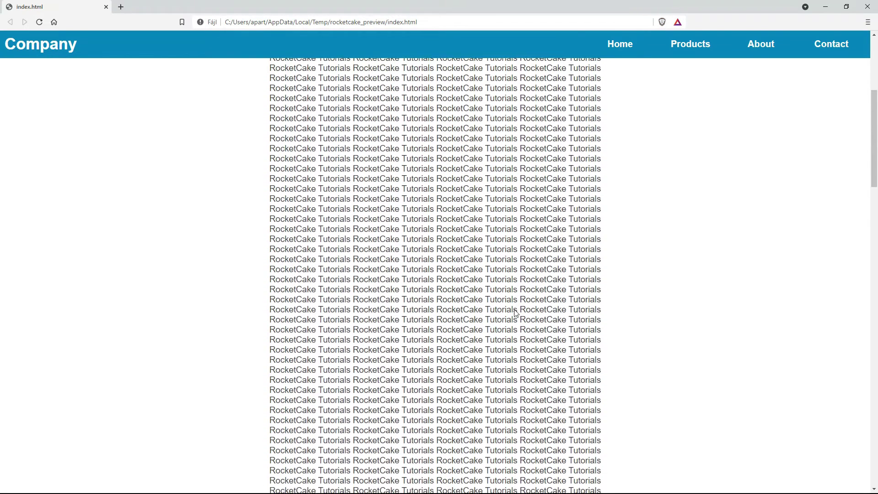
pyautogui.scroll(7, 515, 313)
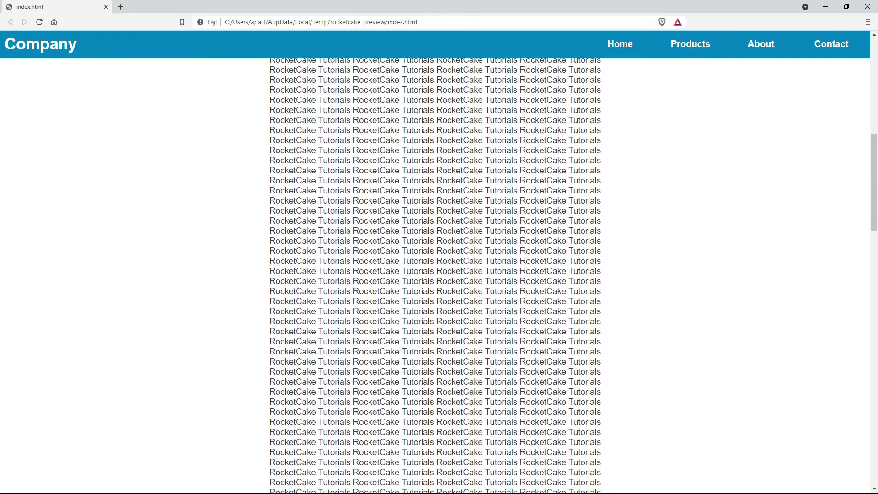
pyautogui.scroll(-4, 515, 310)
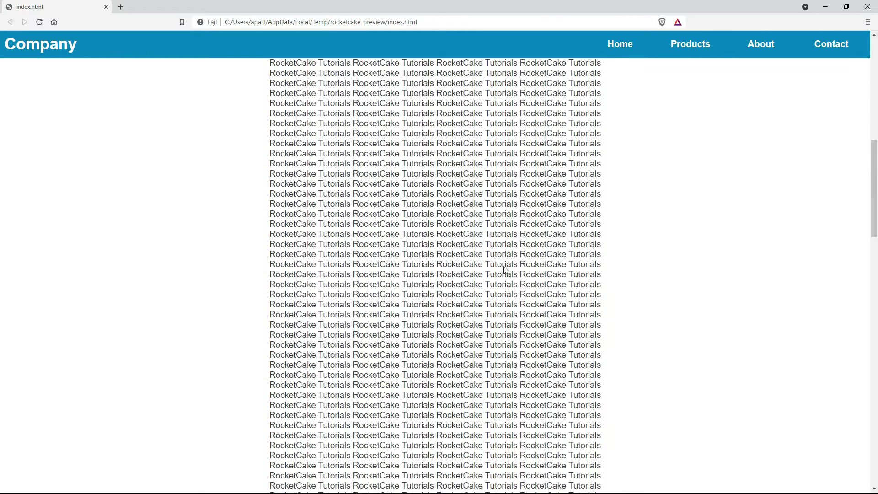
pyautogui.scroll(5, 505, 270)
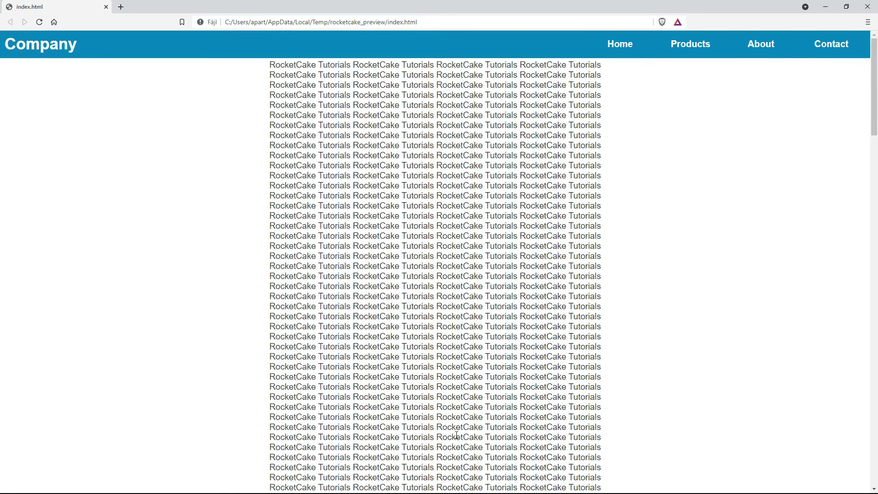
pyautogui.rightClick(379, 89)
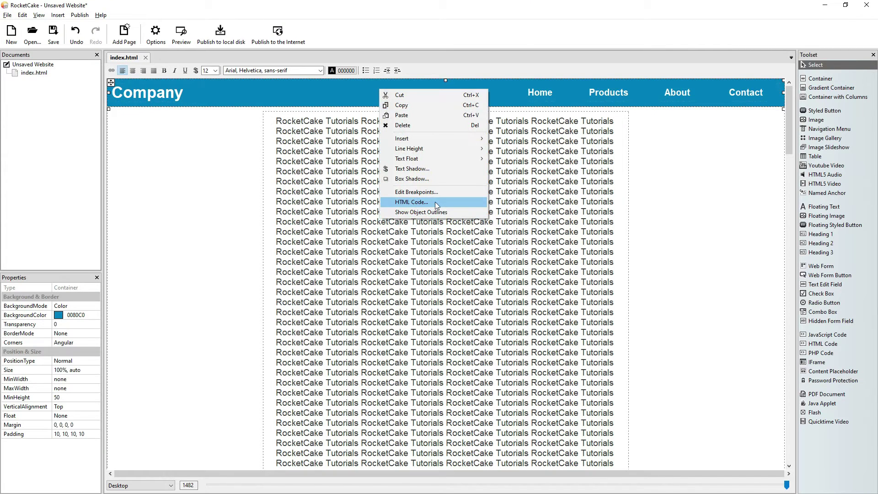
pyautogui.click(434, 202)
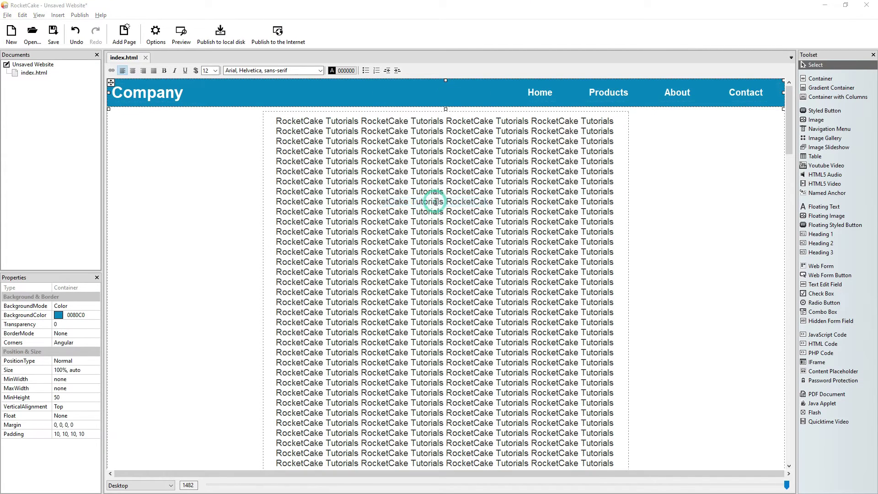
pyautogui.click(420, 285)
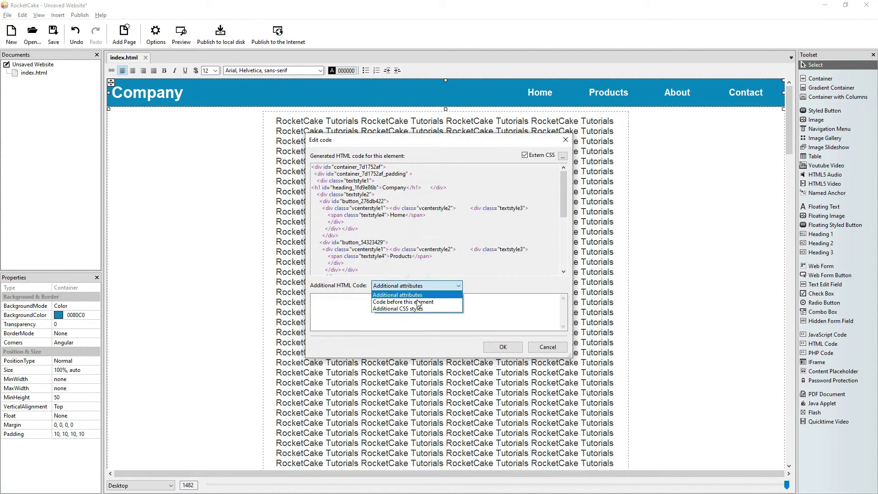
pyautogui.click(412, 309)
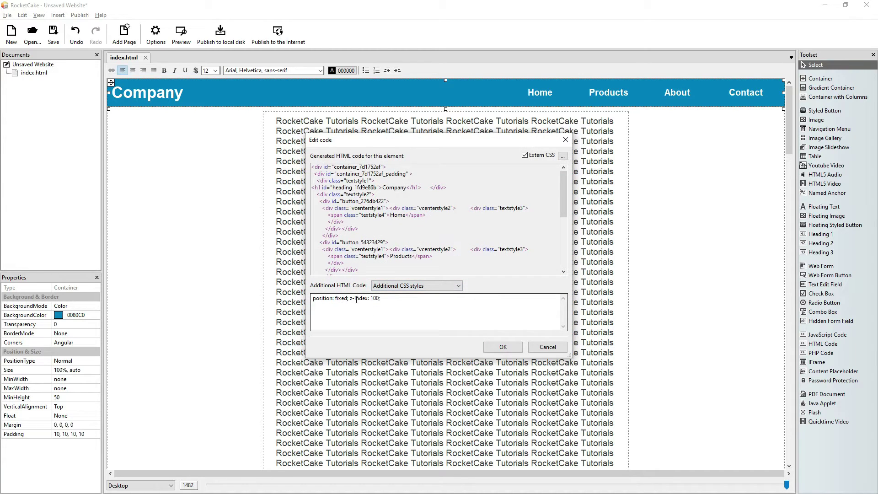
pyautogui.click(387, 298)
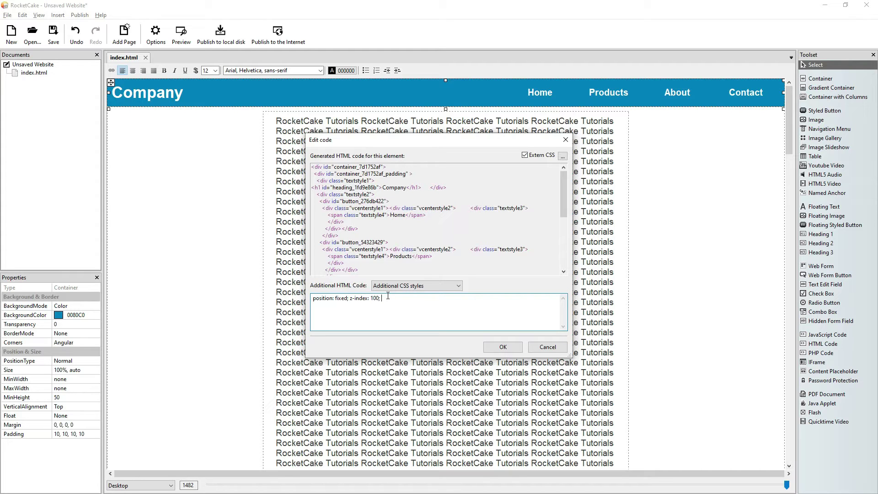
pyautogui.click(503, 347)
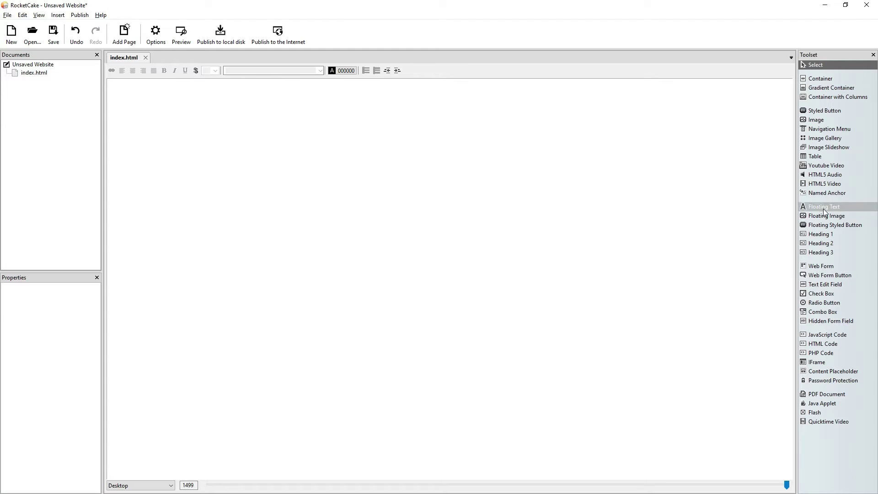
# Step: Place a floating 'Edit text here' text box near the centre of the empty canvas
pyautogui.click(823, 208)
pyautogui.click(330, 240)
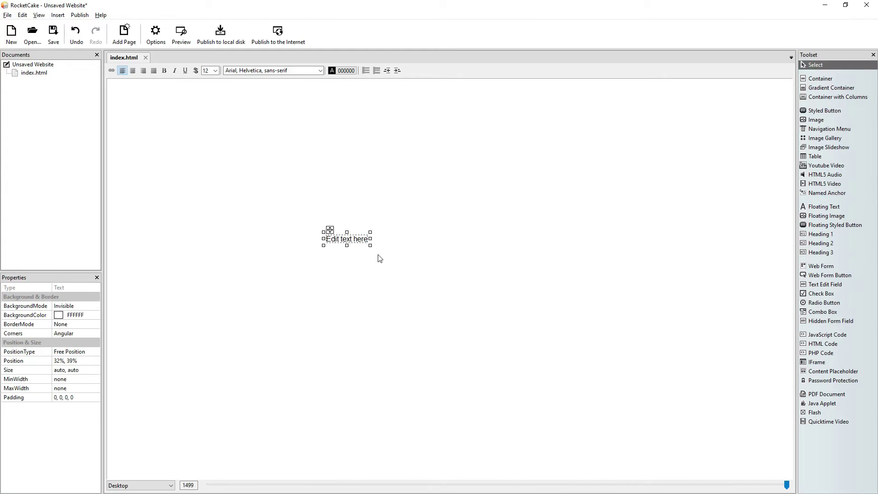
# Step: Give the text box a 0080C0 blue background colour
pyautogui.click(95, 315)
pyautogui.click(95, 315)
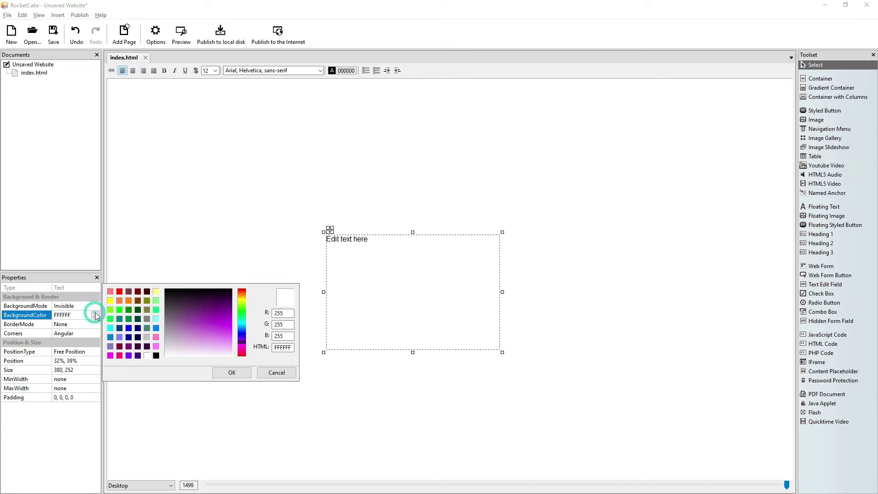
pyautogui.click(110, 336)
pyautogui.click(231, 372)
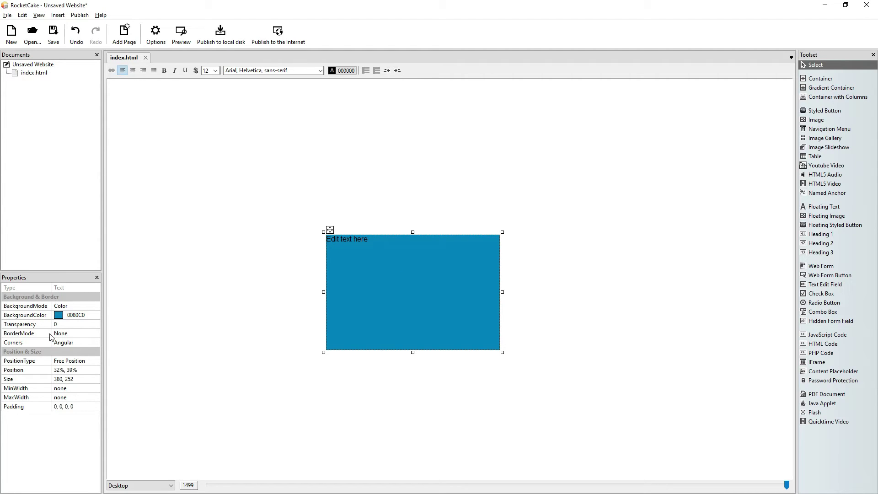
# Step: Set the text box's position to 300, 300
pyautogui.click(57, 370)
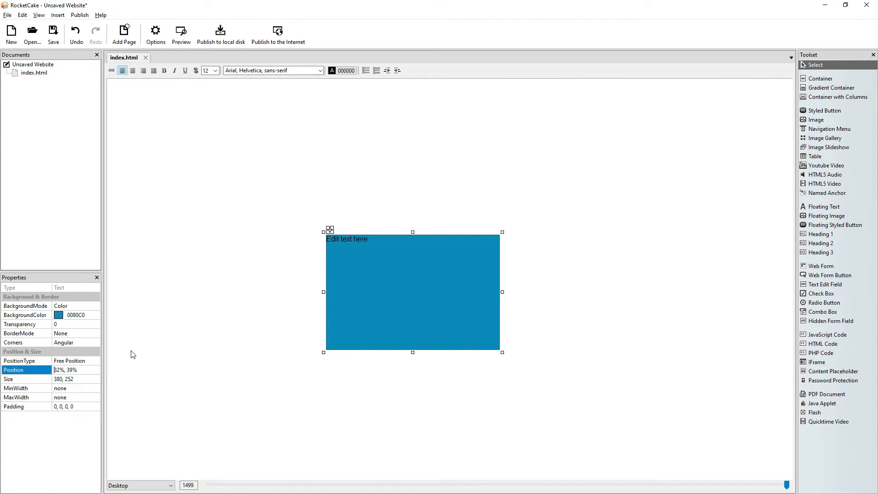
pyautogui.press('Delete')
pyautogui.press('Delete')
pyautogui.press('Delete')
pyautogui.write('00')
pyautogui.press('Delete')
pyautogui.press('Delete')
pyautogui.press('Delete')
pyautogui.write('300')
pyautogui.press('Return')
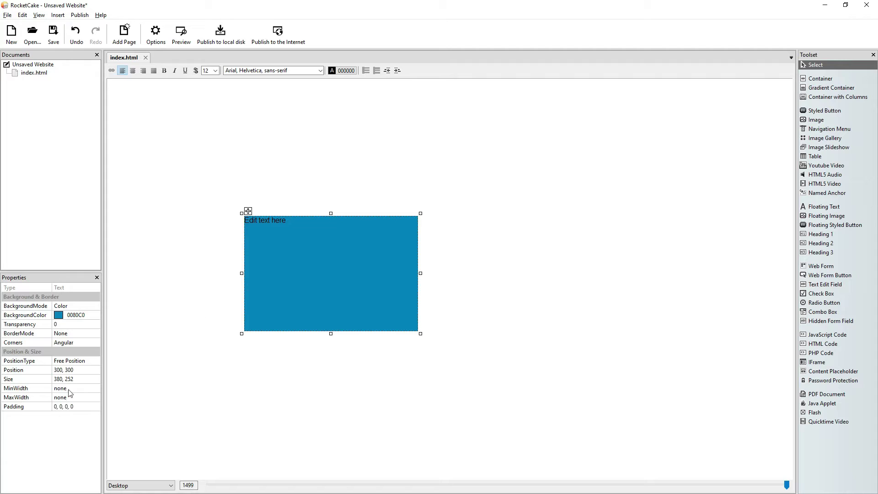
# Step: Shift the text box to 500, 300 and begin editing its vertical position
pyautogui.click(57, 370)
pyautogui.click(57, 370)
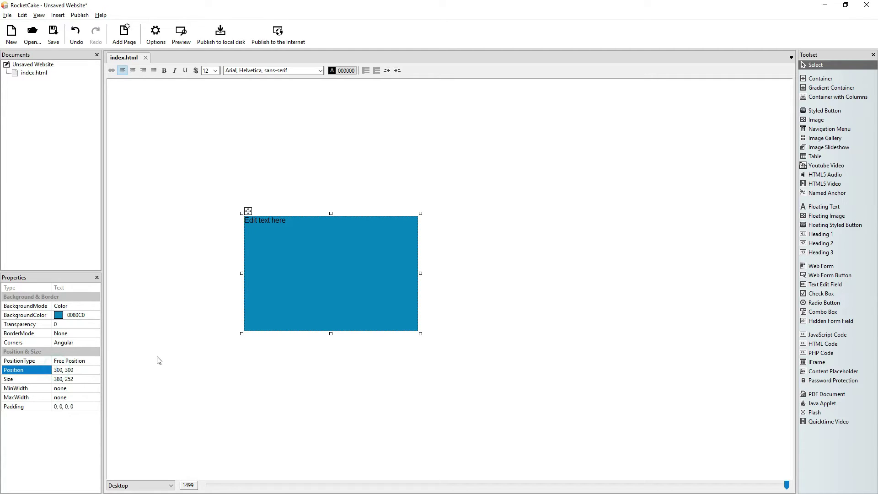
pyautogui.press('BackSpace')
pyautogui.write('5')
pyautogui.press('Return')
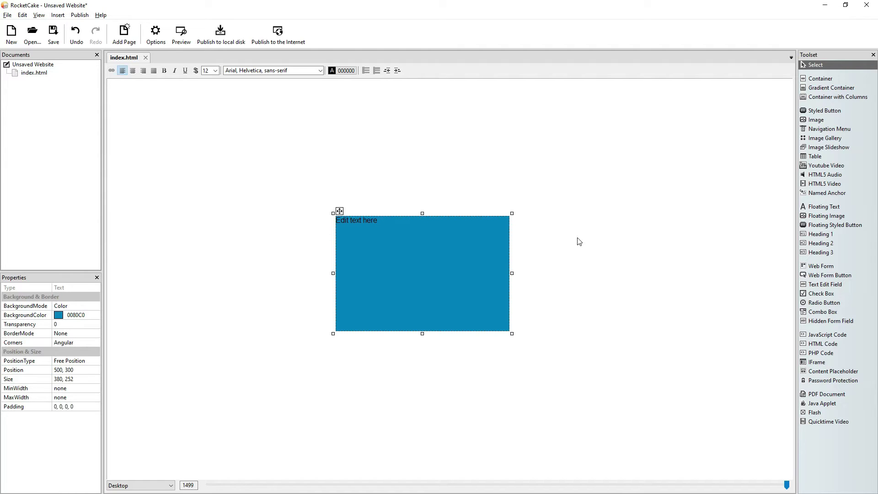
pyautogui.doubleClick(465, 245)
pyautogui.click(68, 370)
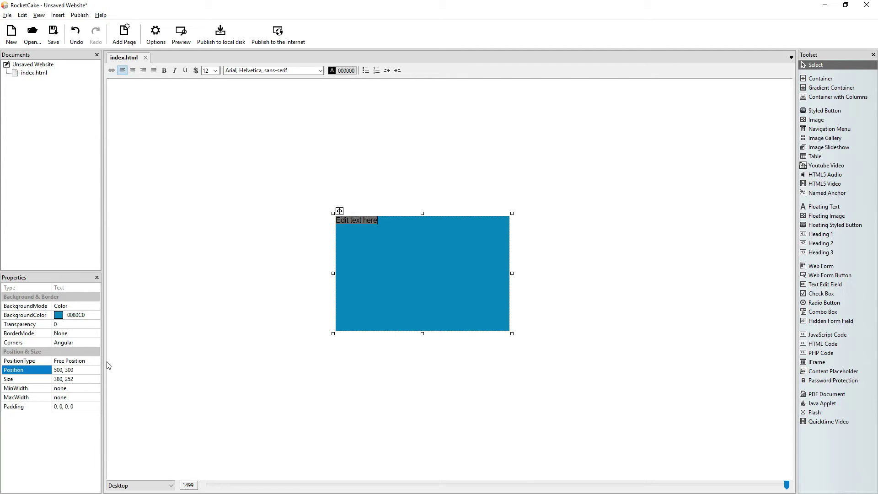
pyautogui.click(66, 369)
# Step: Change the vertical position to 400, moving the box to 500, 400
pyautogui.write('4')
pyautogui.press('Return')
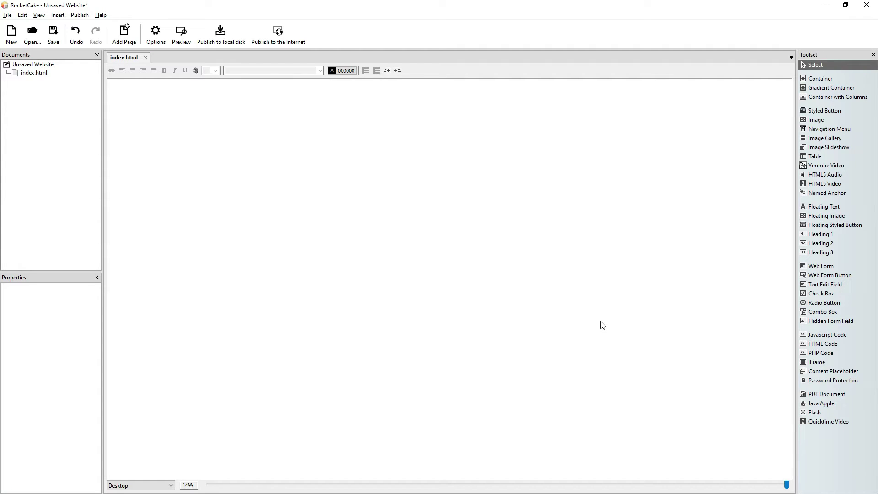
# Step: Add a floating text box, enlarge it into a large square, and give it a yellow background
pyautogui.click(824, 206)
pyautogui.click(396, 253)
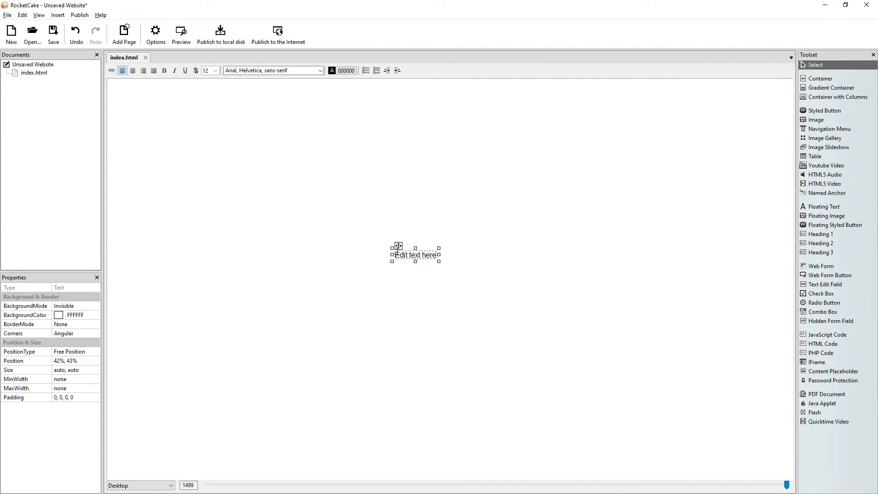
pyautogui.moveTo(439, 261); pyautogui.dragTo(554, 414)
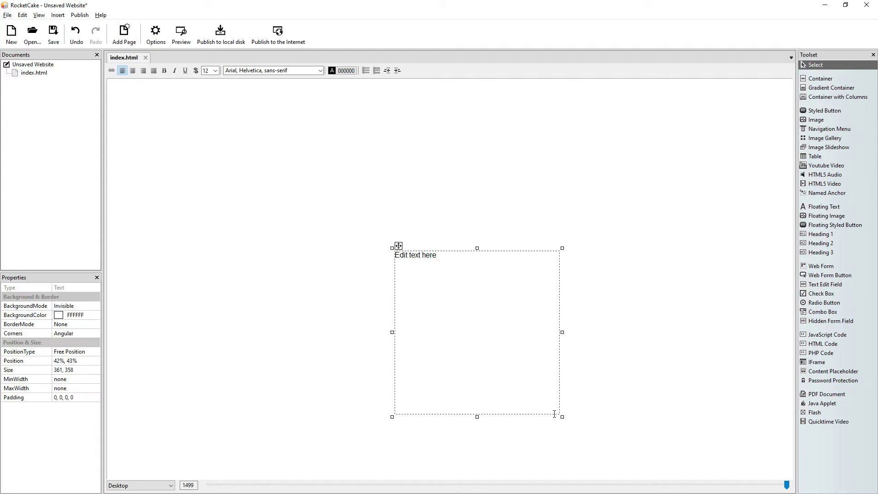
pyautogui.doubleClick(438, 309)
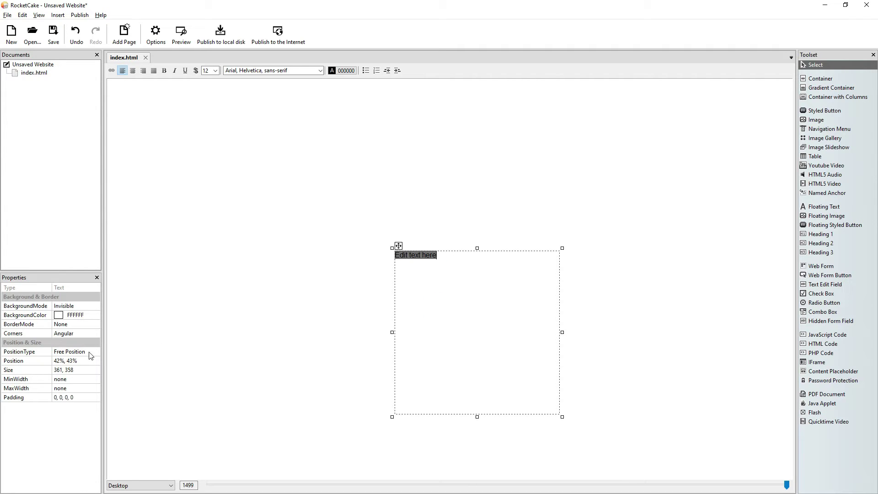
pyautogui.click(95, 315)
pyautogui.click(109, 302)
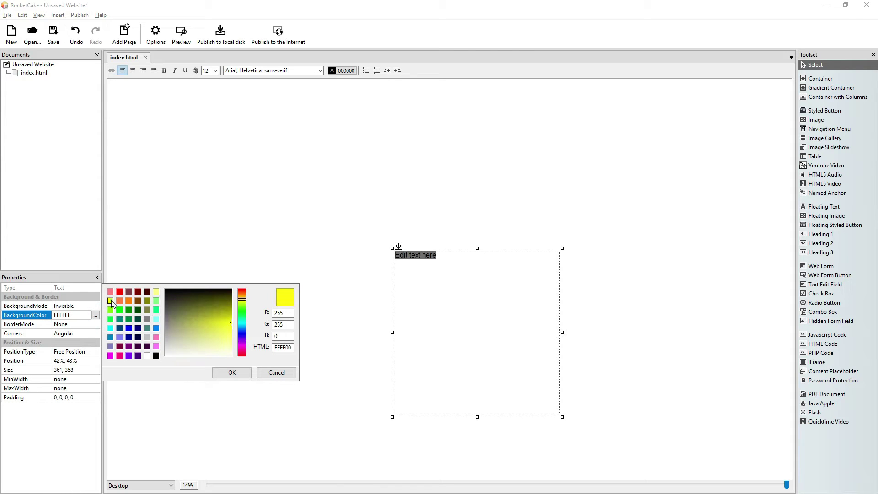
pyautogui.click(224, 371)
# Step: Label the box with a bold size-20 '1', move it up-right, and start a second text box
pyautogui.click(458, 267)
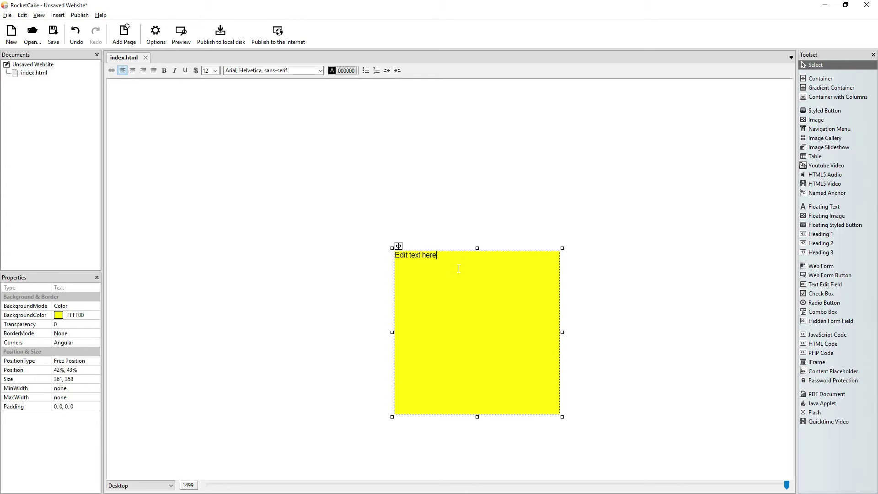
pyautogui.hotkey('ctrl', 'a')
pyautogui.write('1')
pyautogui.click(215, 70)
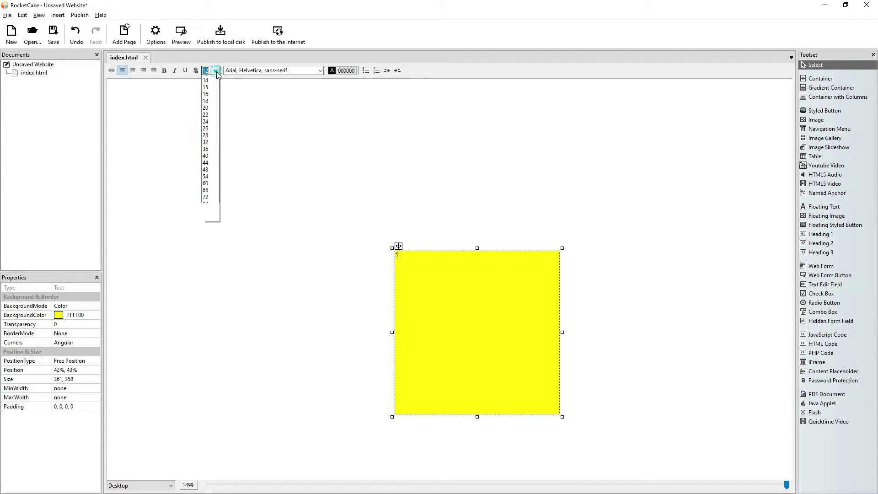
pyautogui.click(212, 155)
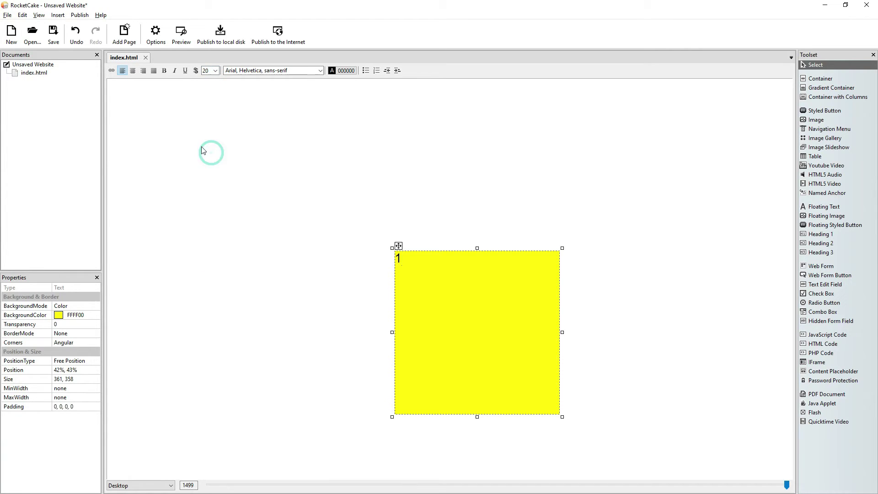
pyautogui.click(164, 70)
pyautogui.moveTo(398, 246); pyautogui.dragTo(439, 186)
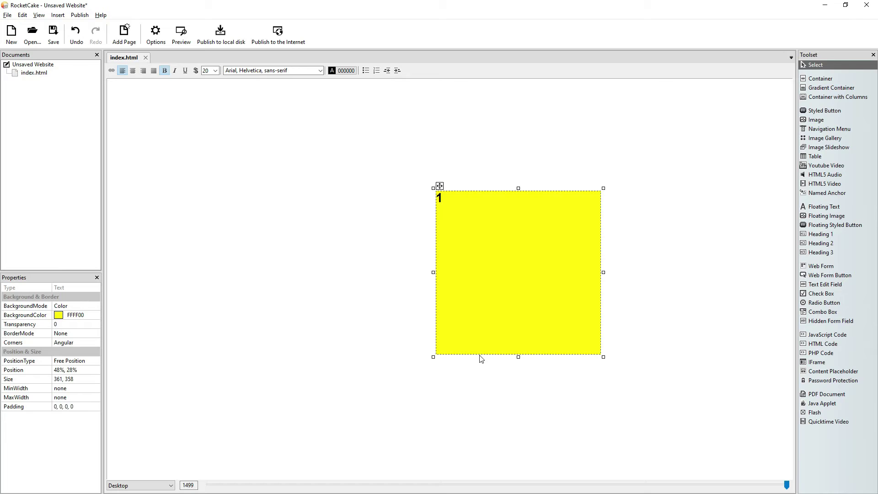
pyautogui.click(846, 208)
# Step: Place a second text box, size it 293 by 293, and label it with a bold size-20 '2'
pyautogui.click(237, 266)
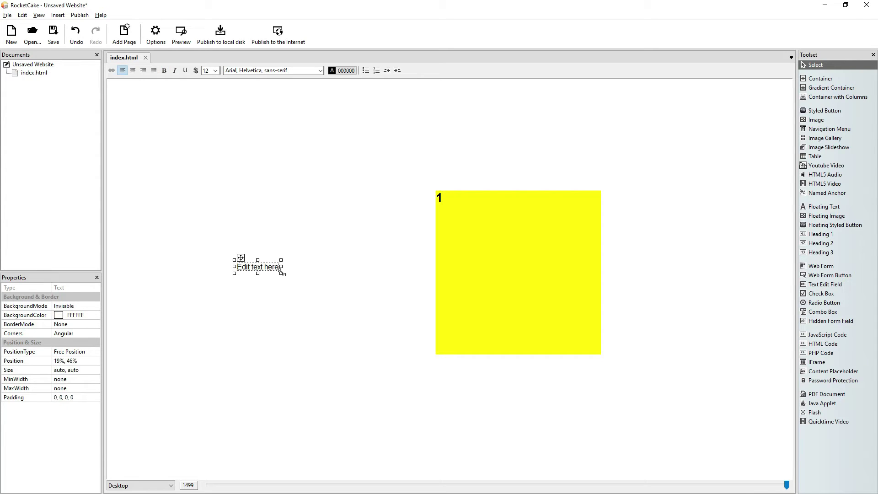
pyautogui.moveTo(282, 272); pyautogui.dragTo(373, 398)
pyautogui.click(281, 270)
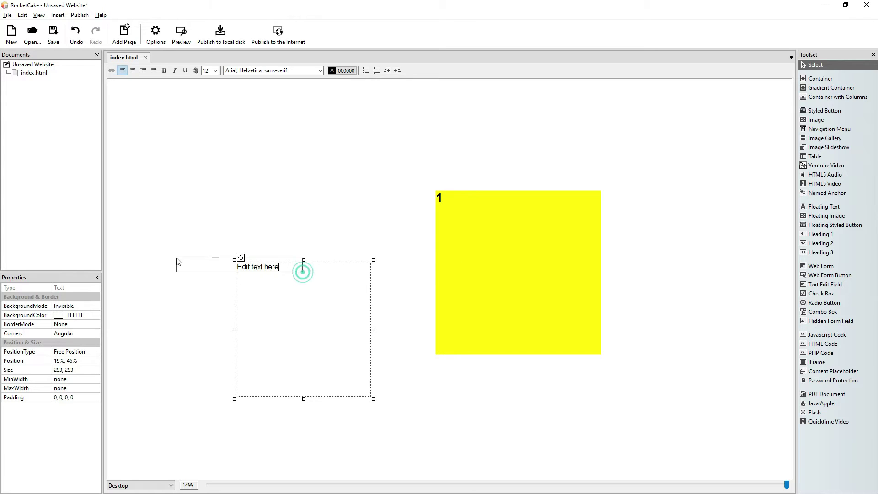
pyautogui.click(304, 288)
pyautogui.hotkey('ctrl', 'a')
pyautogui.write('2')
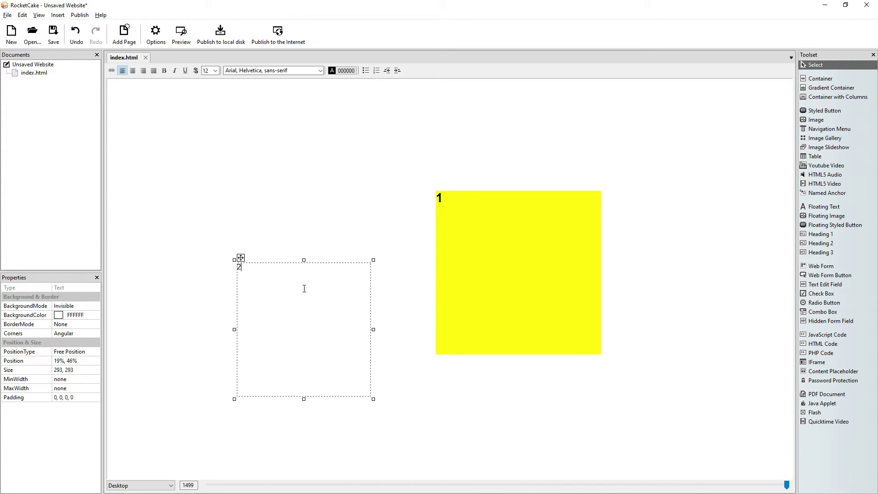
pyautogui.click(215, 71)
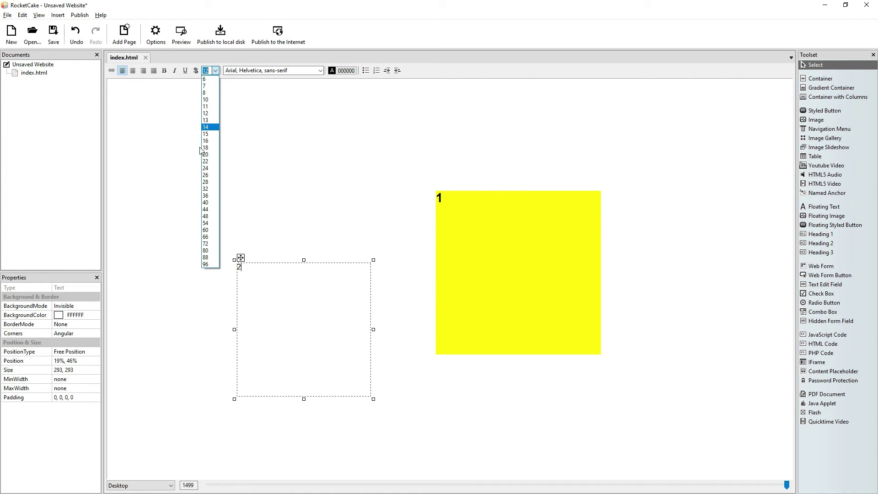
pyautogui.click(206, 154)
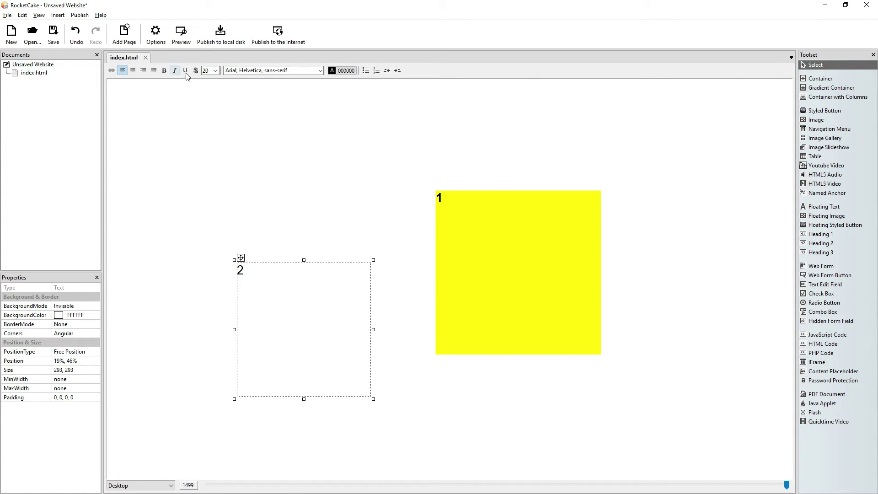
pyautogui.click(164, 70)
# Step: Give box 2 a blue 0080FF background, drag it over the yellow box, and nudge the yellow box up
pyautogui.click(98, 314)
pyautogui.click(98, 314)
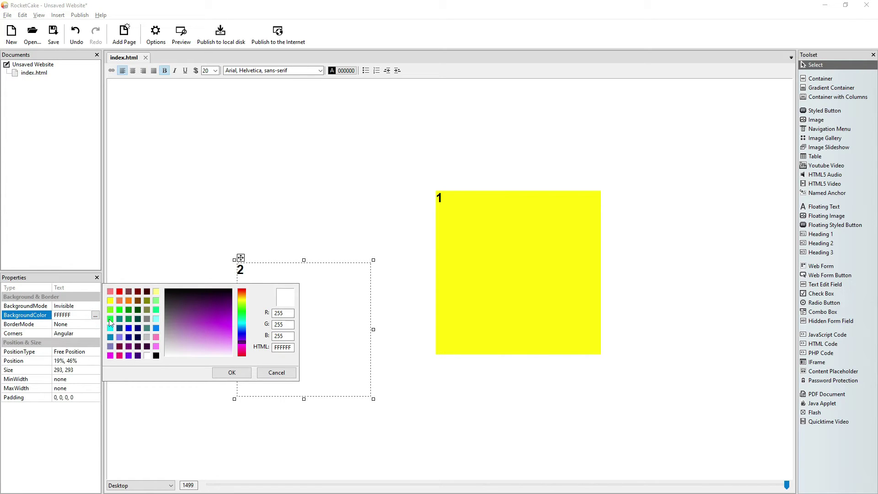
pyautogui.click(156, 329)
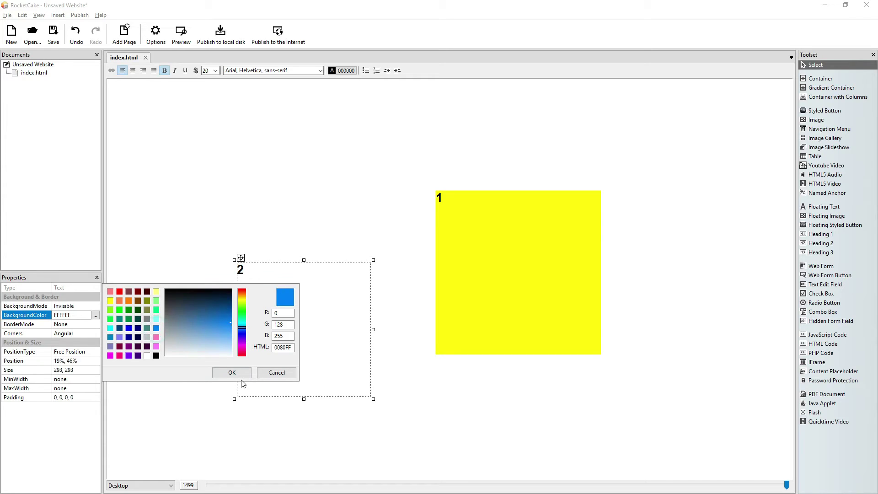
pyautogui.click(231, 372)
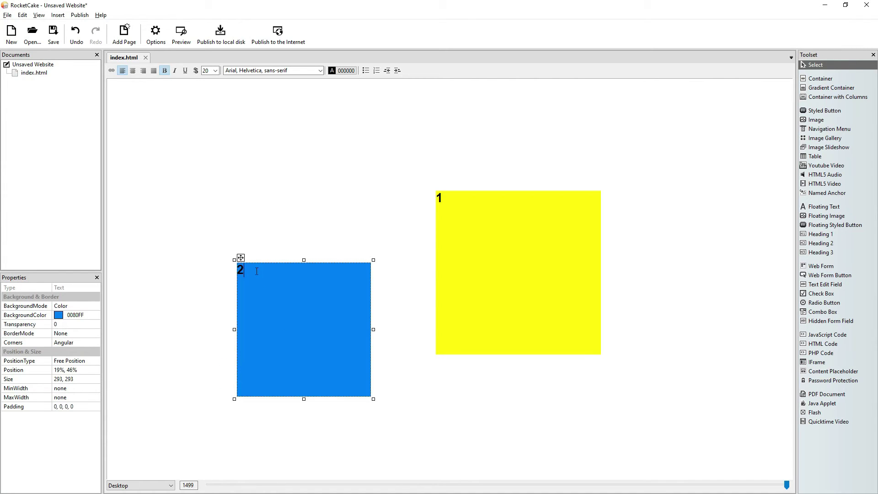
pyautogui.moveTo(242, 257); pyautogui.dragTo(379, 261)
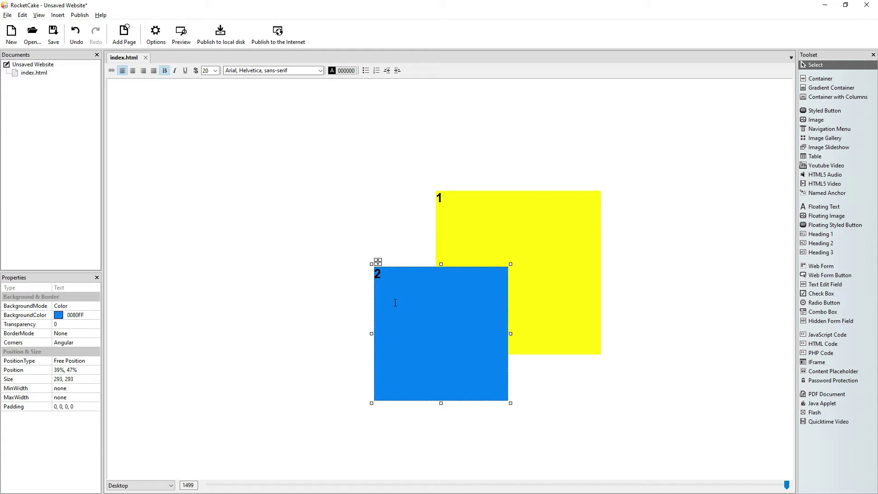
pyautogui.click(468, 199)
pyautogui.moveTo(439, 188); pyautogui.dragTo(475, 169)
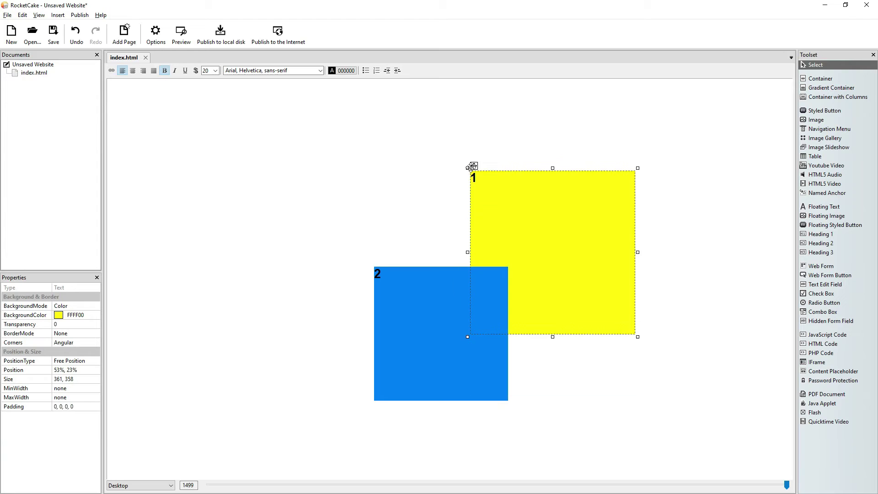
pyautogui.click(422, 292)
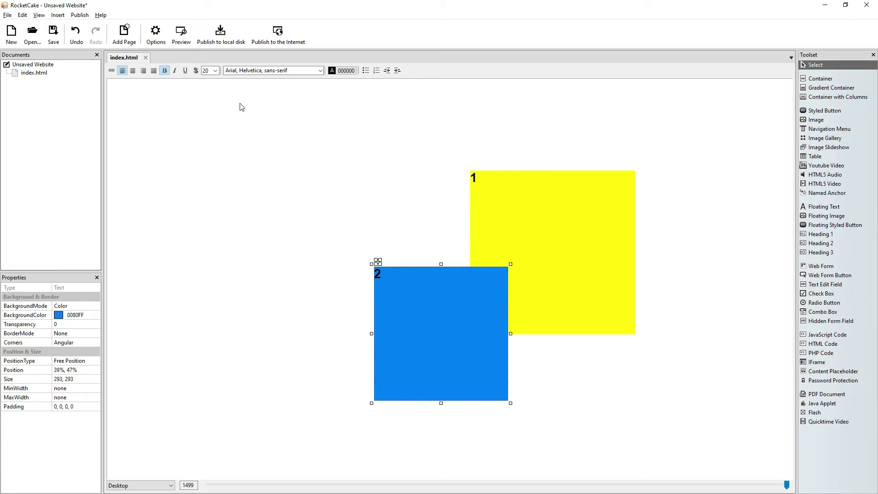
# Step: Preview the page, drag the yellow box down-left to overlap the blue box more, and preview again
pyautogui.click(181, 33)
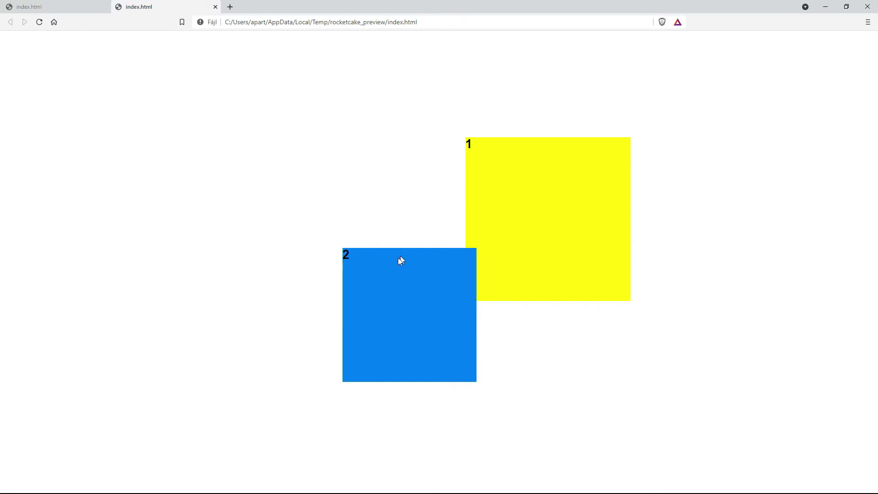
pyautogui.click(825, 6)
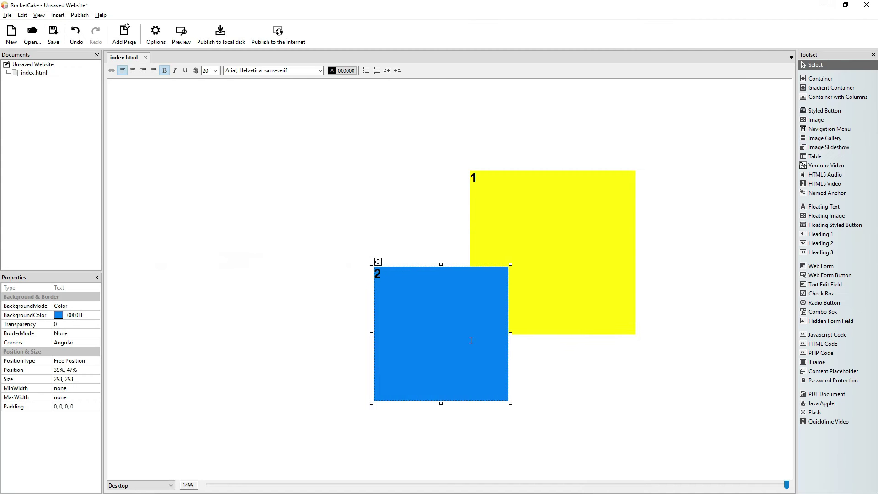
pyautogui.click(553, 246)
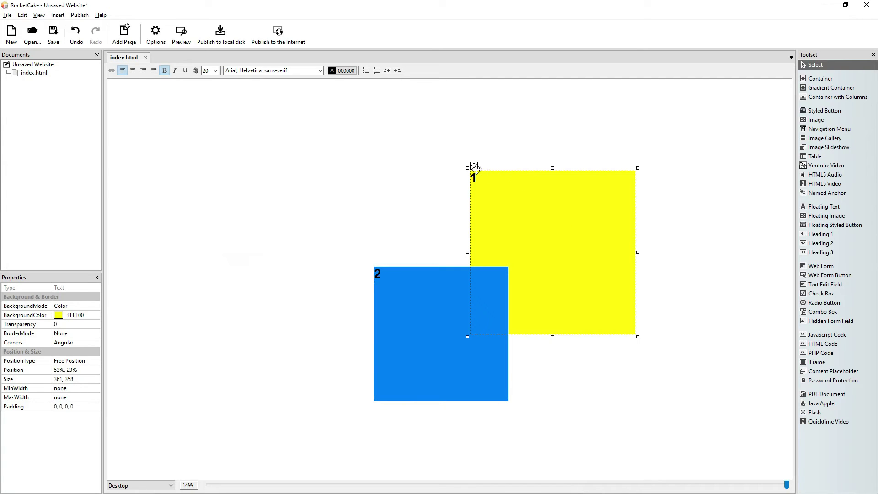
pyautogui.moveTo(475, 166); pyautogui.dragTo(409, 213)
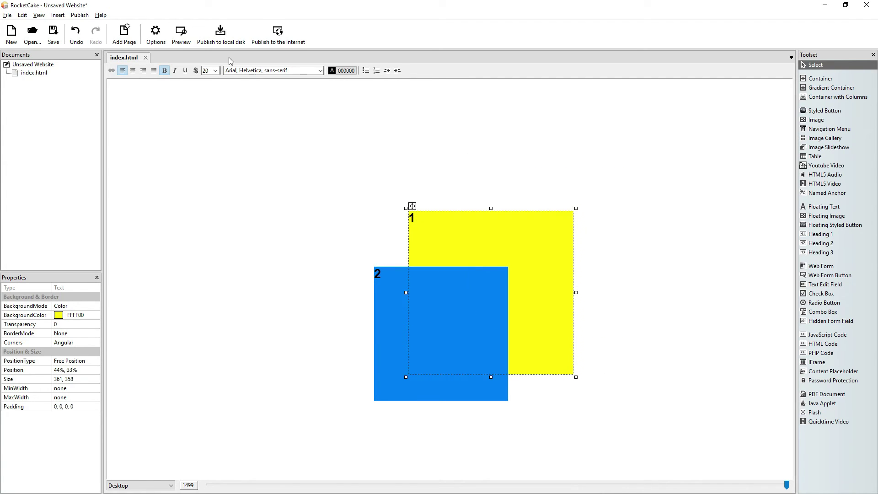
pyautogui.click(182, 34)
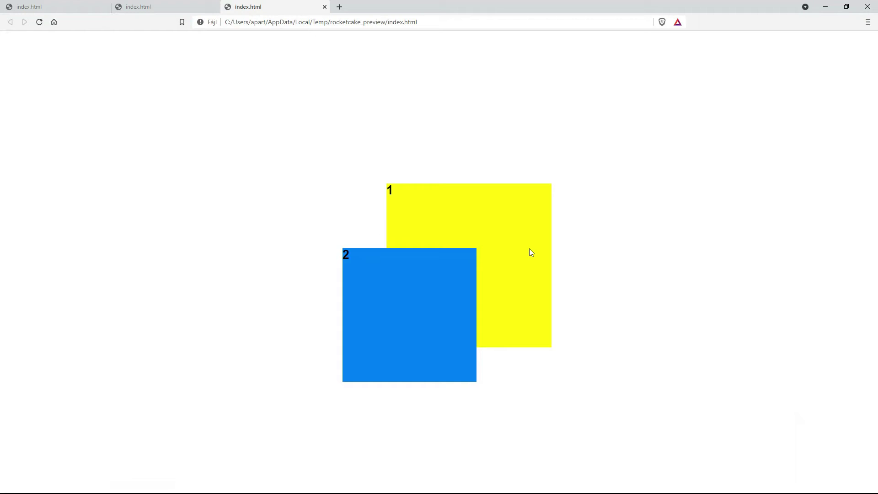
pyautogui.hotkey('alt', 'Tab')
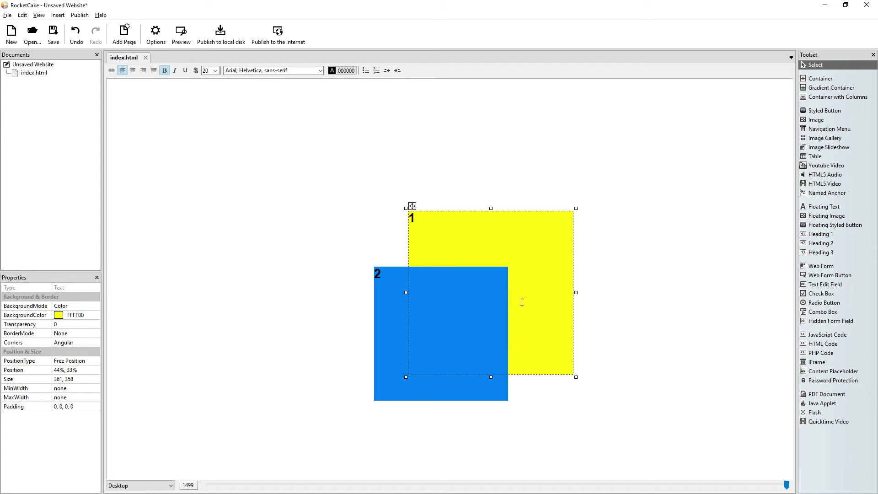
pyautogui.click(503, 249)
# Step: Add the additional CSS style 'z-index: 5' to the yellow box through its HTML Code dialog
pyautogui.rightClick(486, 239)
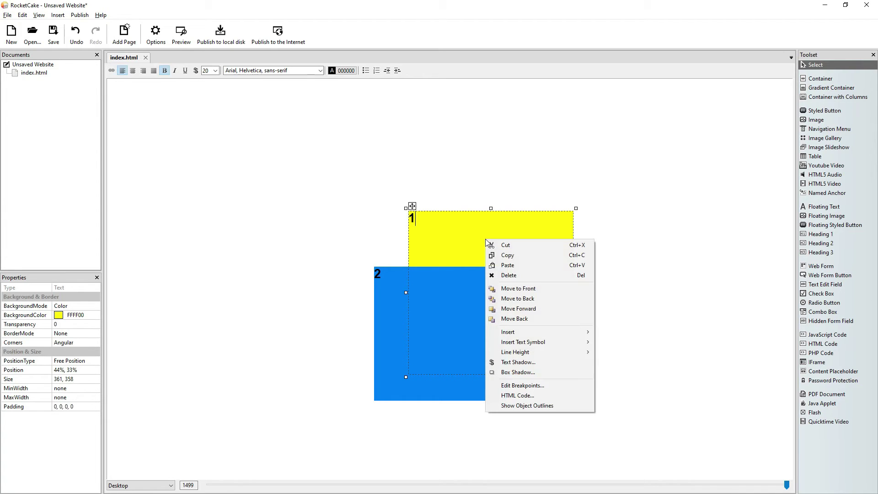
pyautogui.click(539, 395)
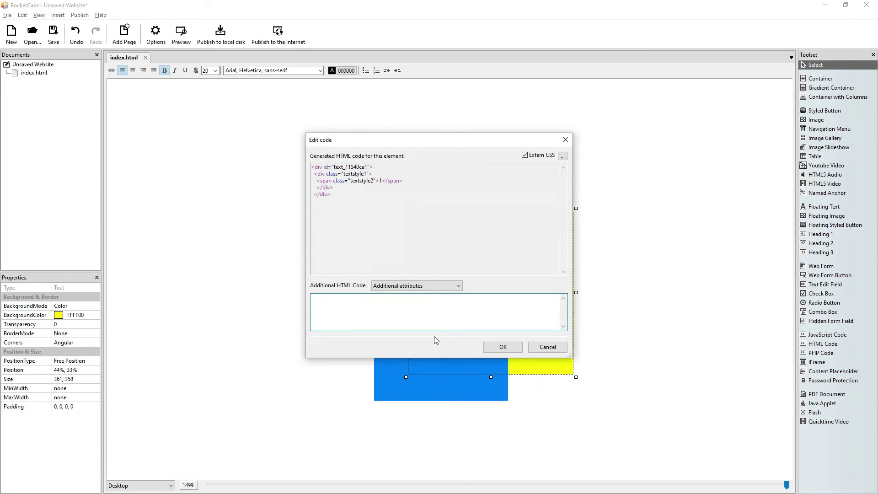
pyautogui.click(422, 286)
pyautogui.click(422, 306)
pyautogui.click(422, 306)
pyautogui.write('z-index: 5;')
pyautogui.click(512, 350)
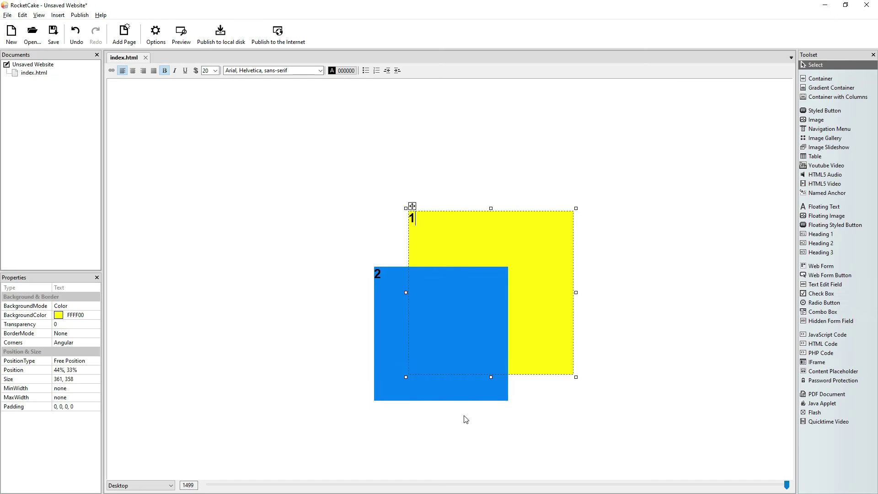
# Step: Add the additional CSS style 'z-index: 10' to the blue box through its HTML Code dialog
pyautogui.click(391, 303)
pyautogui.rightClick(391, 308)
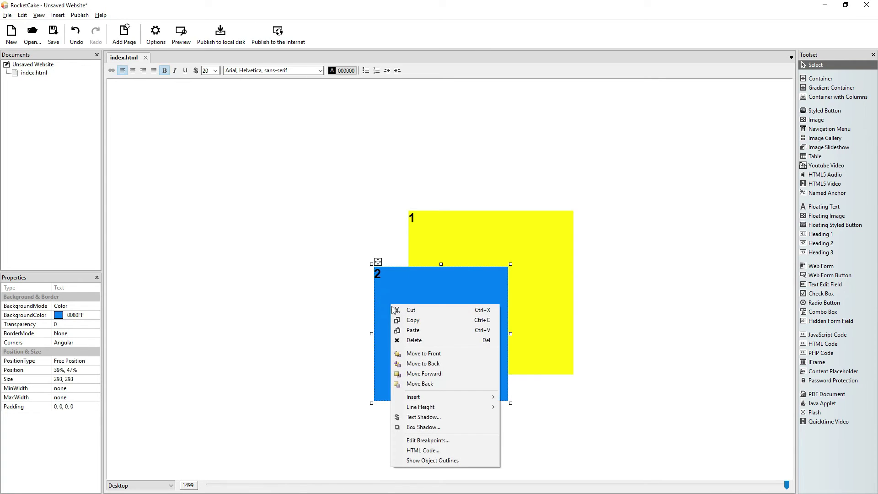
pyautogui.click(446, 446)
pyautogui.click(418, 286)
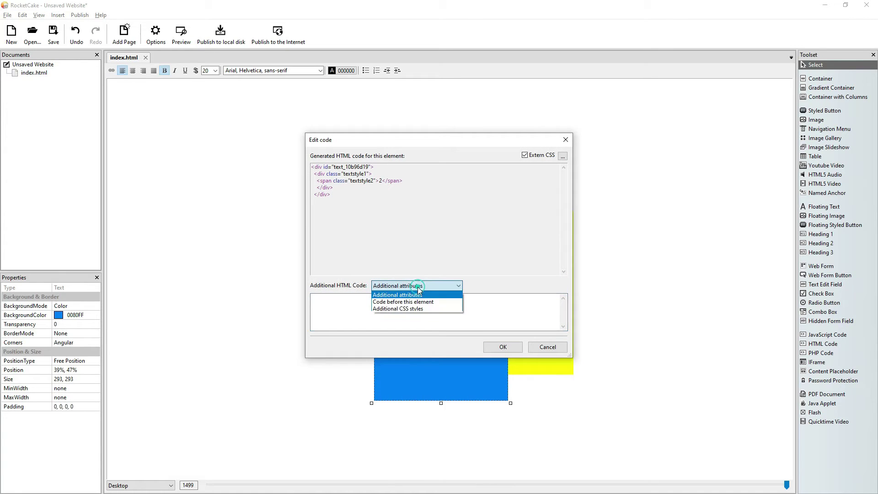
pyautogui.click(416, 309)
pyautogui.click(397, 311)
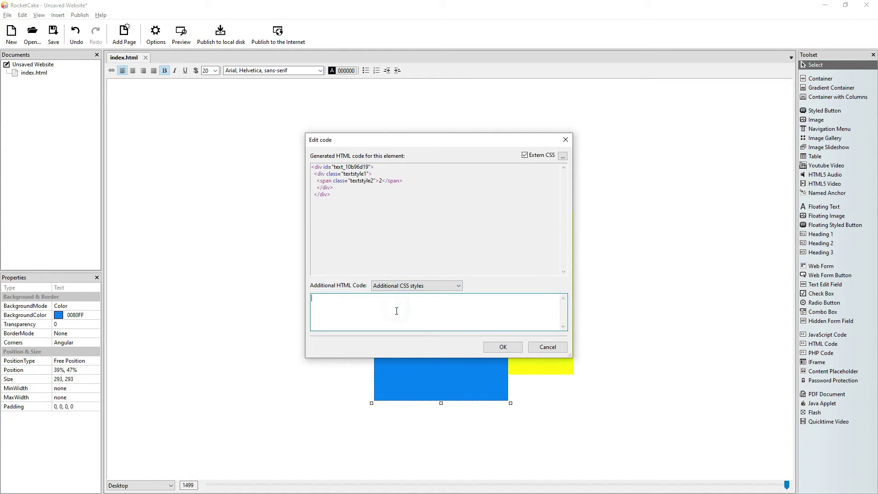
pyautogui.write('z-index: 10;')
pyautogui.click(503, 346)
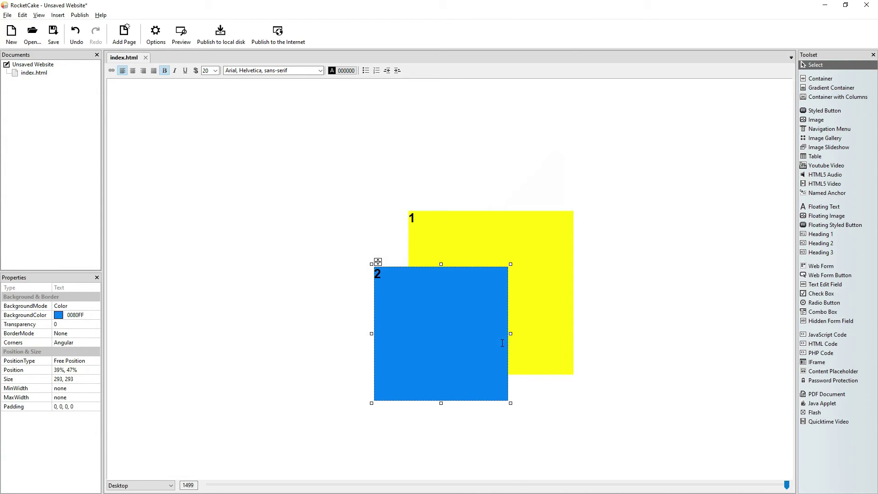
# Step: Preview the page, then change the blue box's z-index to -10
pyautogui.click(182, 41)
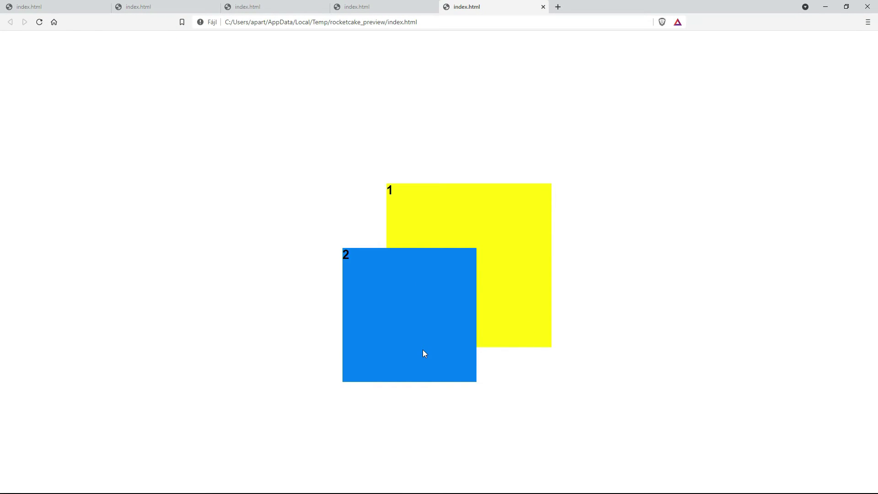
pyautogui.hotkey('alt', 'Tab')
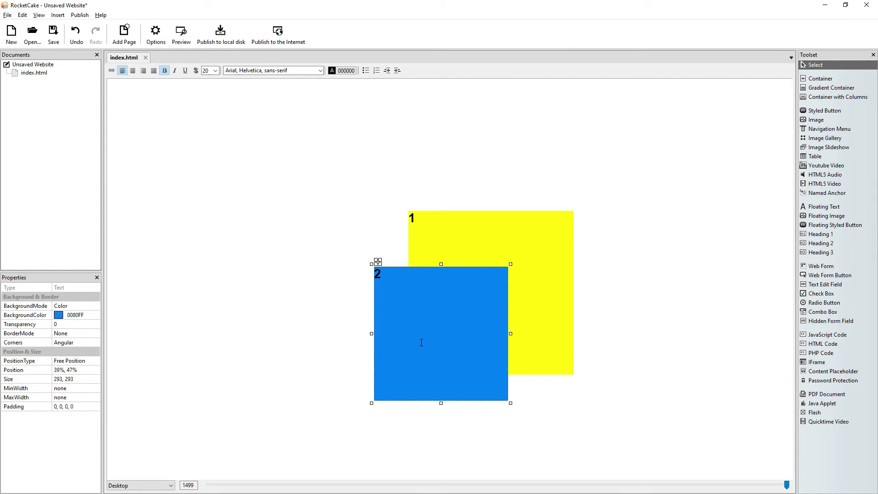
pyautogui.rightClick(423, 322)
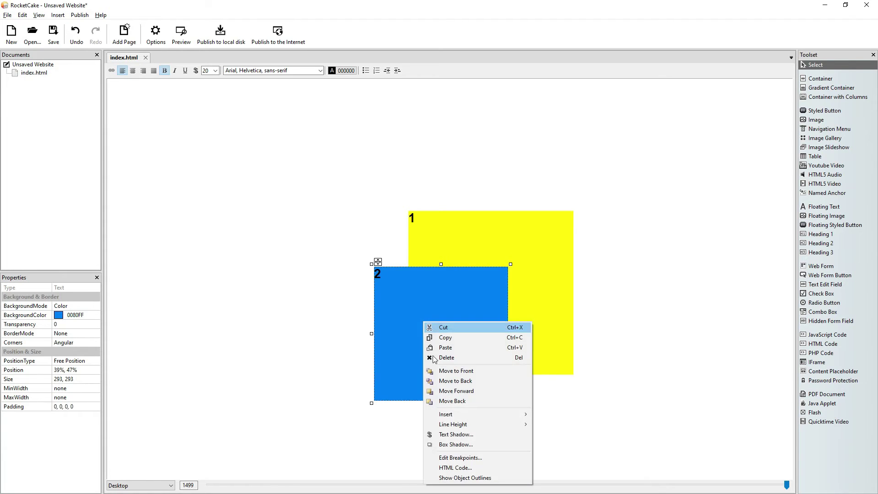
pyautogui.click(456, 469)
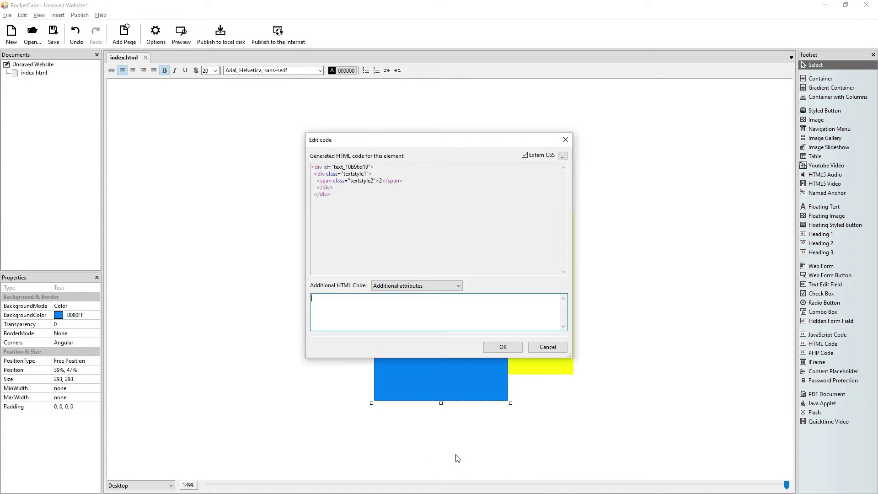
pyautogui.click(410, 286)
pyautogui.click(411, 307)
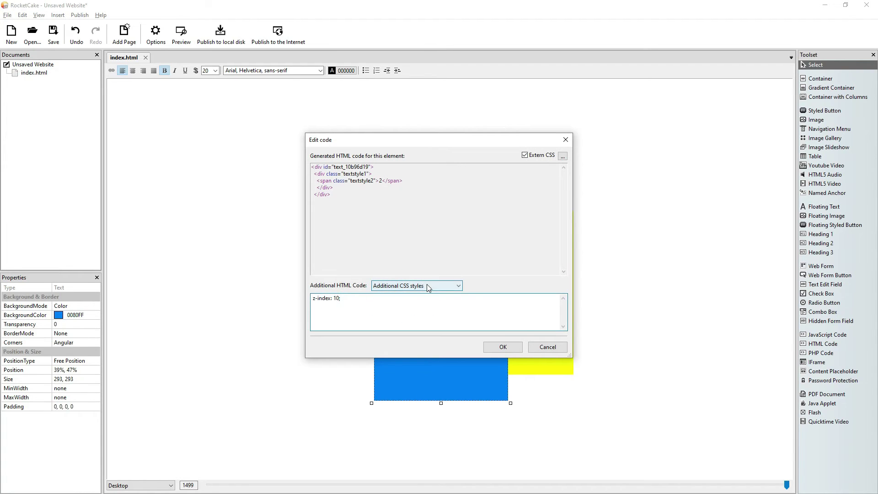
pyautogui.write('-')
pyautogui.click(514, 346)
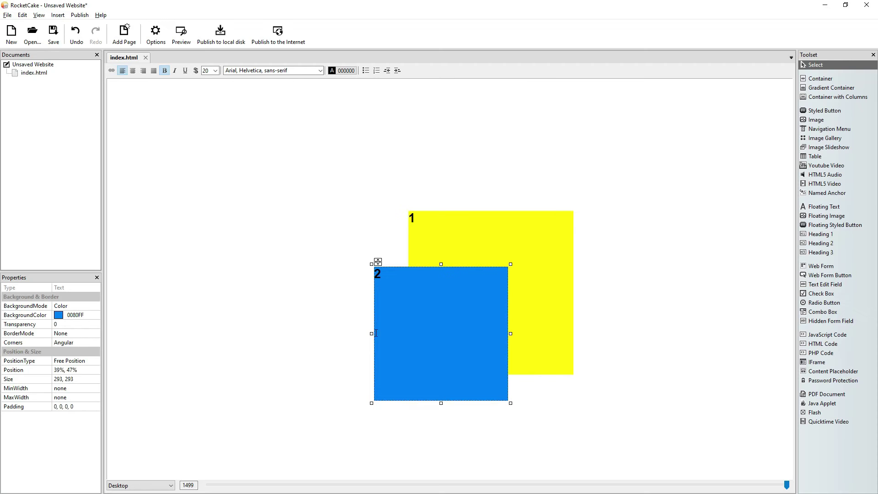
pyautogui.click(462, 243)
# Step: Change the yellow box's z-index to -5 and preview the page to check the stacking
pyautogui.rightClick(461, 243)
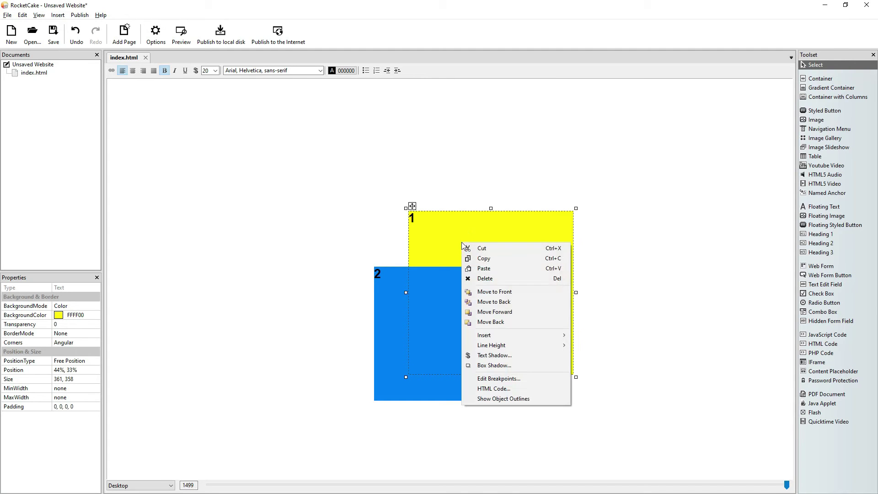
pyautogui.click(492, 389)
pyautogui.click(422, 286)
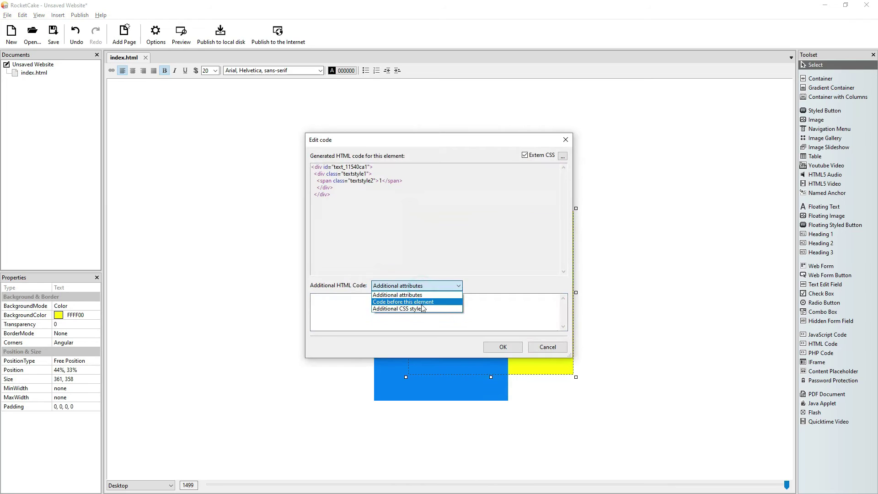
pyautogui.click(421, 309)
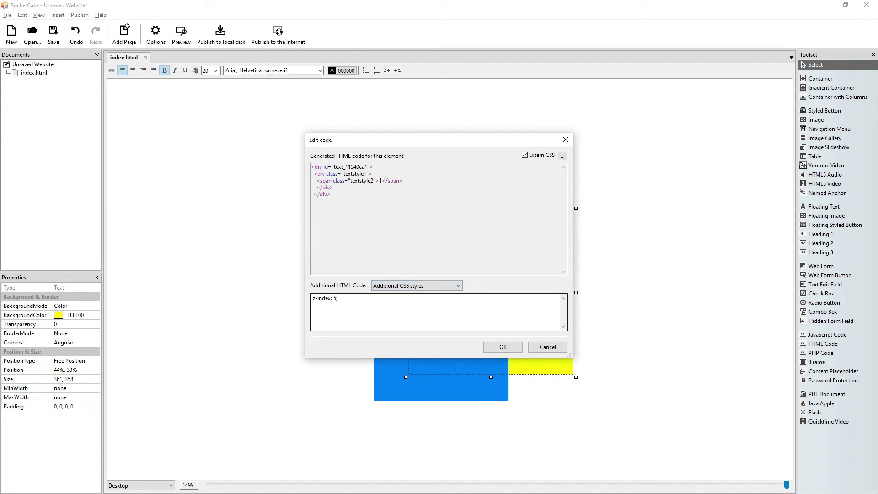
pyautogui.doubleClick(335, 298)
pyautogui.write('5')
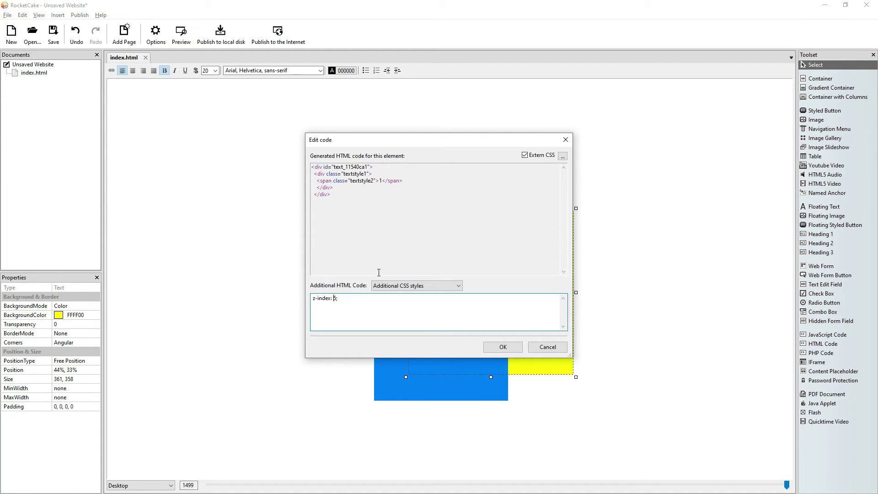
pyautogui.press('Left')
pyautogui.write('-50')
pyautogui.click(497, 347)
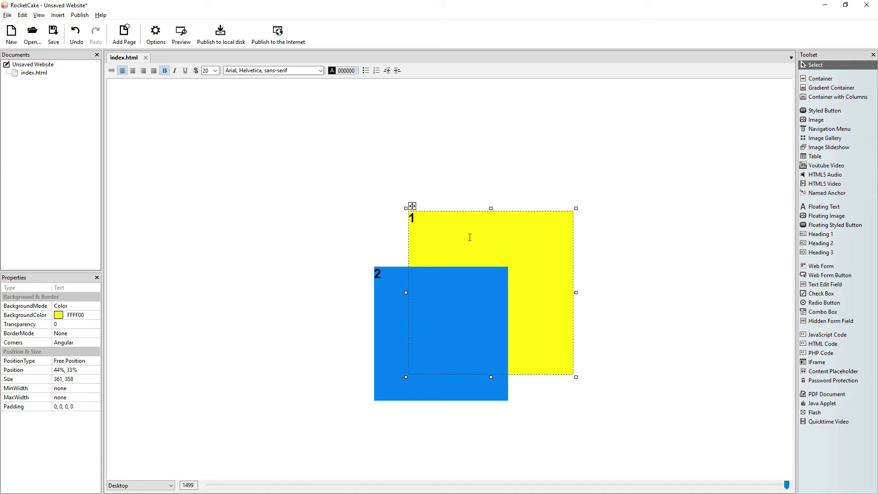
pyautogui.click(182, 34)
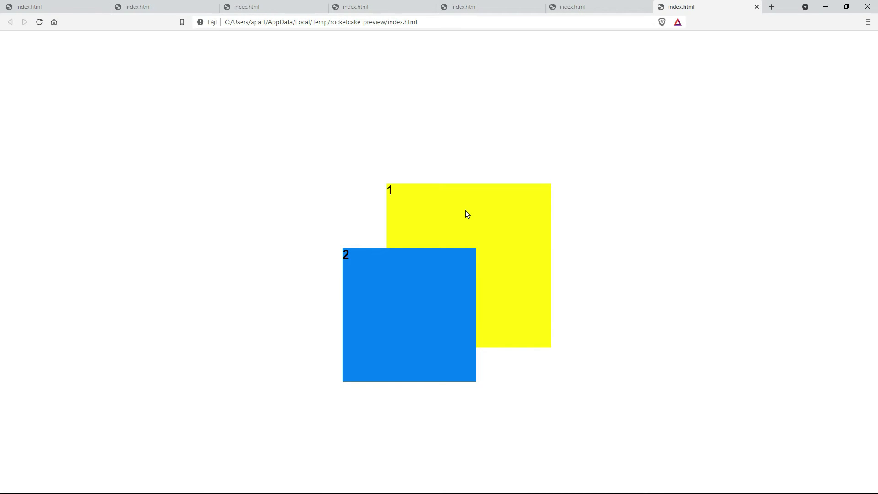
pyautogui.hotkey('alt', 'Tab')
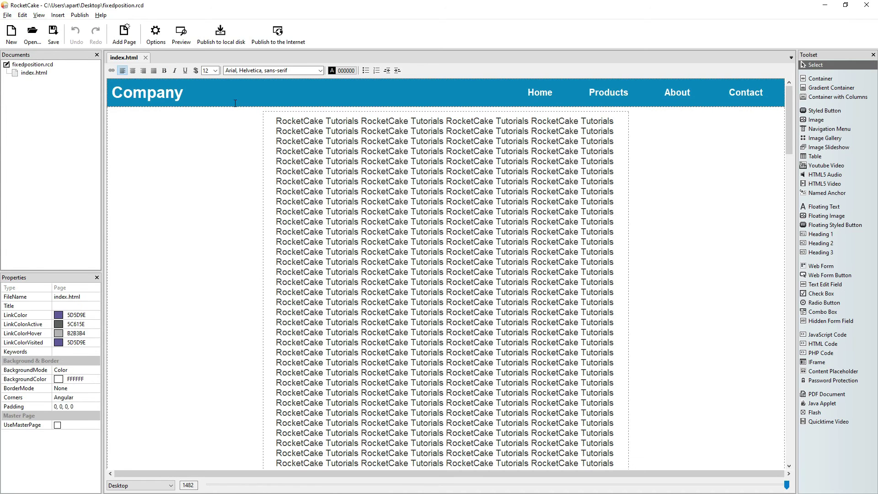
# Step: Add 'position: fixed; z-index: 100;' as additional CSS on the Company header, then preview it
pyautogui.rightClick(241, 97)
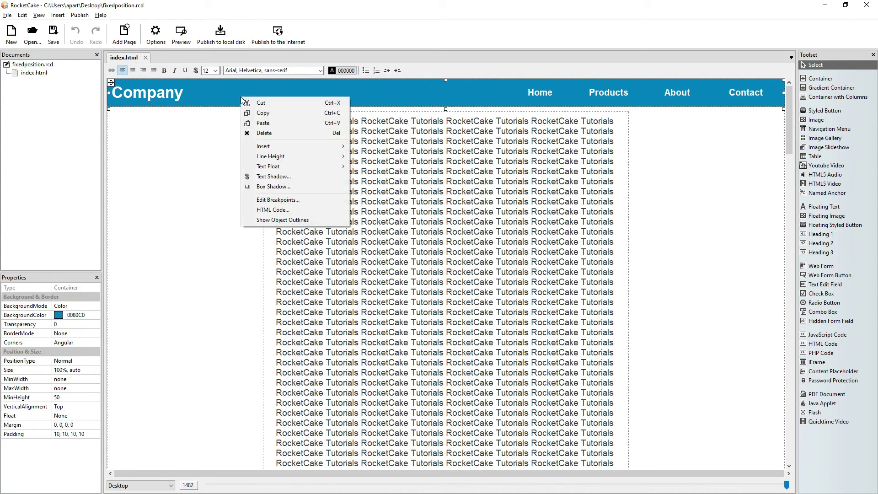
pyautogui.click(273, 210)
pyautogui.click(439, 286)
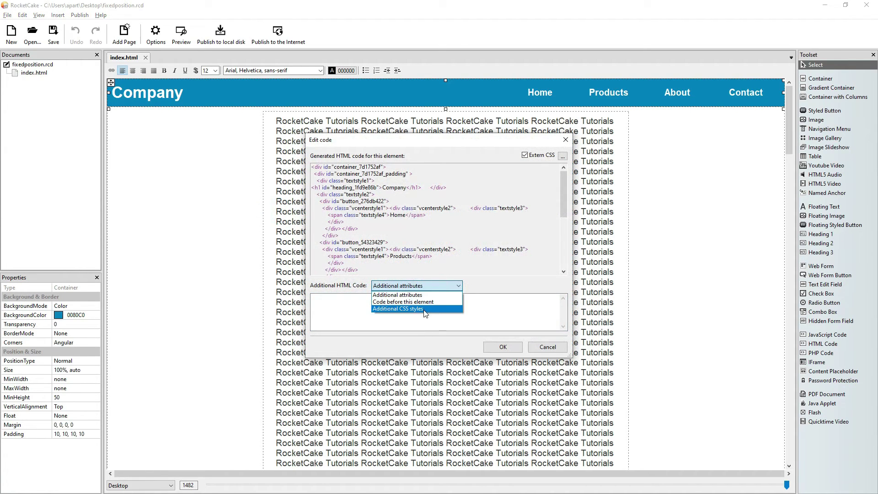
pyautogui.click(398, 301)
pyautogui.click(424, 307)
pyautogui.write('position: fixed; z-index: 100;')
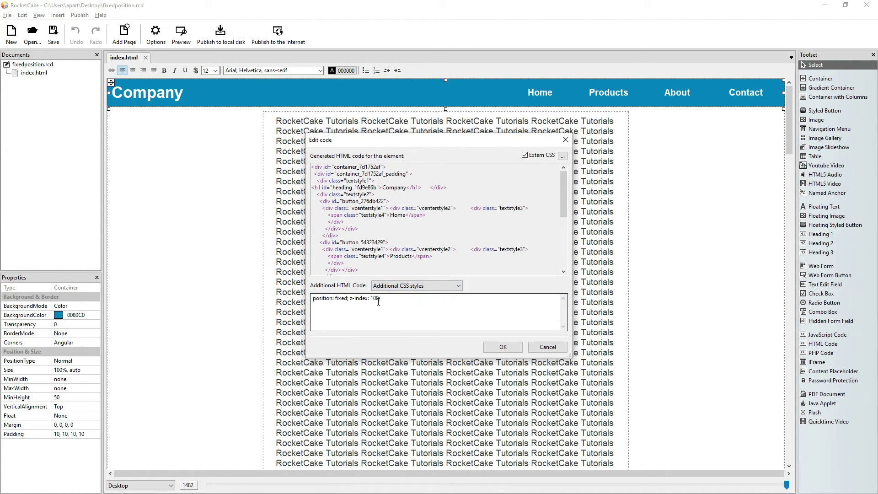
pyautogui.click(502, 348)
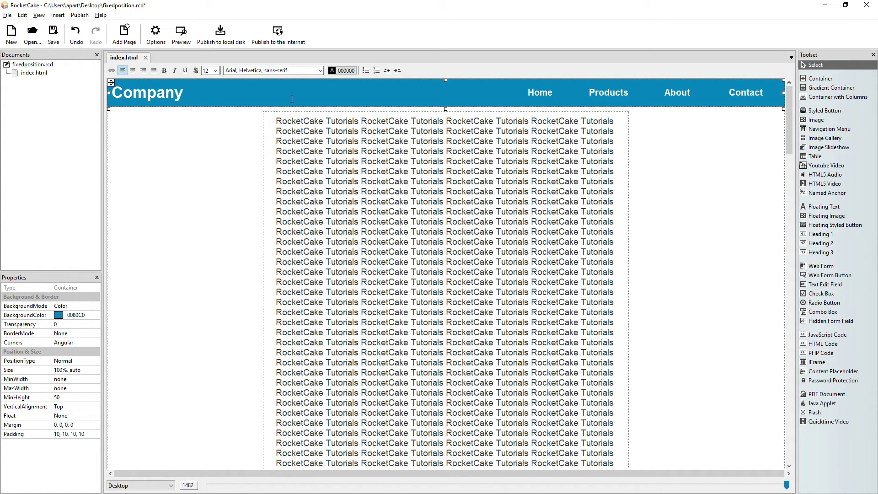
pyautogui.click(181, 43)
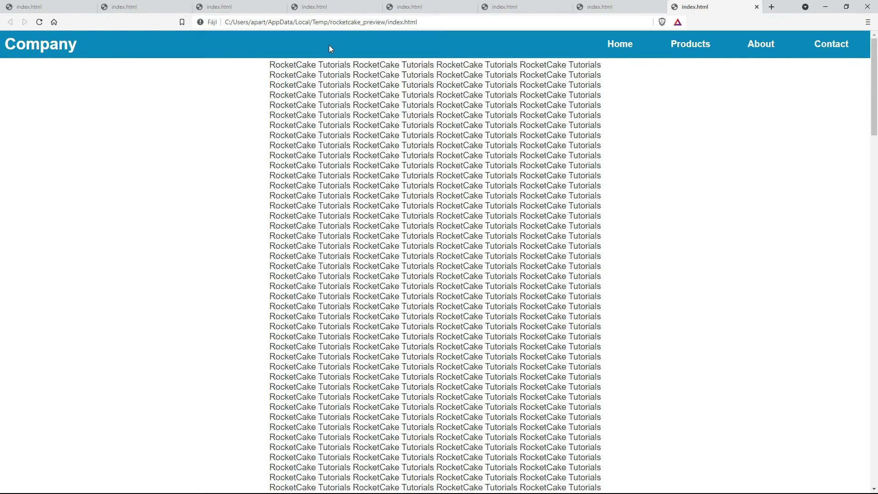
pyautogui.hotkey('alt', 'Tab')
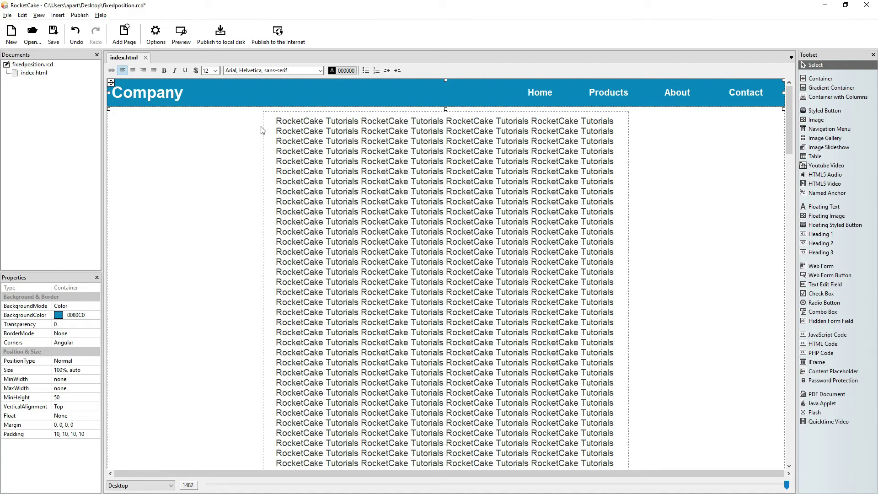
# Step: Set the empty container below the header to push the text down and preview the result
pyautogui.click(216, 123)
pyautogui.click(195, 123)
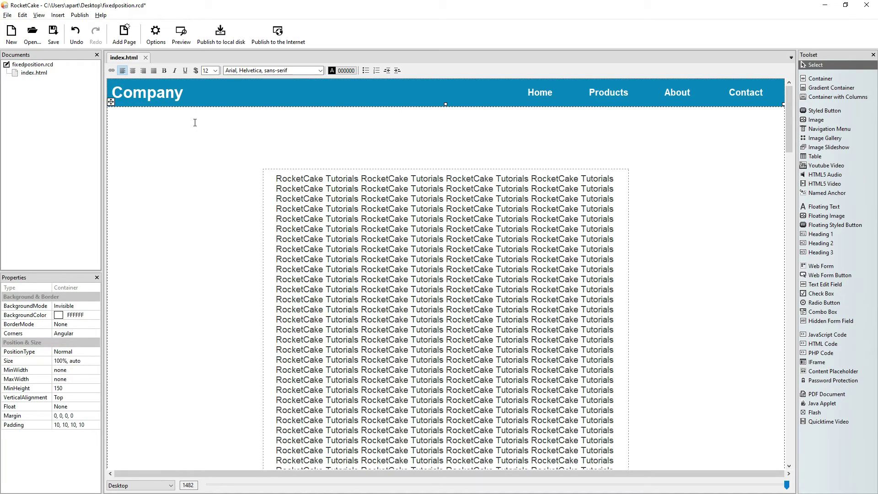
pyautogui.click(180, 31)
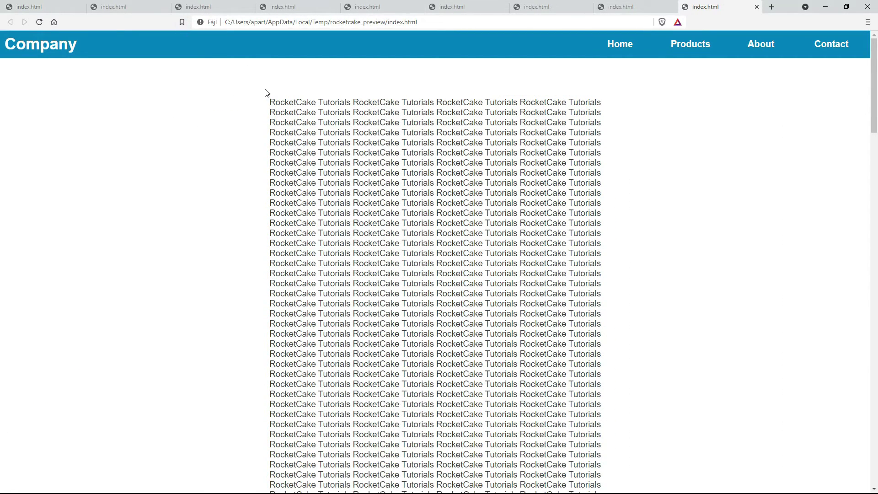
pyautogui.hotkey('alt', 'Tab')
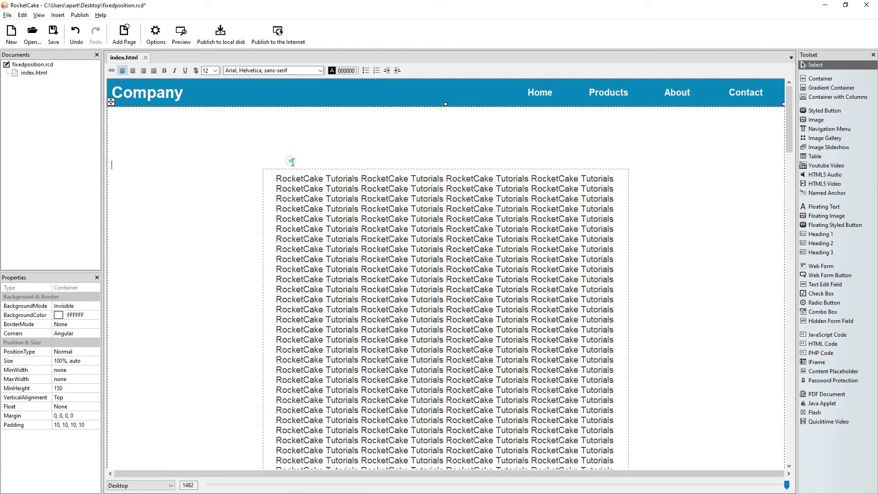
pyautogui.click(307, 95)
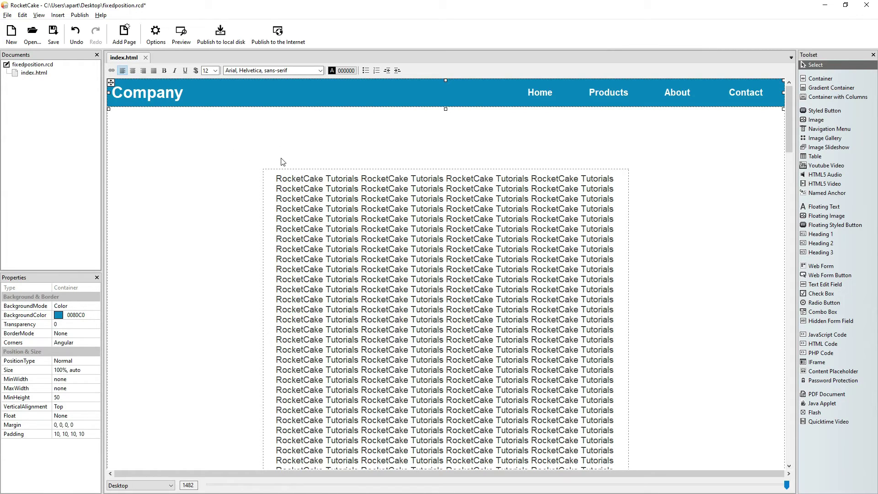
pyautogui.click(180, 31)
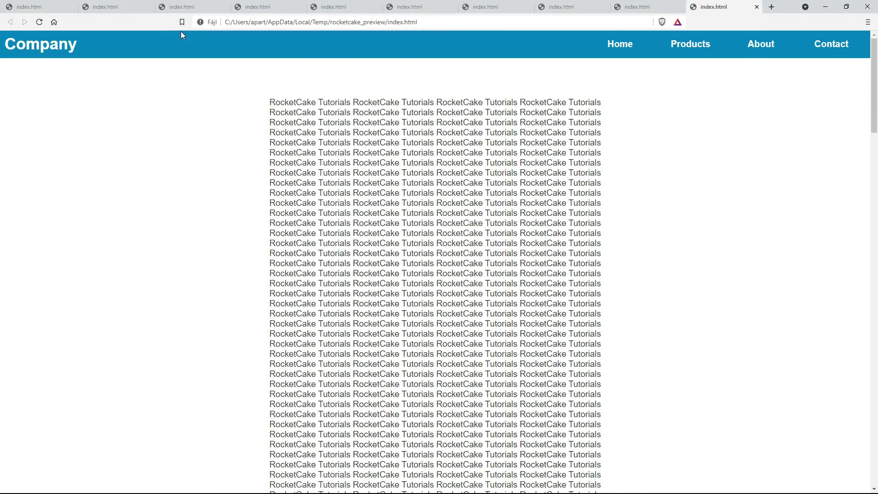
pyautogui.hotkey('alt', 'Tab')
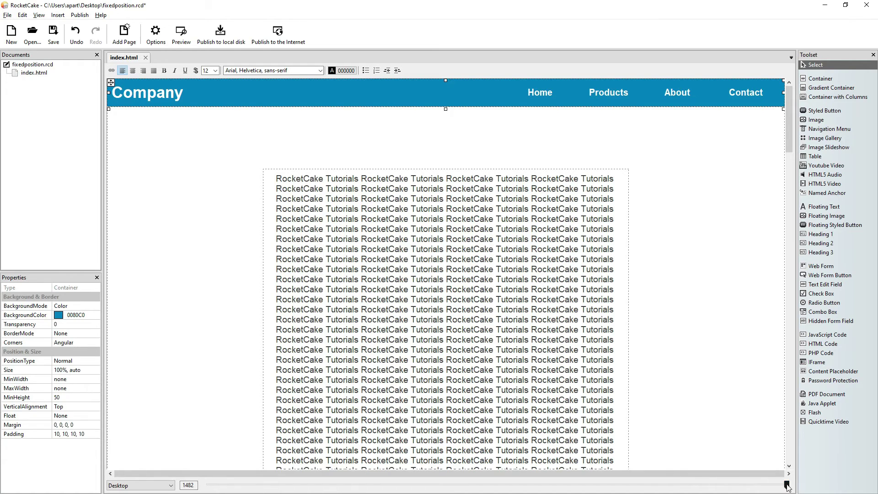
pyautogui.moveTo(787, 487); pyautogui.dragTo(275, 487)
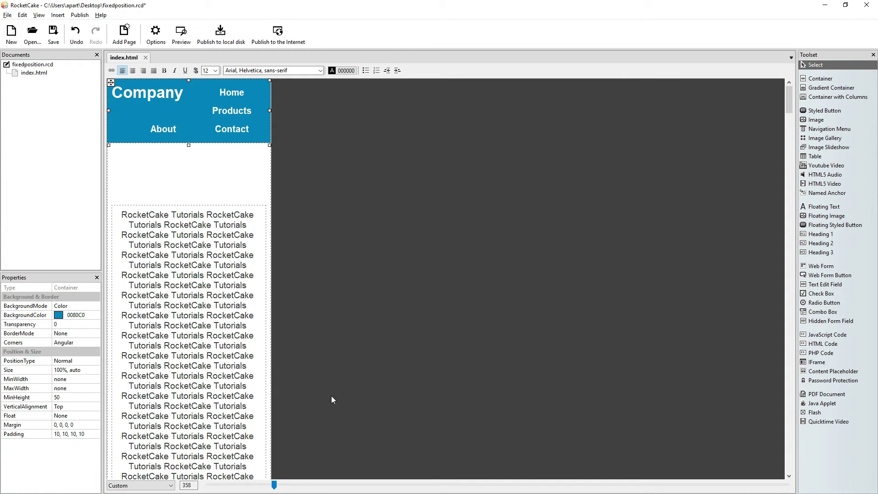
pyautogui.moveTo(274, 484); pyautogui.dragTo(786, 485)
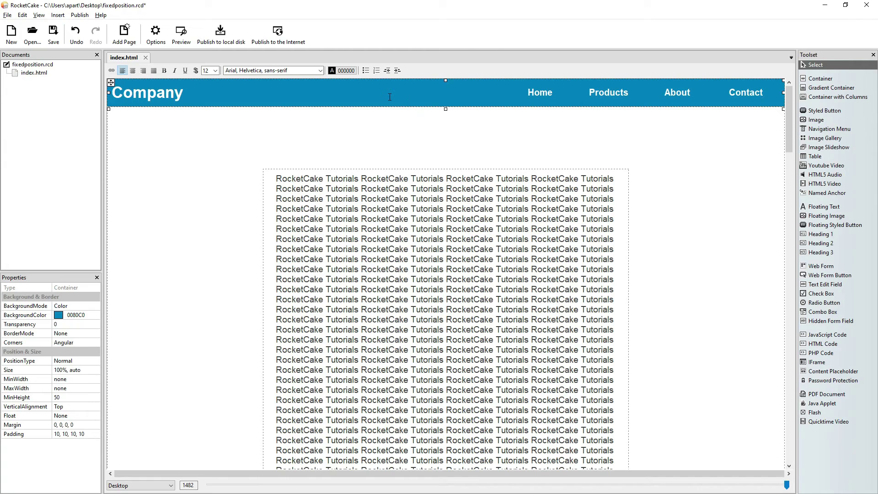
# Step: Copy the blue header bar and paste a duplicate of it beneath the original
pyautogui.hotkey('ctrl', 'z')
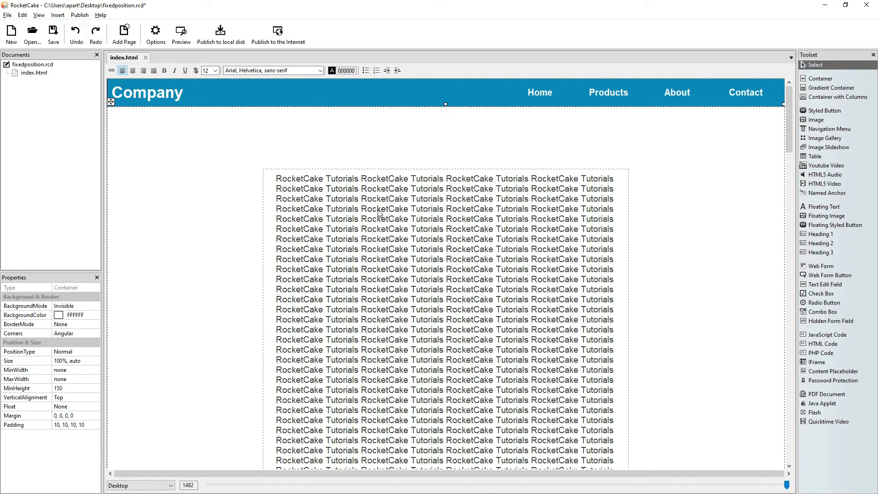
pyautogui.rightClick(364, 95)
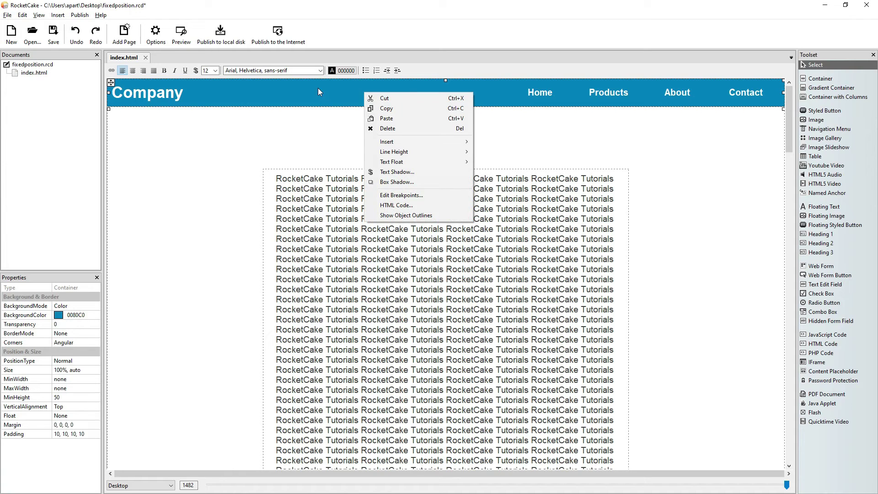
pyautogui.click(388, 110)
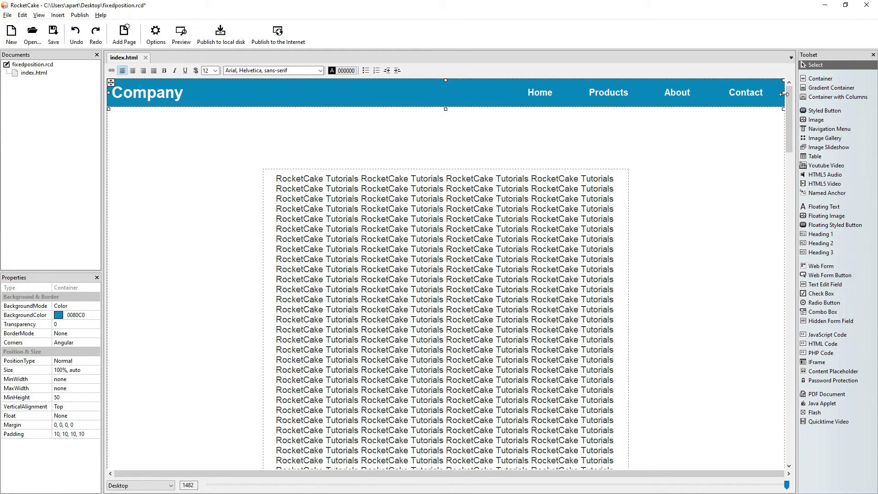
pyautogui.moveTo(784, 97); pyautogui.dragTo(703, 92)
pyautogui.click(734, 90)
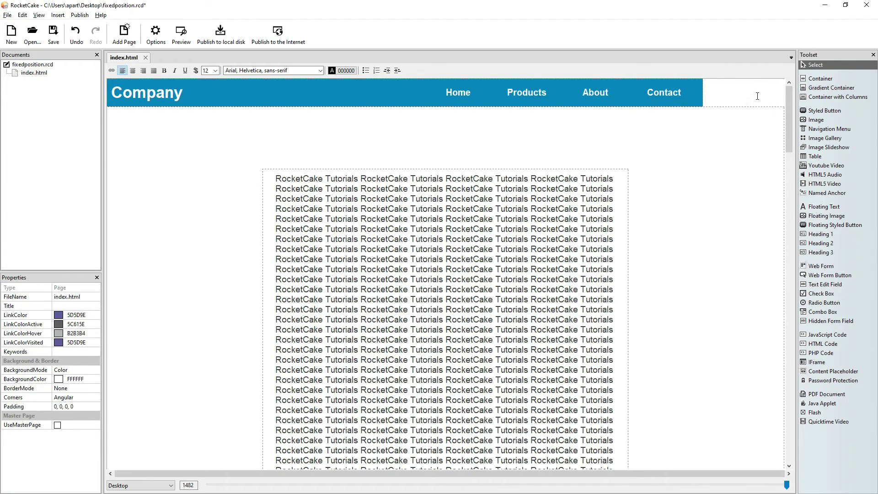
pyautogui.hotkey('ctrl', 'v')
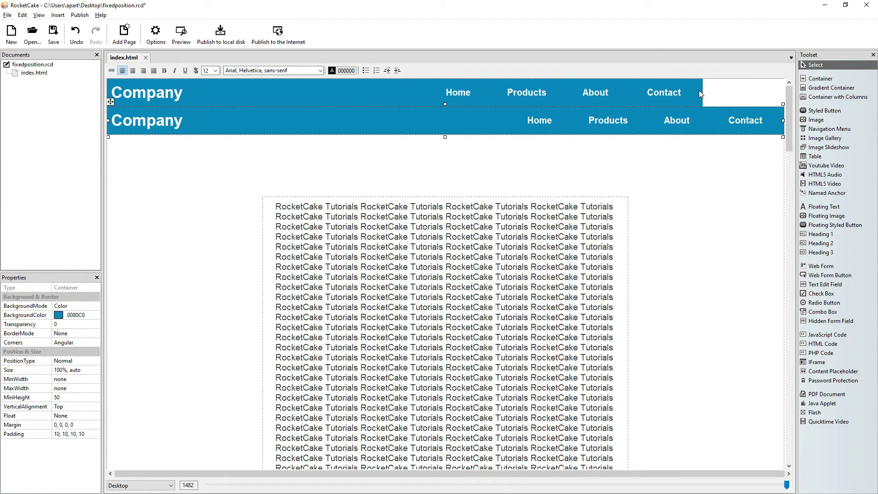
# Step: Set the original top header's width to 100%
pyautogui.click(699, 90)
pyautogui.click(61, 370)
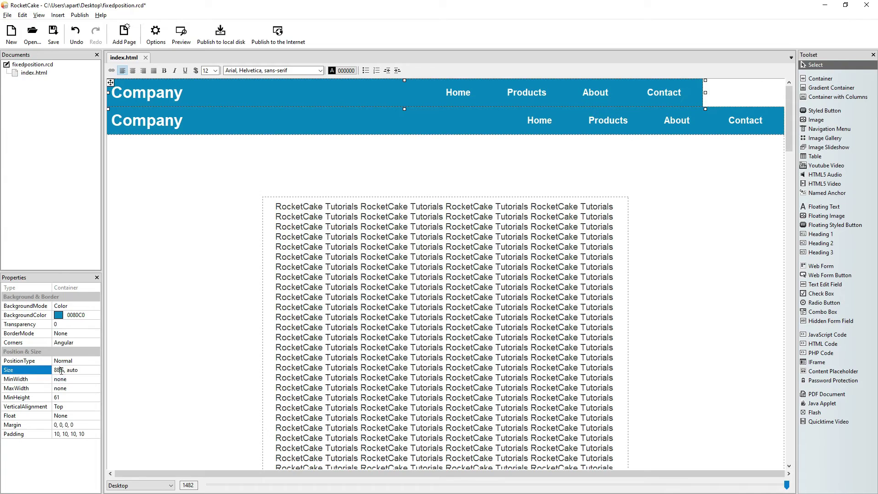
pyautogui.press('BackSpace')
pyautogui.press('BackSpace')
pyautogui.write('100')
pyautogui.press('Return')
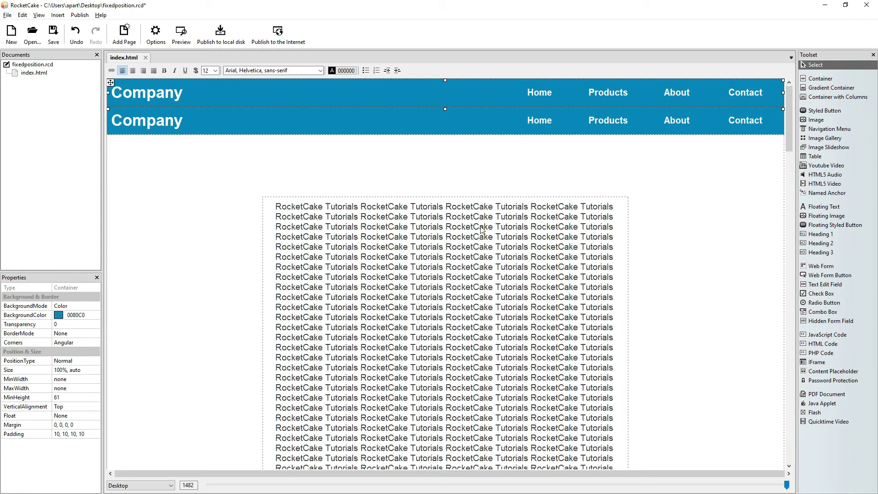
# Step: Give the top header a 640px breakpoint with Visible unticked
pyautogui.rightClick(417, 95)
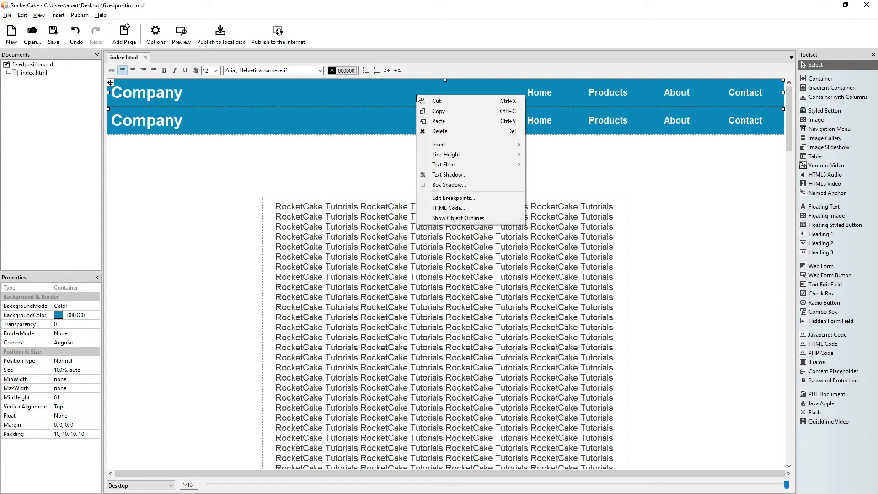
pyautogui.click(472, 202)
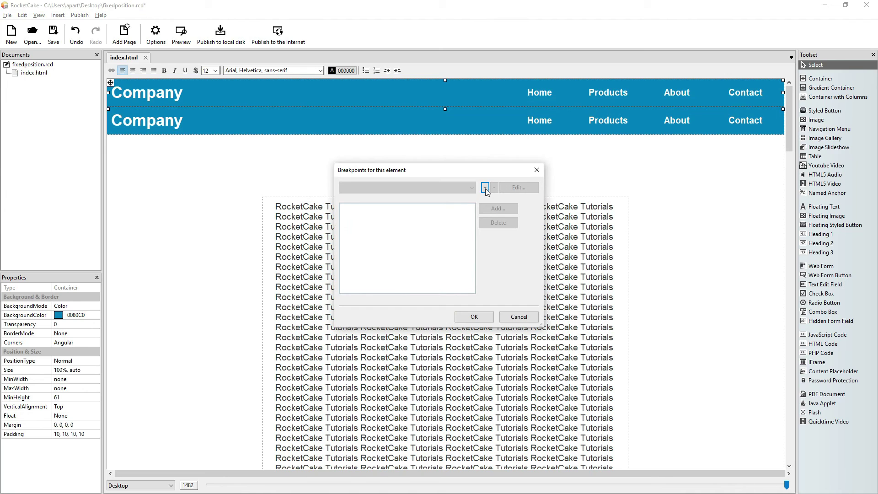
pyautogui.click(485, 189)
pyautogui.click(455, 271)
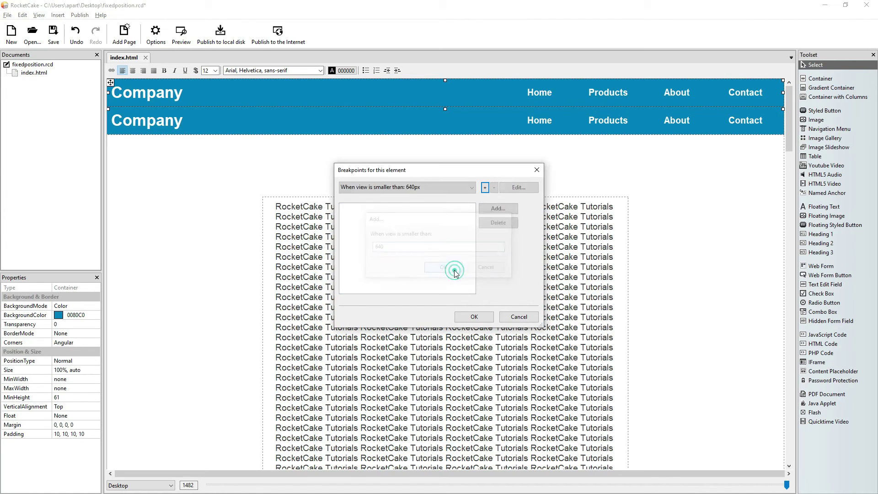
pyautogui.click(495, 208)
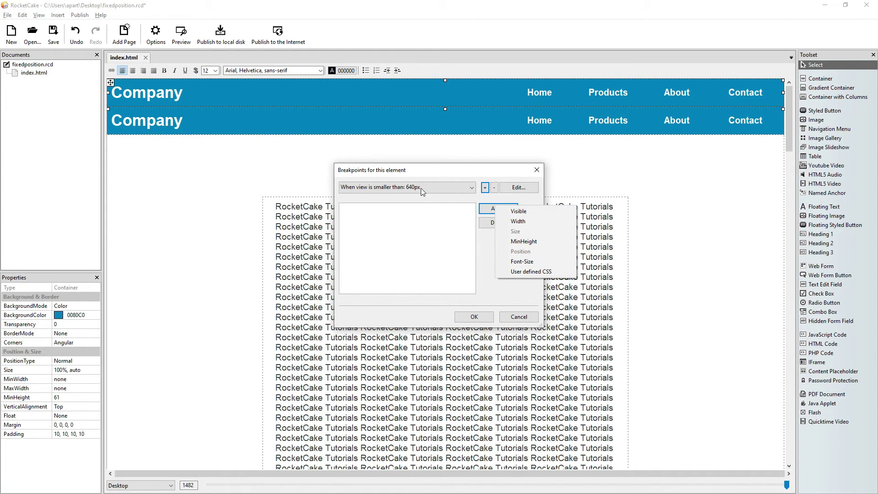
pyautogui.click(528, 212)
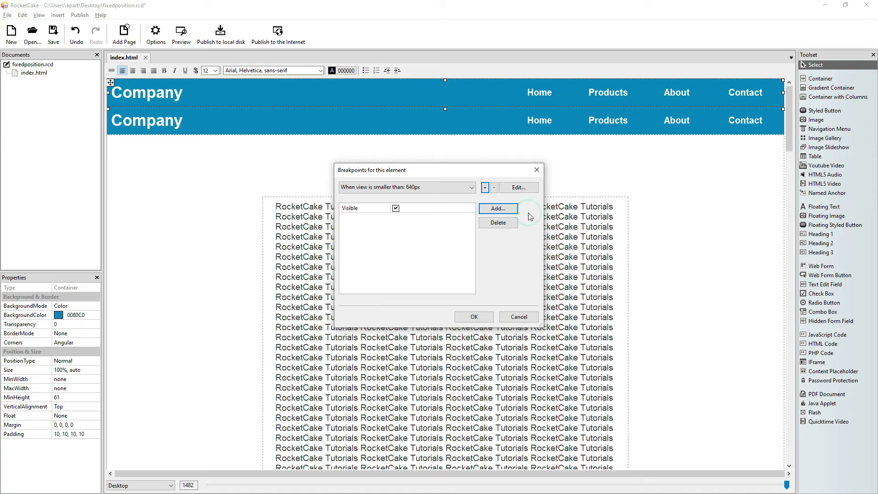
pyautogui.click(396, 208)
pyautogui.click(483, 320)
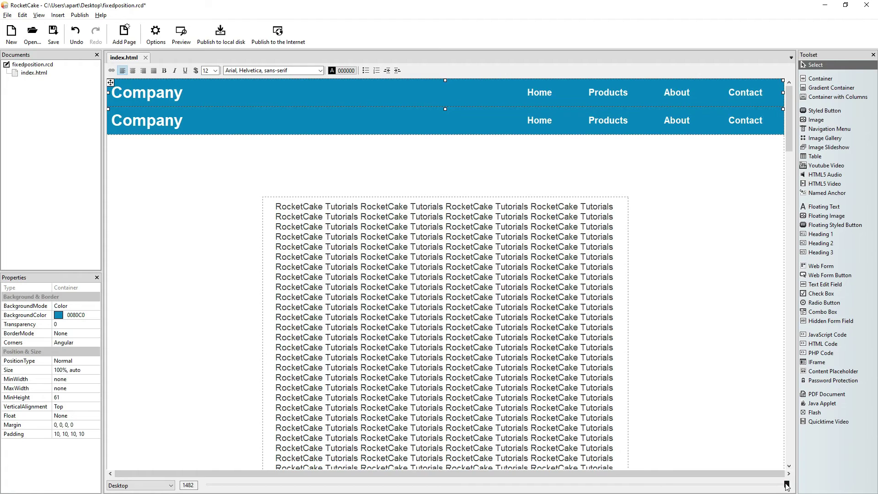
pyautogui.moveTo(786, 486); pyautogui.dragTo(781, 486)
pyautogui.moveTo(738, 486); pyautogui.dragTo(804, 458)
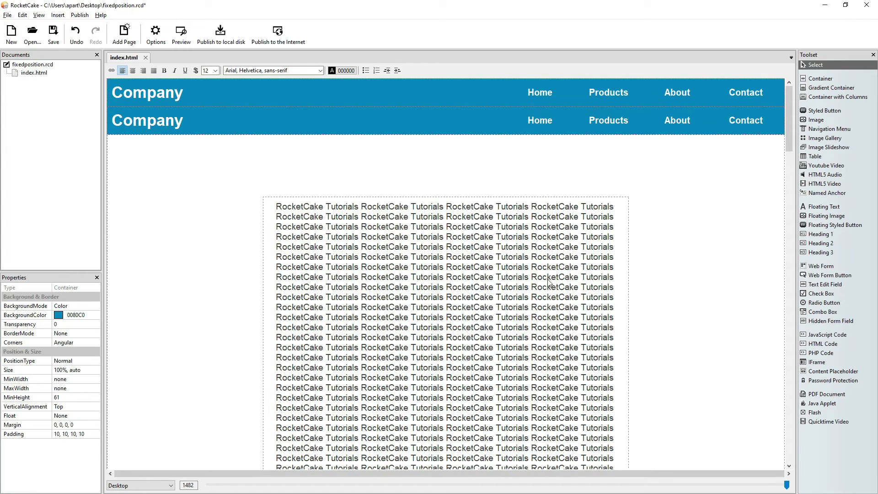
pyautogui.click(412, 120)
# Step: Delete 'position: fixed; z-index: 100;' from the second header's additional CSS styles
pyautogui.rightClick(413, 120)
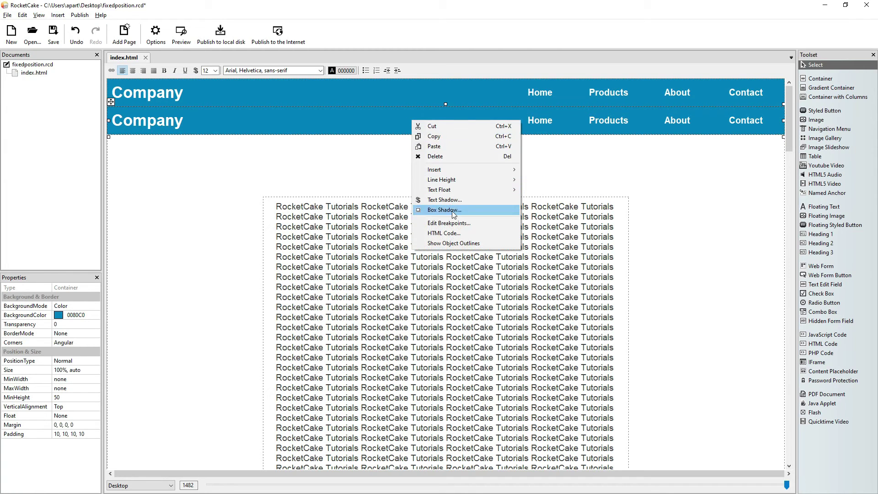
pyautogui.click(456, 234)
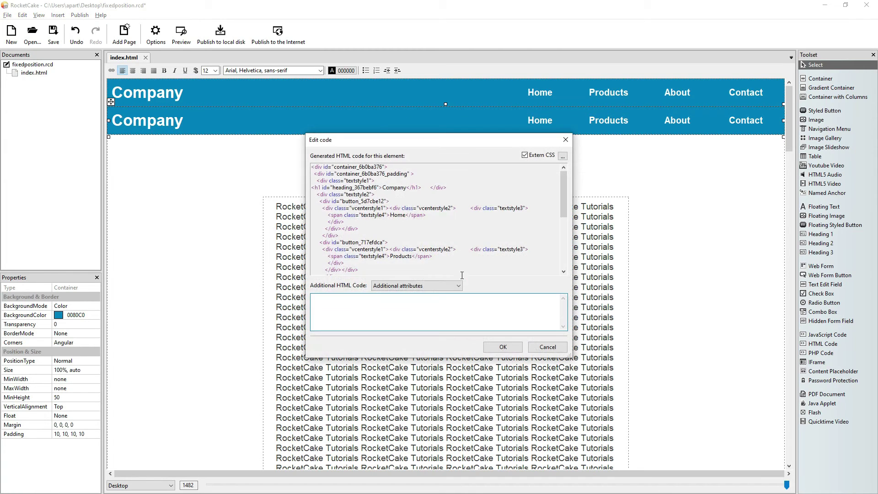
pyautogui.click(455, 286)
pyautogui.click(434, 309)
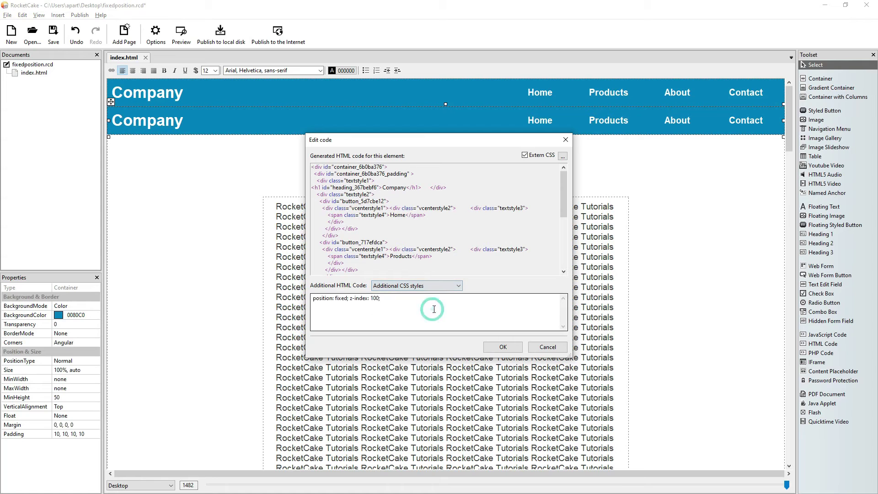
pyautogui.tripleClick(446, 304)
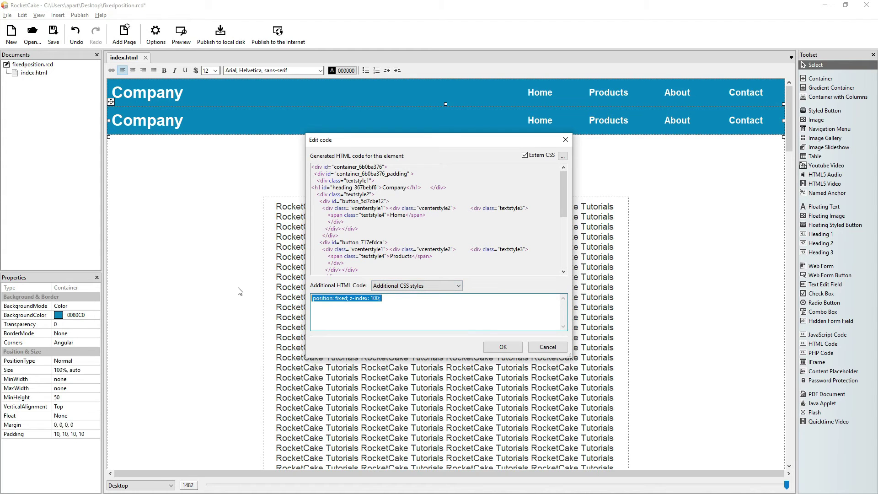
pyautogui.hotkey('ctrl', 'x')
pyautogui.click(510, 349)
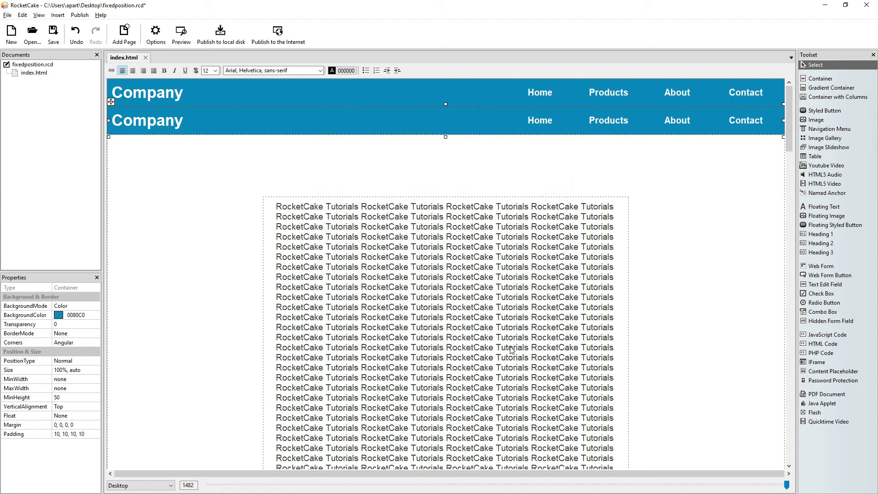
pyautogui.rightClick(377, 123)
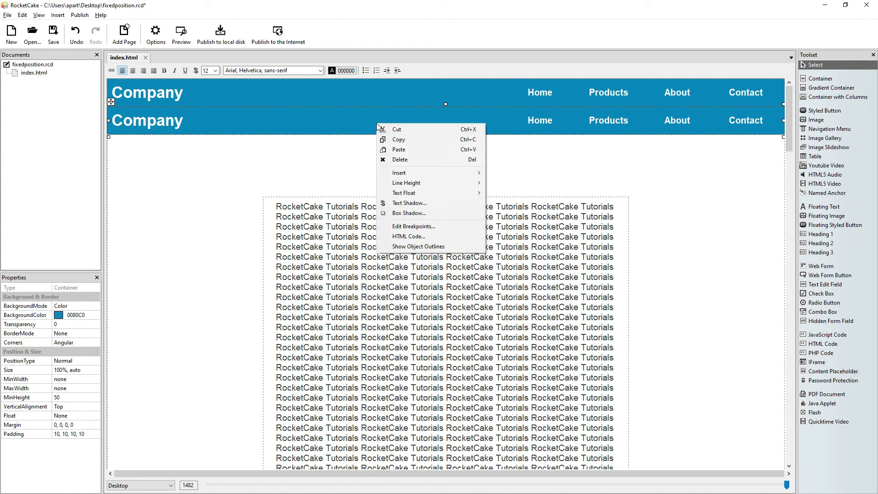
# Step: Add a 640px breakpoint to the second header with Visible ticked
pyautogui.click(405, 227)
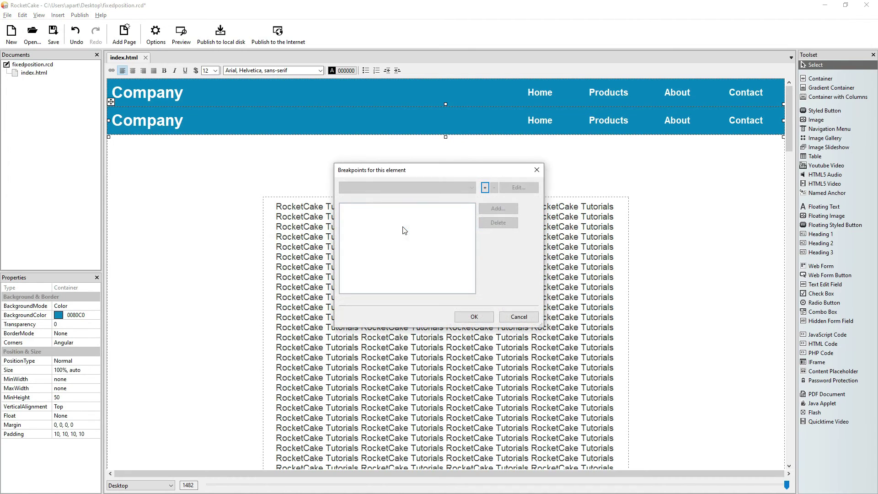
pyautogui.click(485, 187)
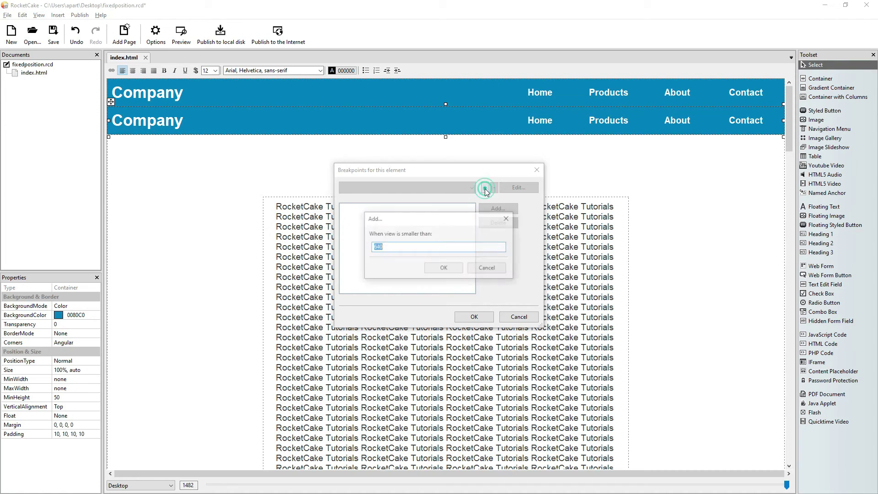
pyautogui.click(442, 269)
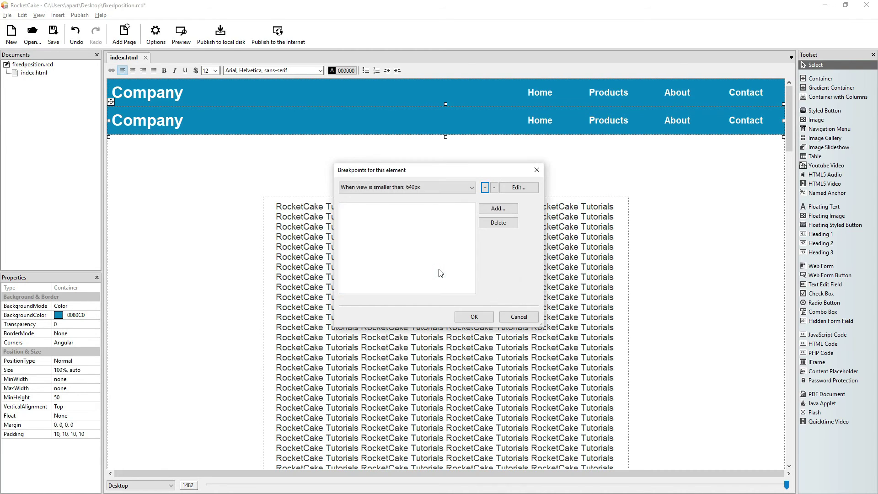
pyautogui.click(471, 186)
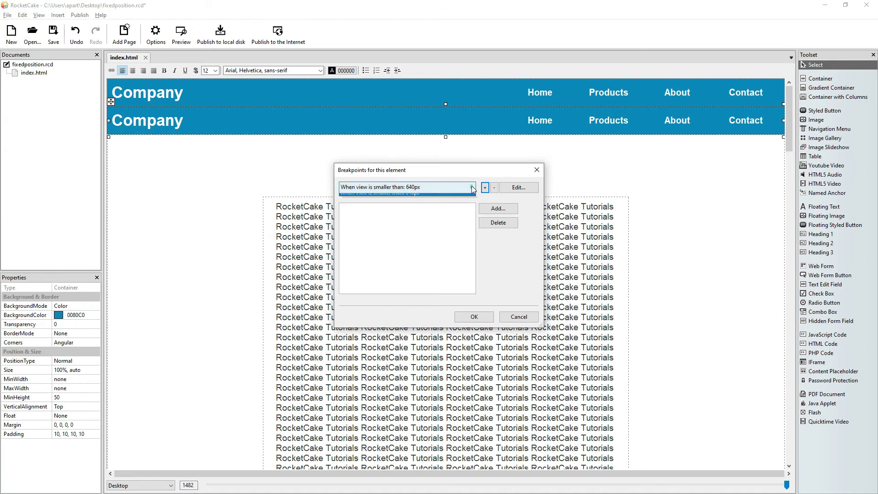
pyautogui.click(472, 188)
pyautogui.click(499, 209)
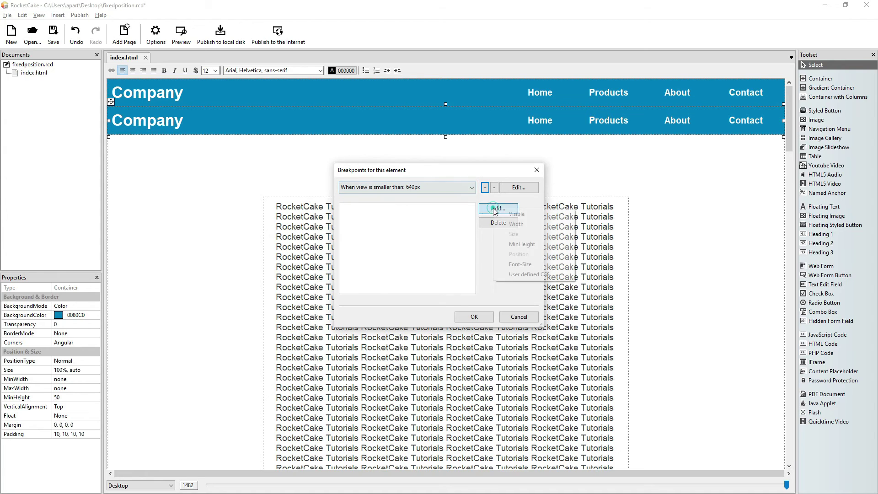
pyautogui.click(523, 217)
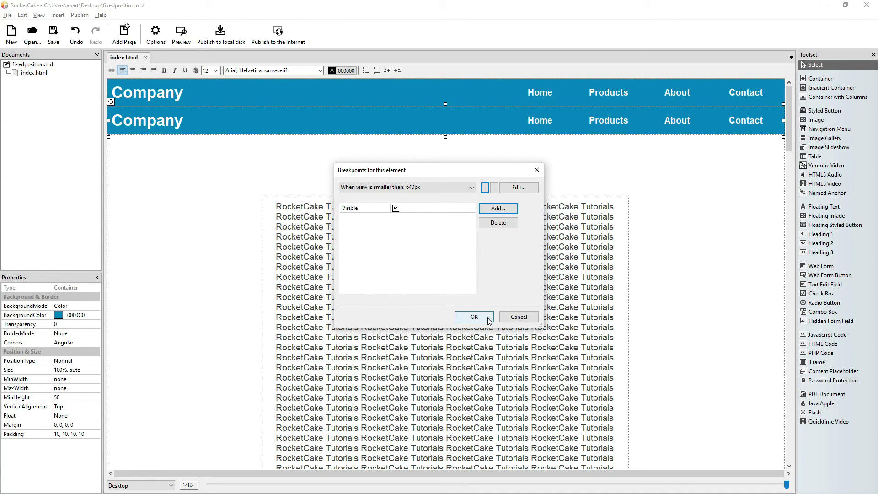
# Step: Add an 8000px breakpoint with Visible unticked and confirm the breakpoint settings
pyautogui.click(485, 188)
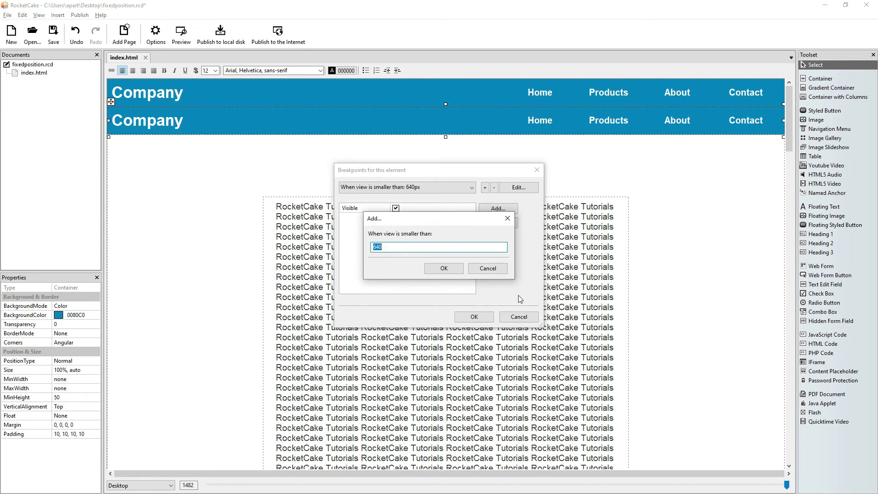
pyautogui.write('8000')
pyautogui.click(451, 271)
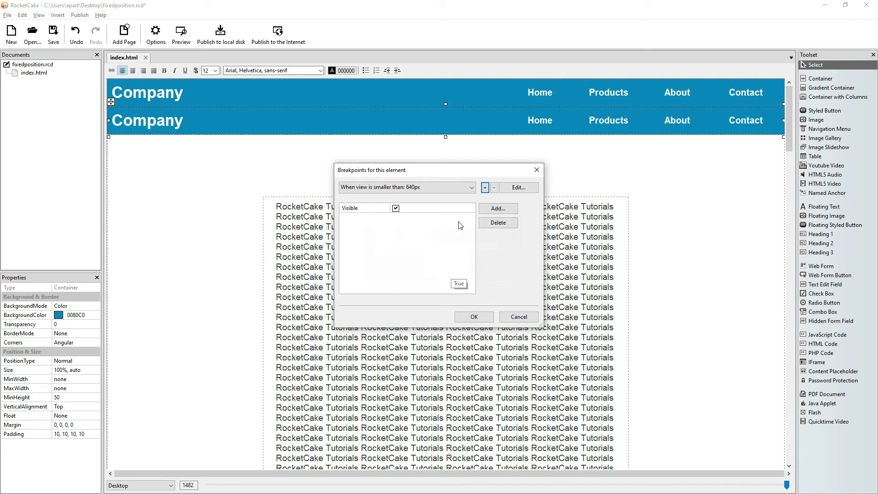
pyautogui.click(471, 188)
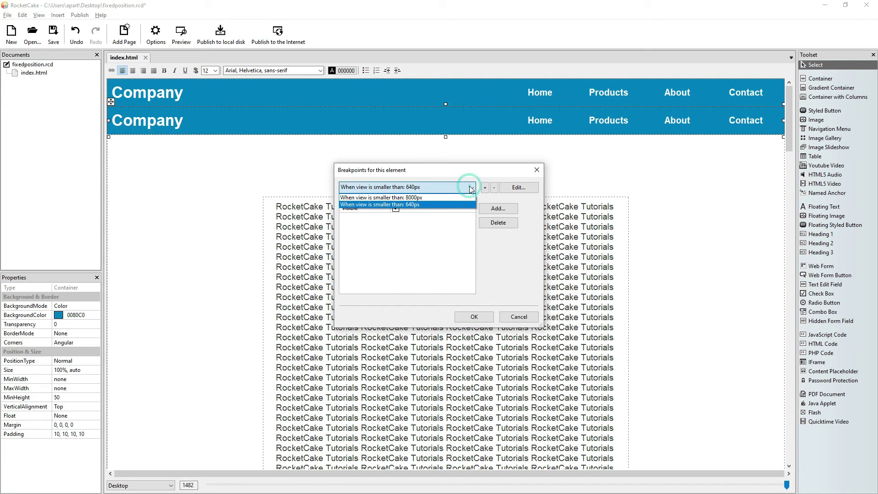
pyautogui.click(422, 198)
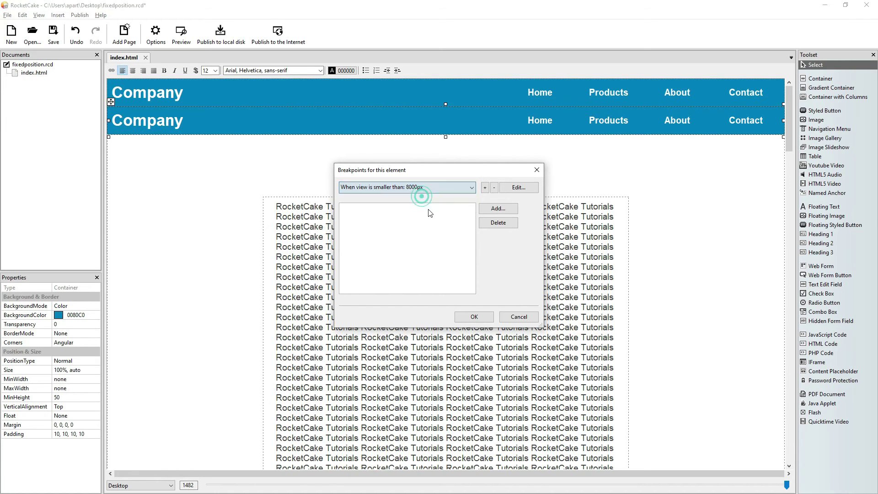
pyautogui.click(506, 211)
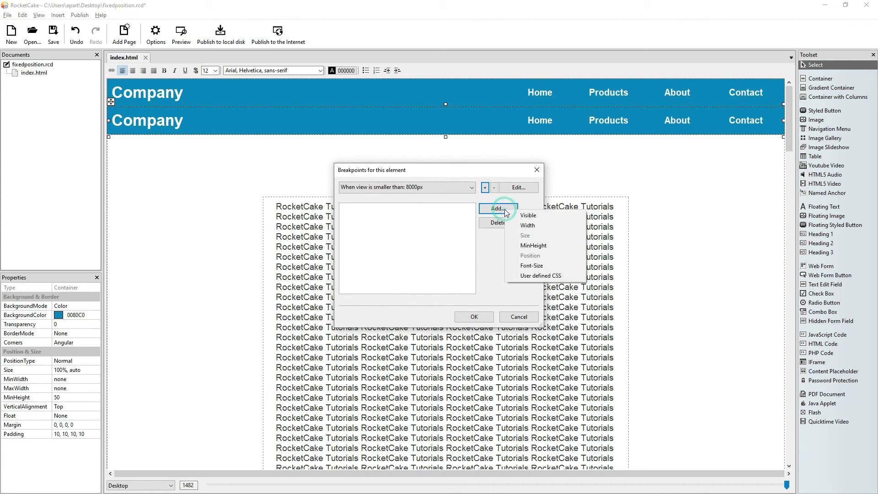
pyautogui.click(534, 218)
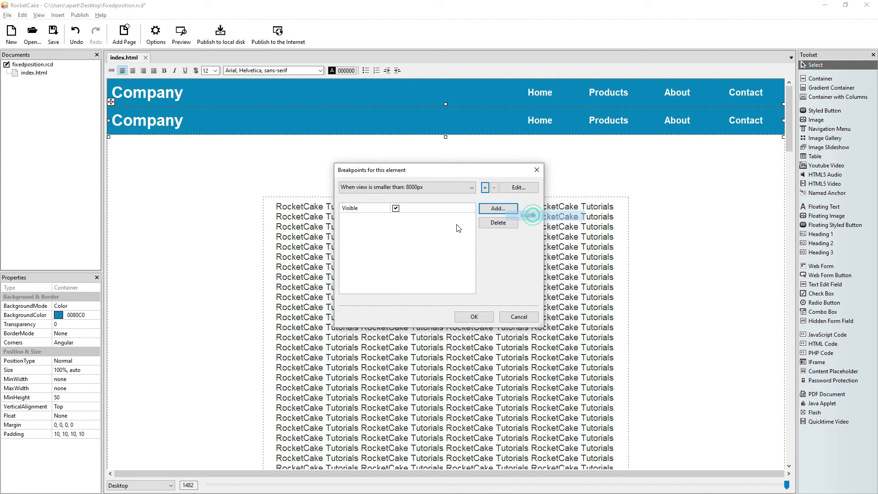
pyautogui.click(395, 208)
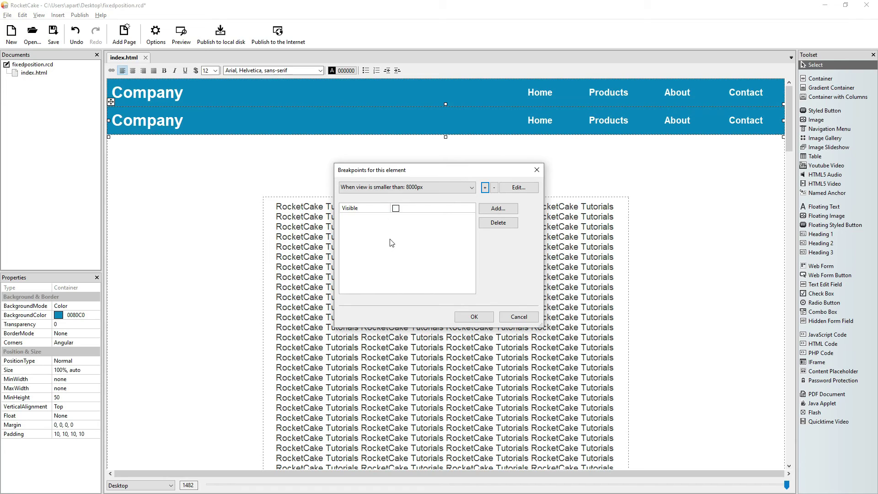
pyautogui.click(471, 320)
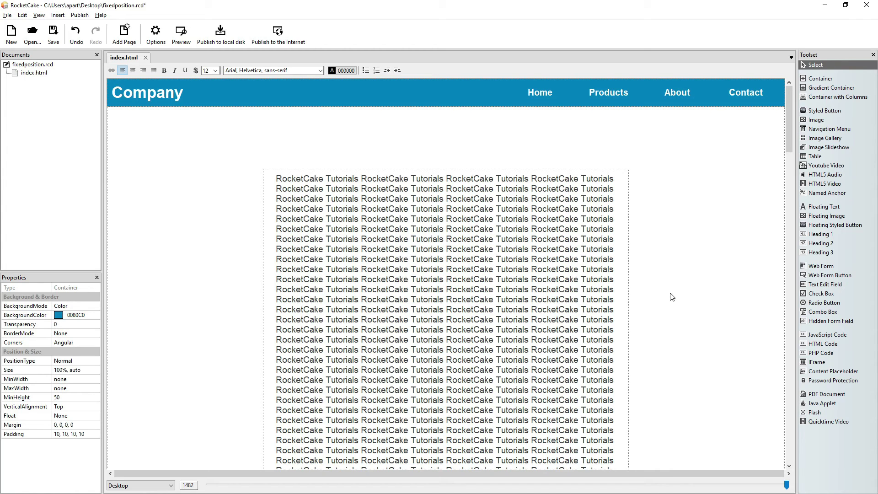
pyautogui.click(786, 484)
pyautogui.moveTo(786, 484); pyautogui.dragTo(464, 464)
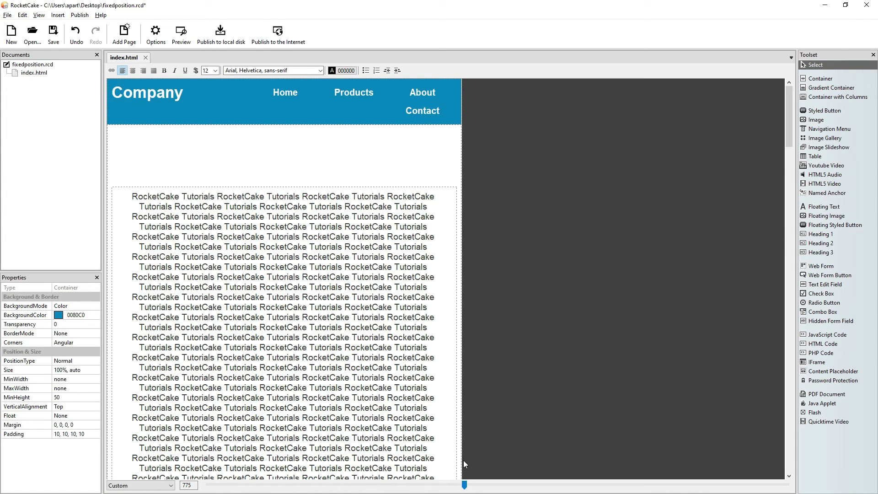
pyautogui.moveTo(464, 484); pyautogui.dragTo(786, 485)
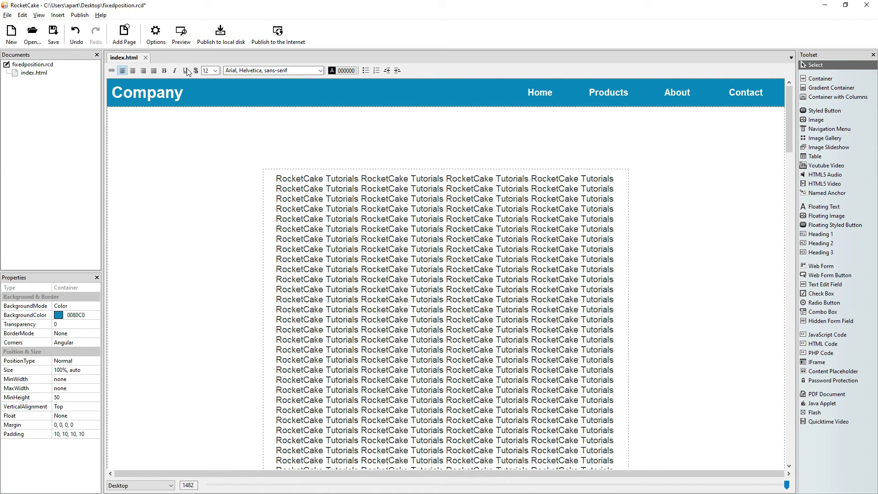
# Step: Preview the page in the browser and scroll to check the fixed header at full width
pyautogui.click(183, 34)
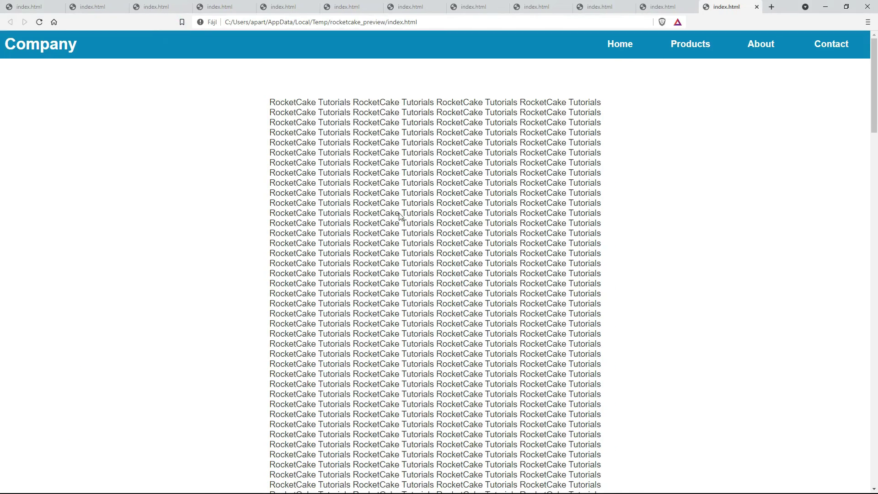
pyautogui.scroll(-2, 634, 243)
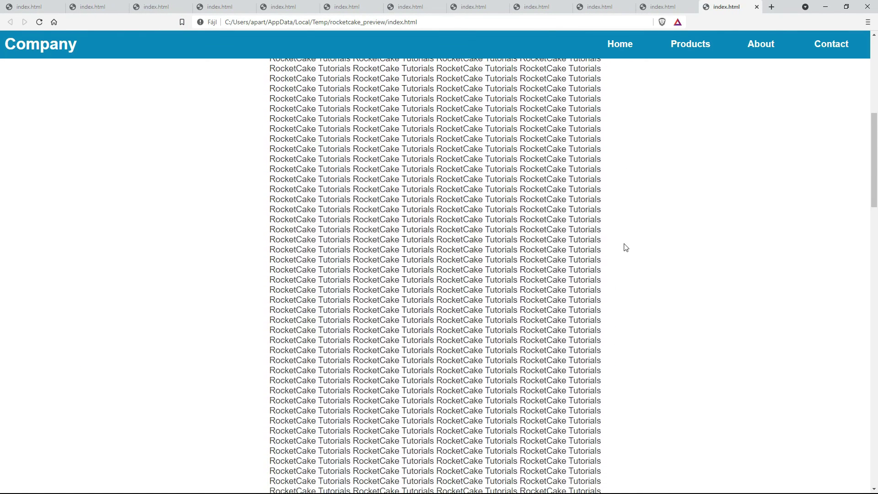
pyautogui.scroll(4, 623, 248)
pyautogui.scroll(-1, 623, 248)
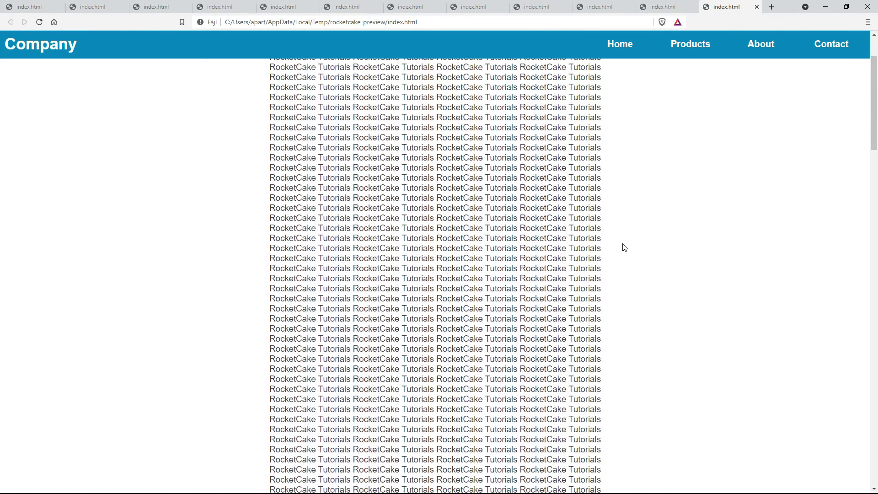
pyautogui.scroll(1, 624, 247)
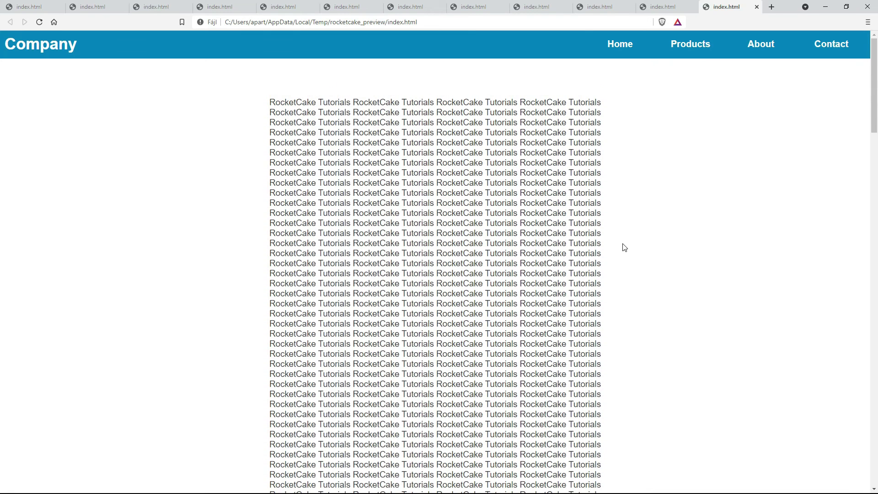
pyautogui.scroll(-1, 624, 248)
pyautogui.scroll(1, 624, 246)
# Step: Resize the browser window between desktop and small-screen widths, scrolling to test the headers
pyautogui.click(847, 7)
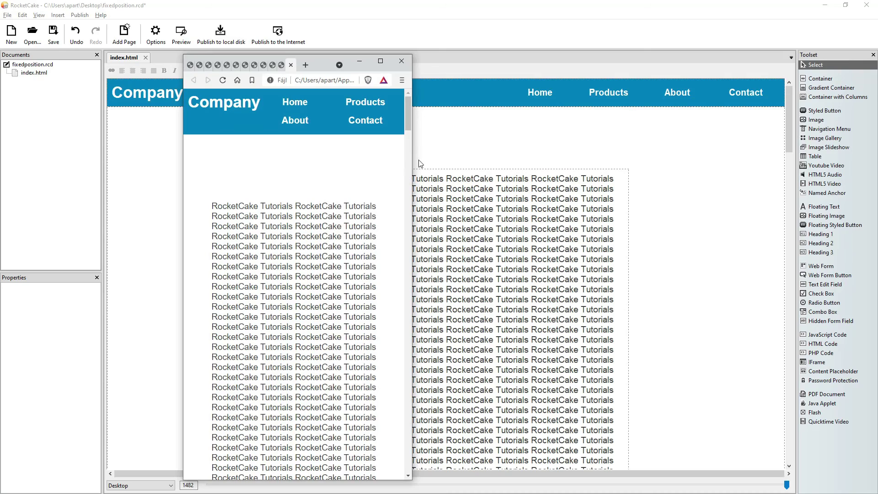
pyautogui.moveTo(410, 158); pyautogui.dragTo(855, 150)
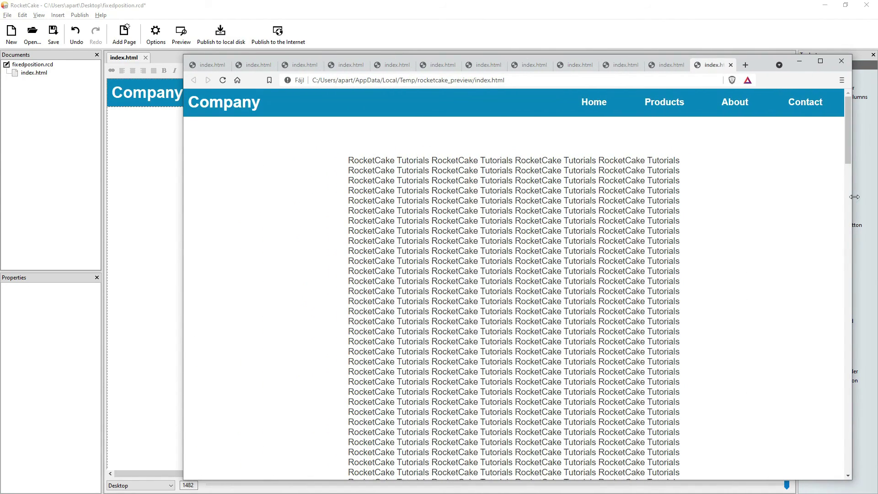
pyautogui.moveTo(854, 197); pyautogui.dragTo(840, 196)
pyautogui.scroll(-5, 749, 206)
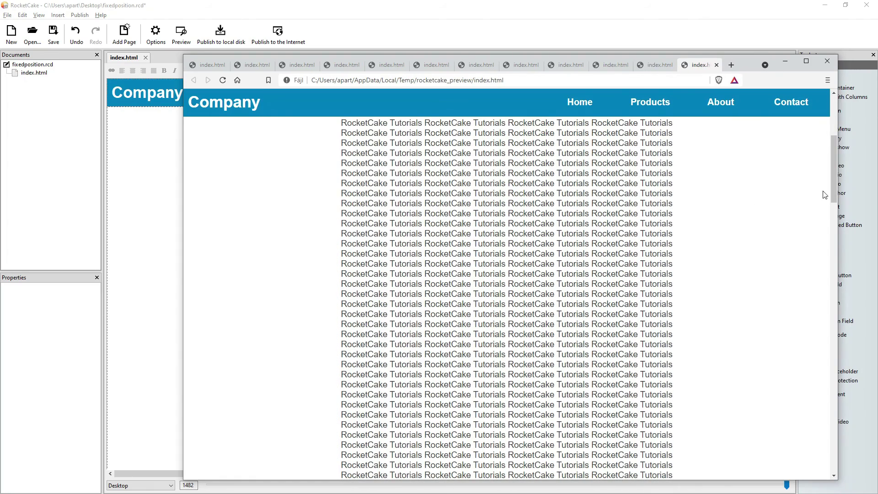
pyautogui.moveTo(838, 209); pyautogui.dragTo(450, 236)
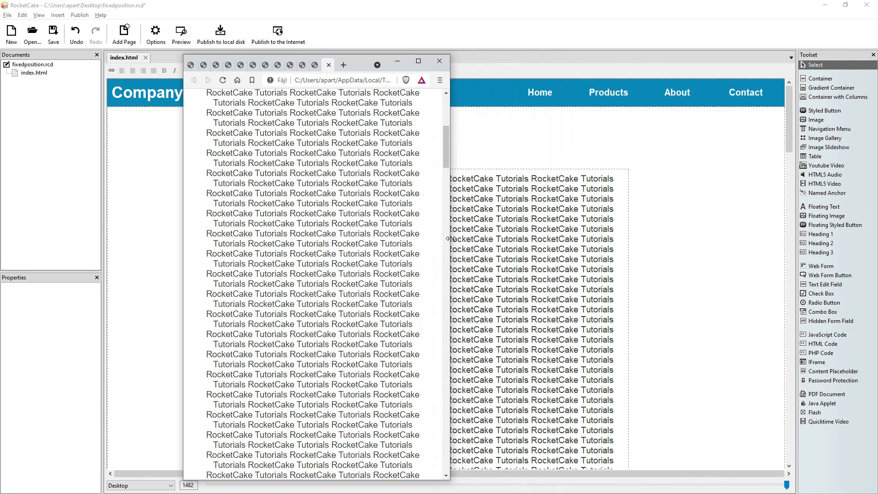
pyautogui.scroll(10, 443, 150)
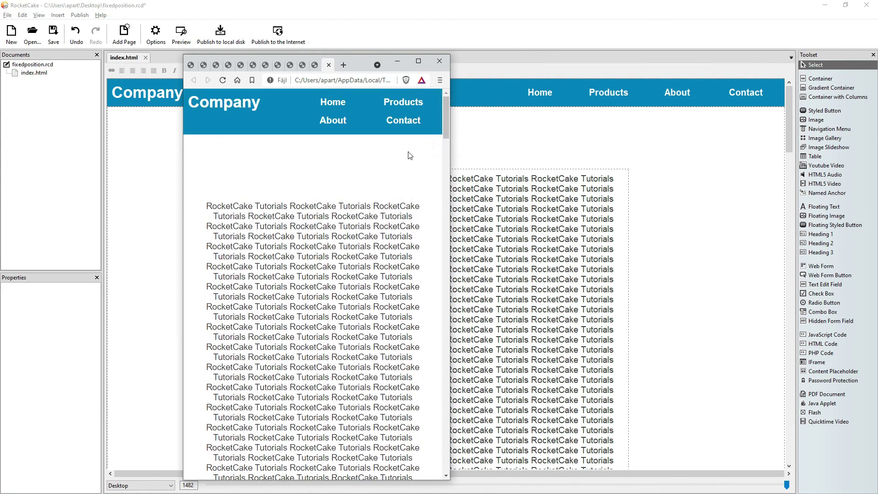
pyautogui.scroll(-3, 409, 155)
pyautogui.scroll(3, 409, 157)
pyautogui.scroll(-3, 409, 156)
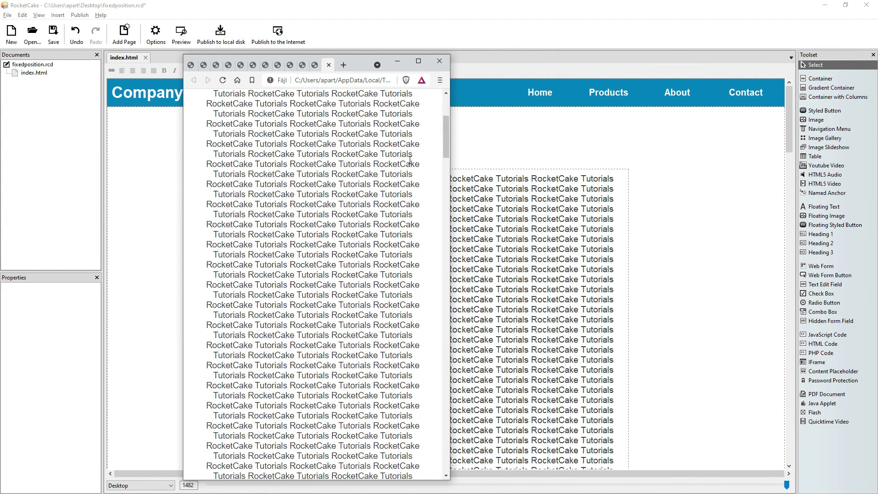
pyautogui.scroll(3, 412, 162)
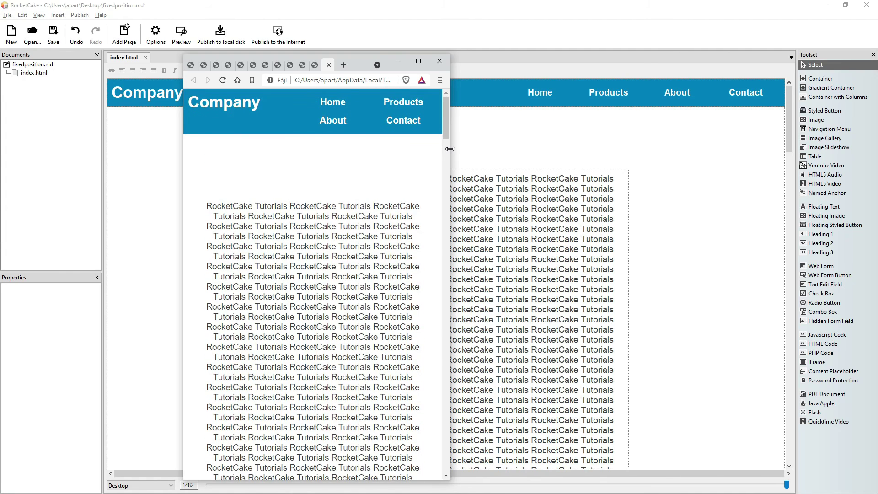
pyautogui.moveTo(450, 151); pyautogui.dragTo(585, 179)
pyautogui.scroll(-2, 486, 164)
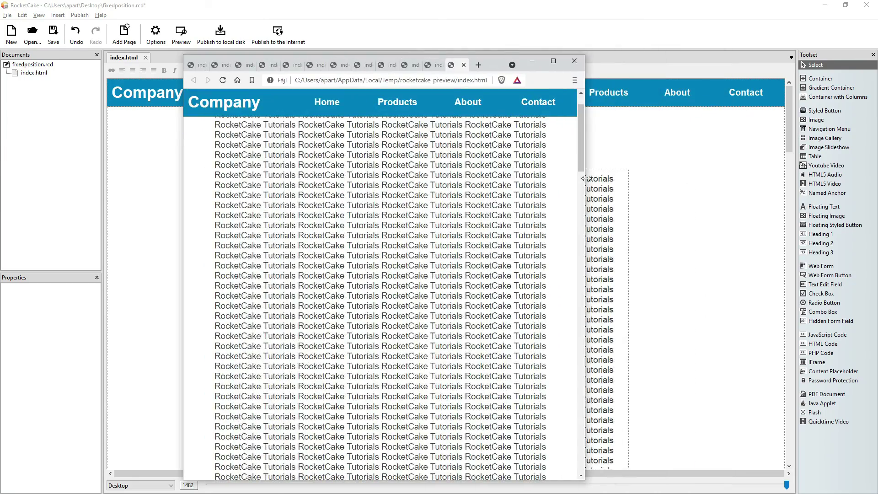
pyautogui.click(645, 133)
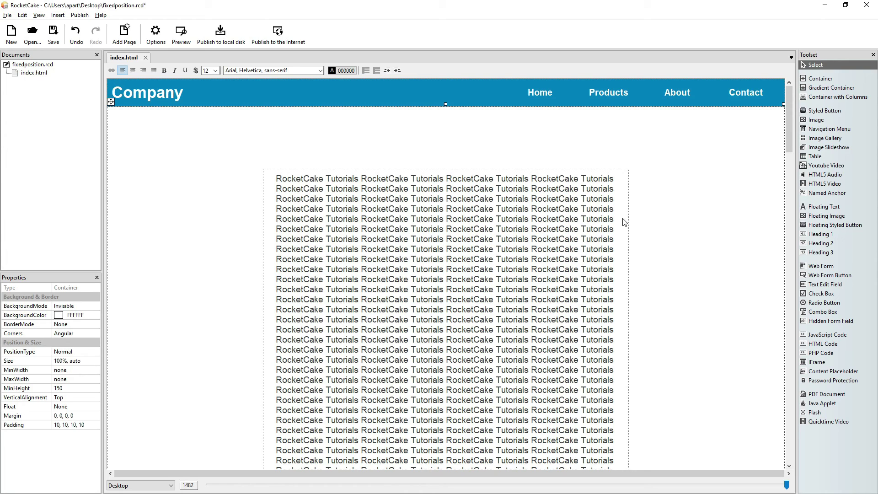
# Step: Place a new container below the header and type 'position: fixed;' into it
pyautogui.click(820, 78)
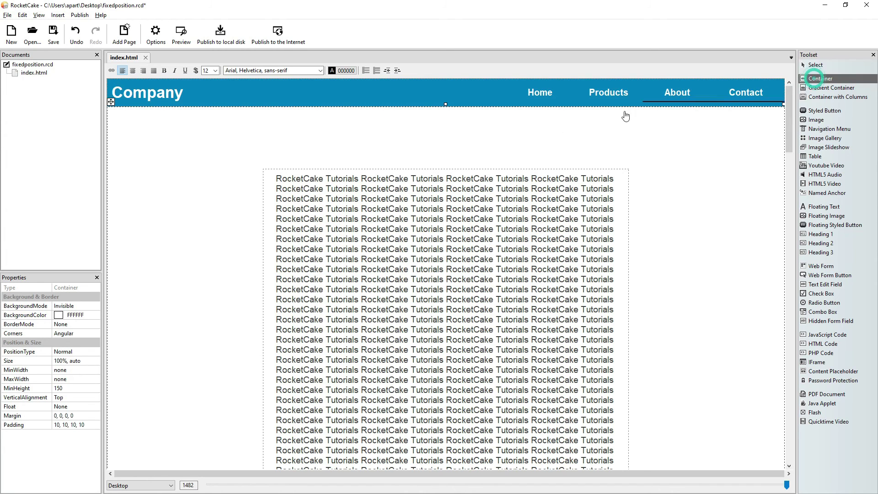
pyautogui.click(472, 138)
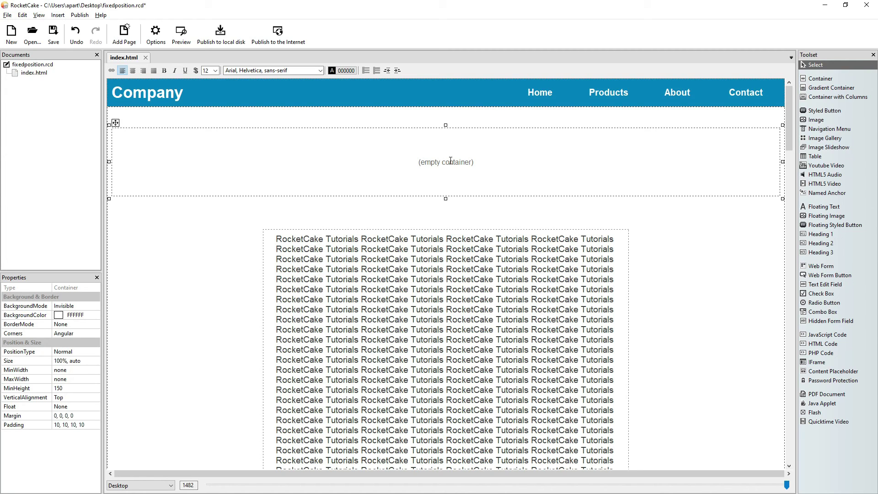
pyautogui.write('position')
pyautogui.write(': fixed;')
# Step: Make the note bold, size 20, blue 0080FF and centred, then append 'z-index: 100;'
pyautogui.click(214, 70)
pyautogui.click(211, 155)
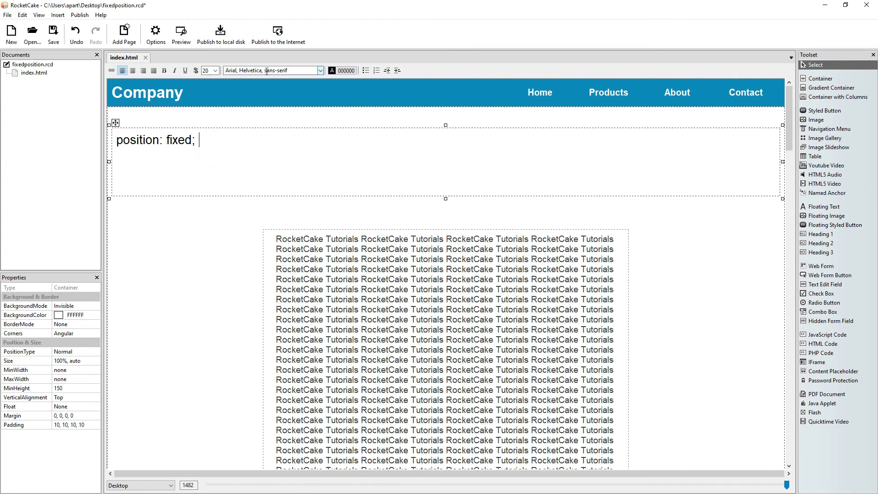
pyautogui.click(164, 71)
pyautogui.click(332, 70)
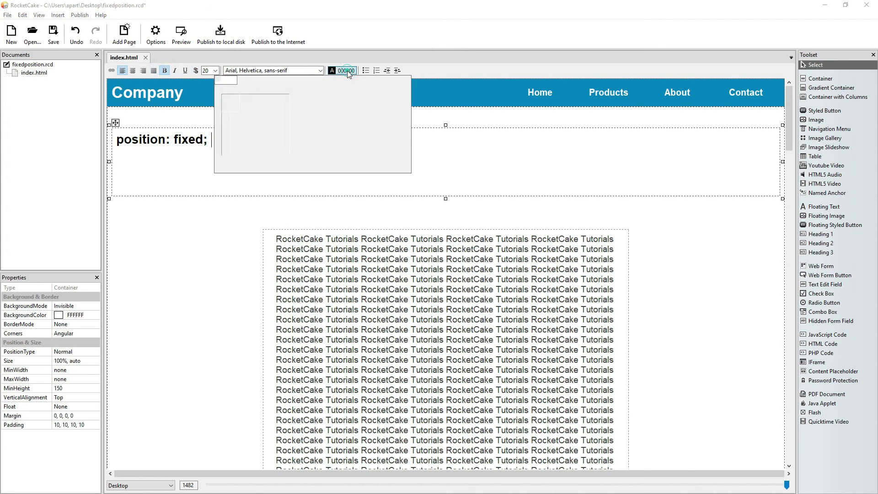
pyautogui.click(268, 120)
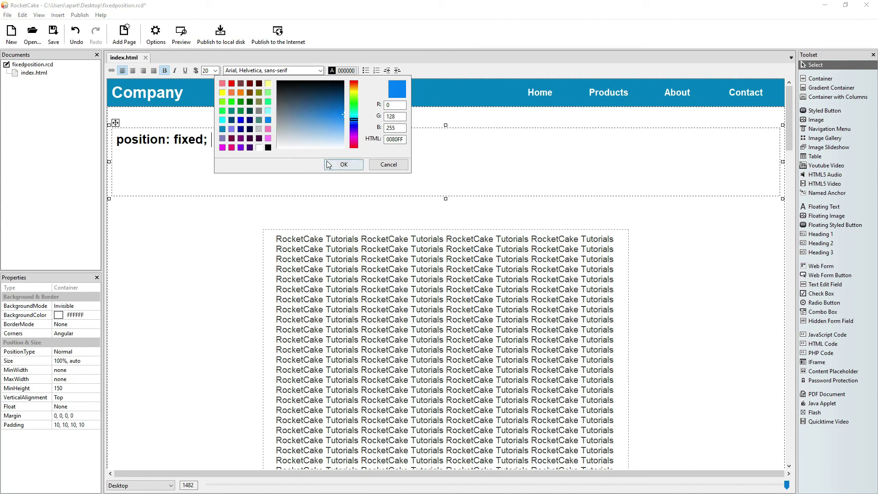
pyautogui.click(343, 165)
pyautogui.click(133, 71)
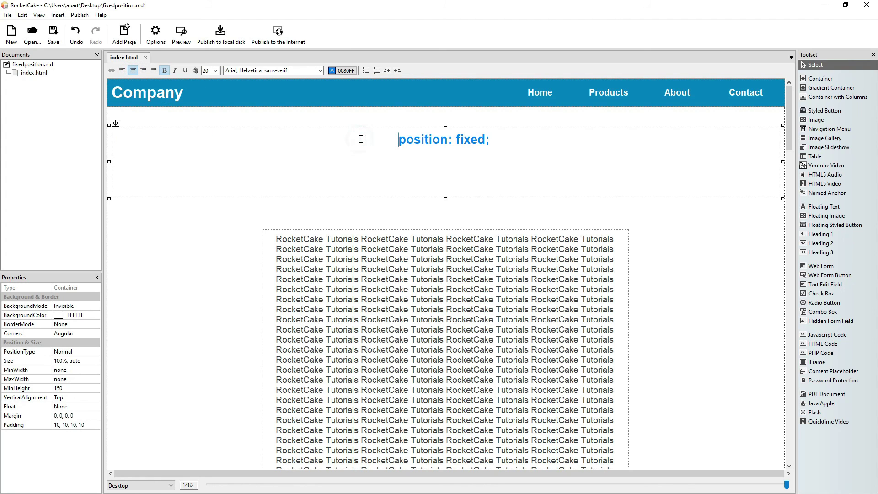
pyautogui.press('End')
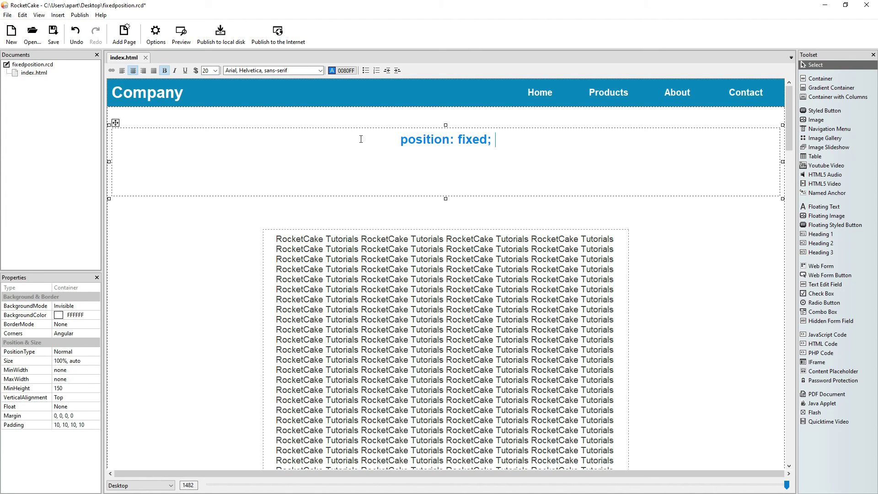
pyautogui.write('z')
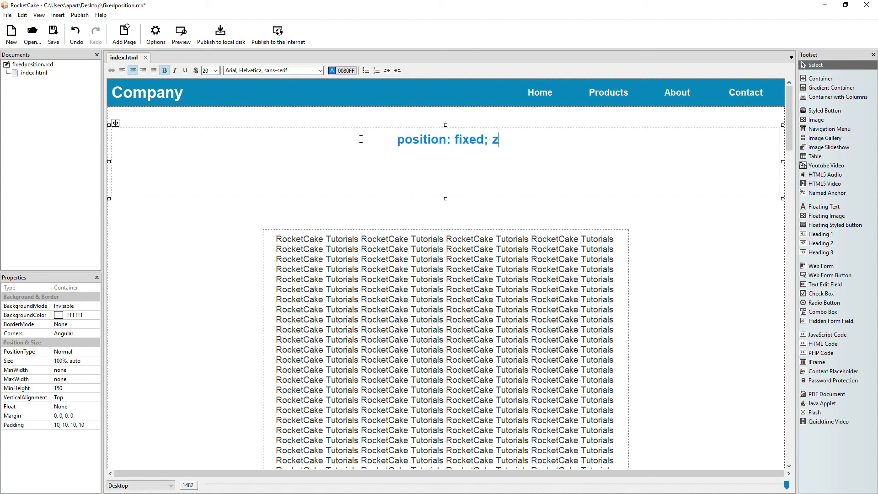
pyautogui.write('-index: ')
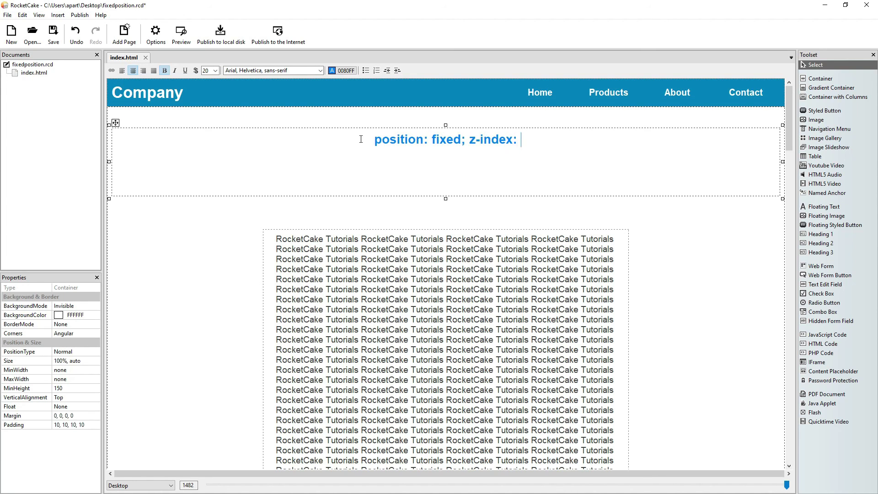
pyautogui.write('100')
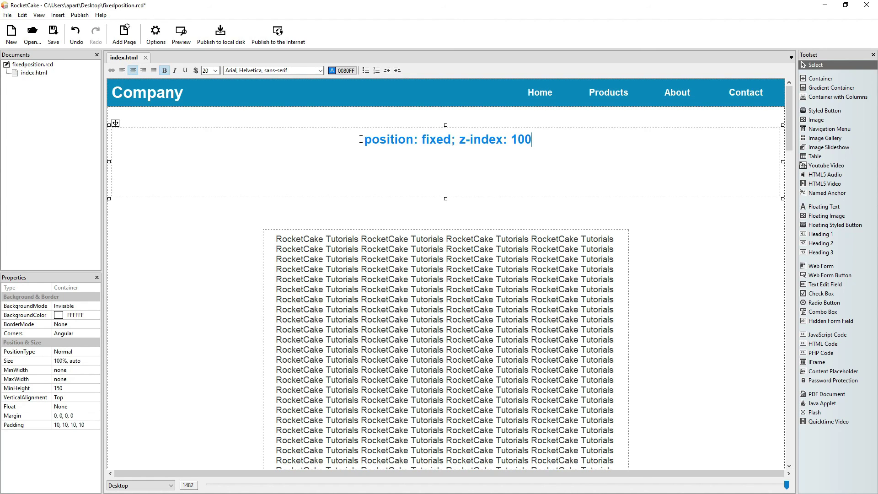
pyautogui.write(';')
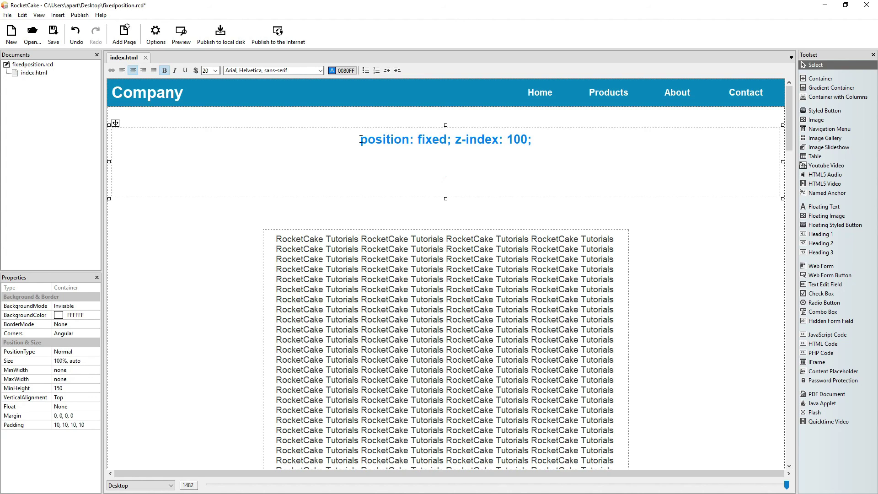
# Step: Save the project and type 'rocketcaketutorials.com' on the line below the note
pyautogui.click(54, 35)
pyautogui.write('rocketcaketut')
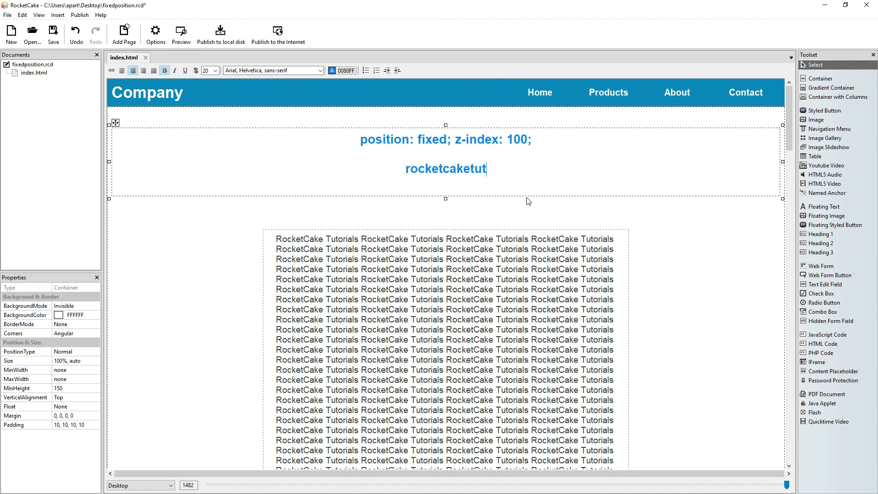
pyautogui.write('orials.com')
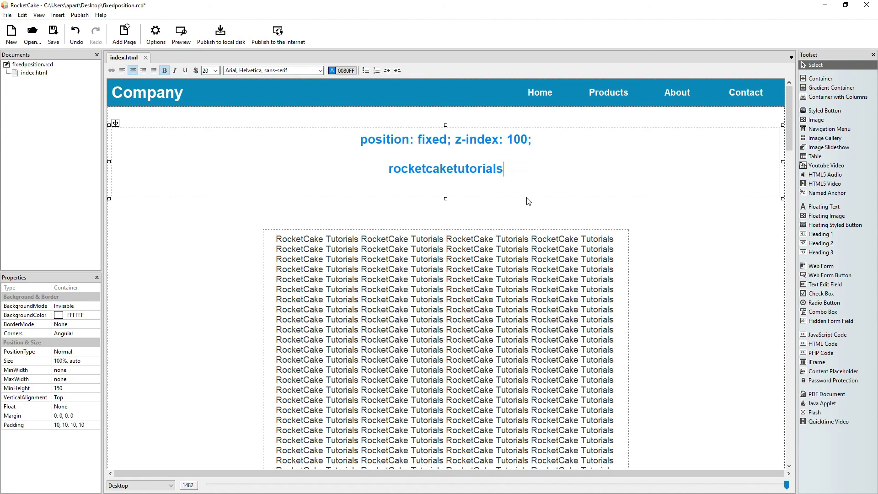